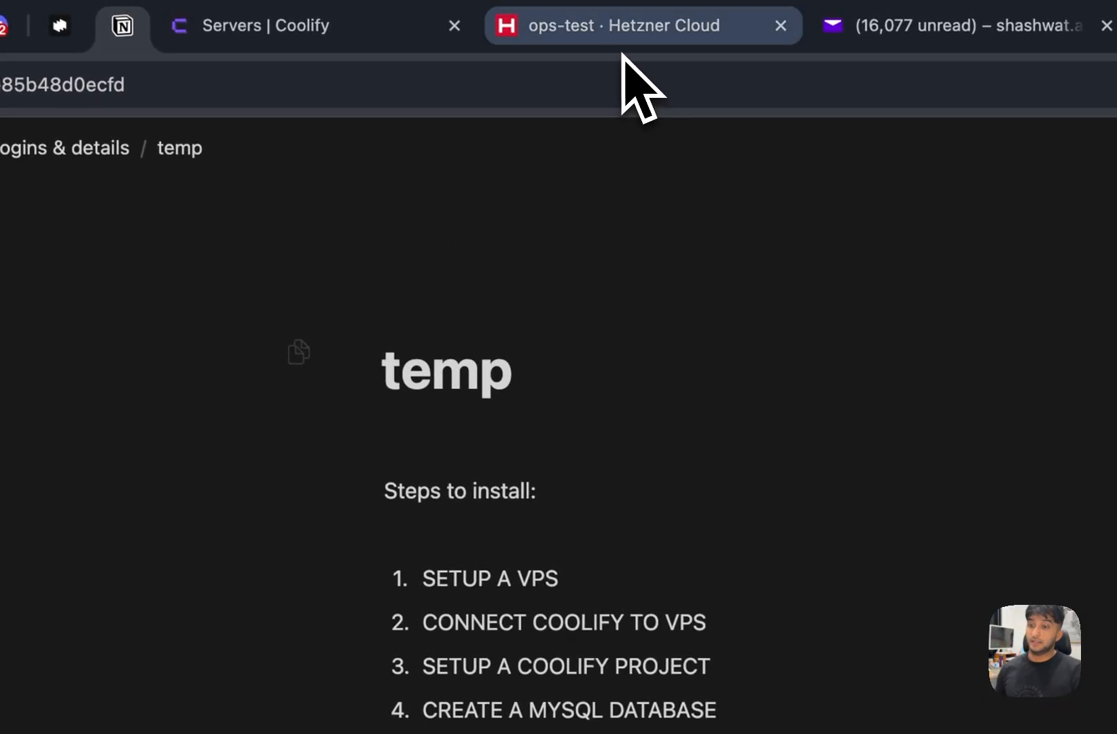
- Put a ✅ emoji before step 1, SETUP A VPS, on the Notion temp page
{"action": "left_click", "coordinate": [623, 46]}
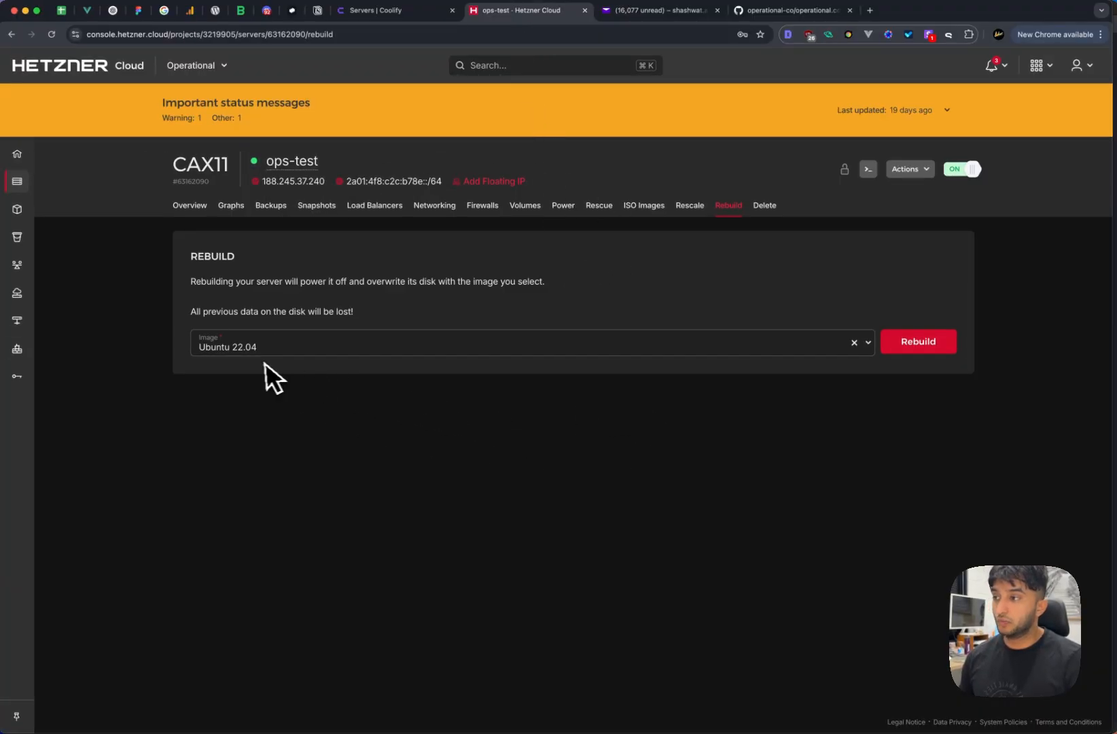
{"action": "left_click", "coordinate": [317, 10]}
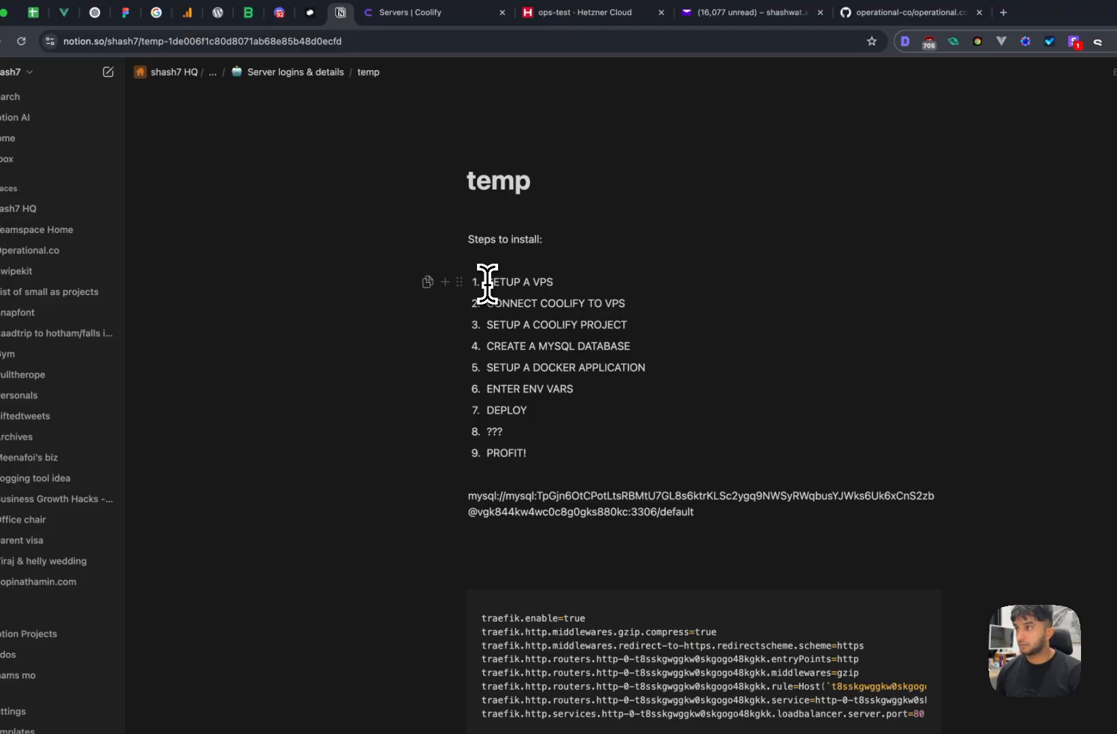
{"action": "key", "text": "ctrl+super+space"}
{"action": "type", "text": "tic"}
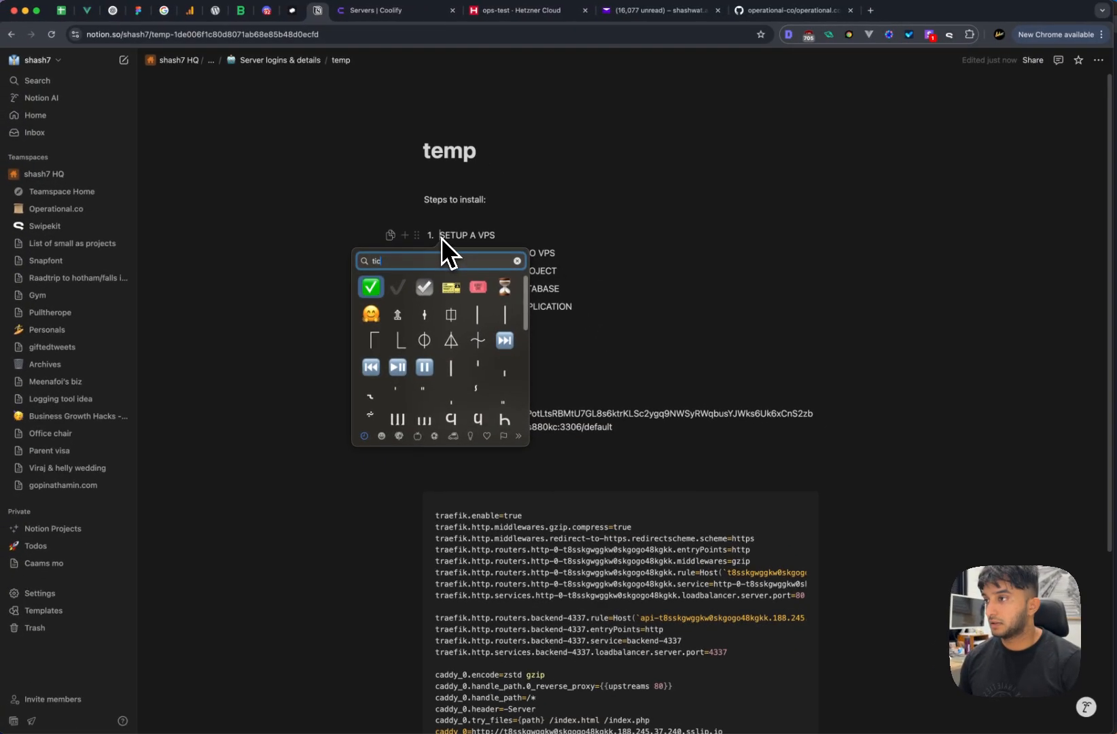
{"action": "key", "text": "Return"}
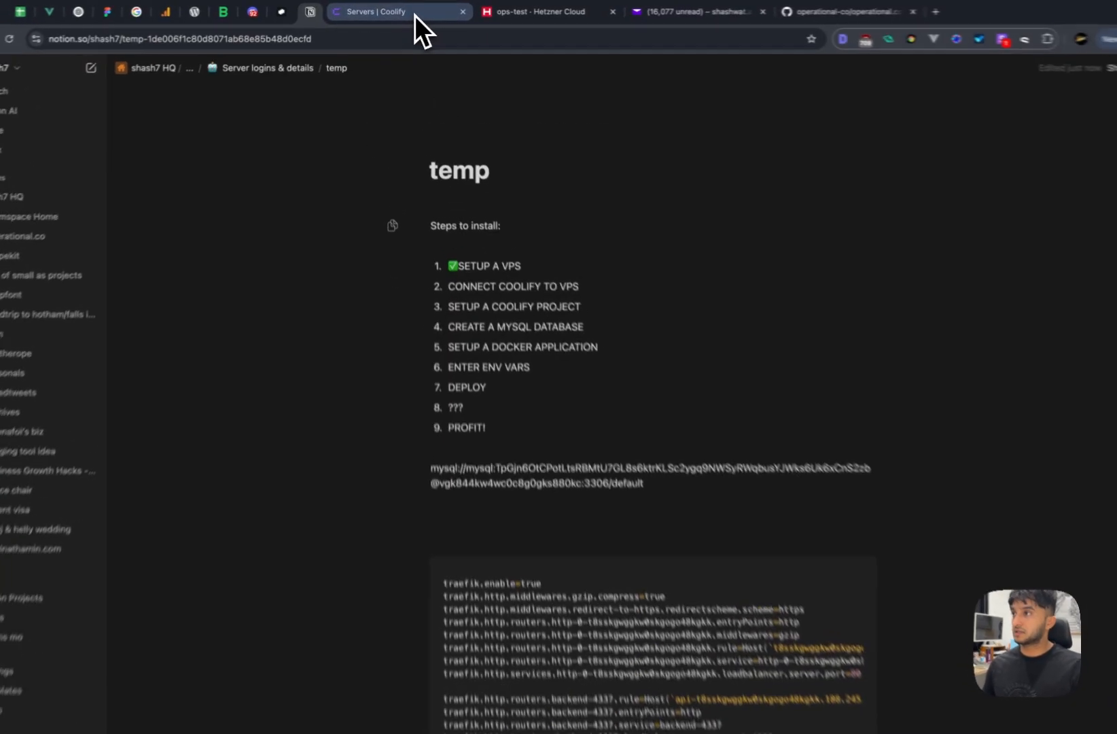
- Start a new Coolify server and name it 'operational'
{"action": "left_click", "coordinate": [414, 15]}
{"action": "left_click", "coordinate": [758, 294]}
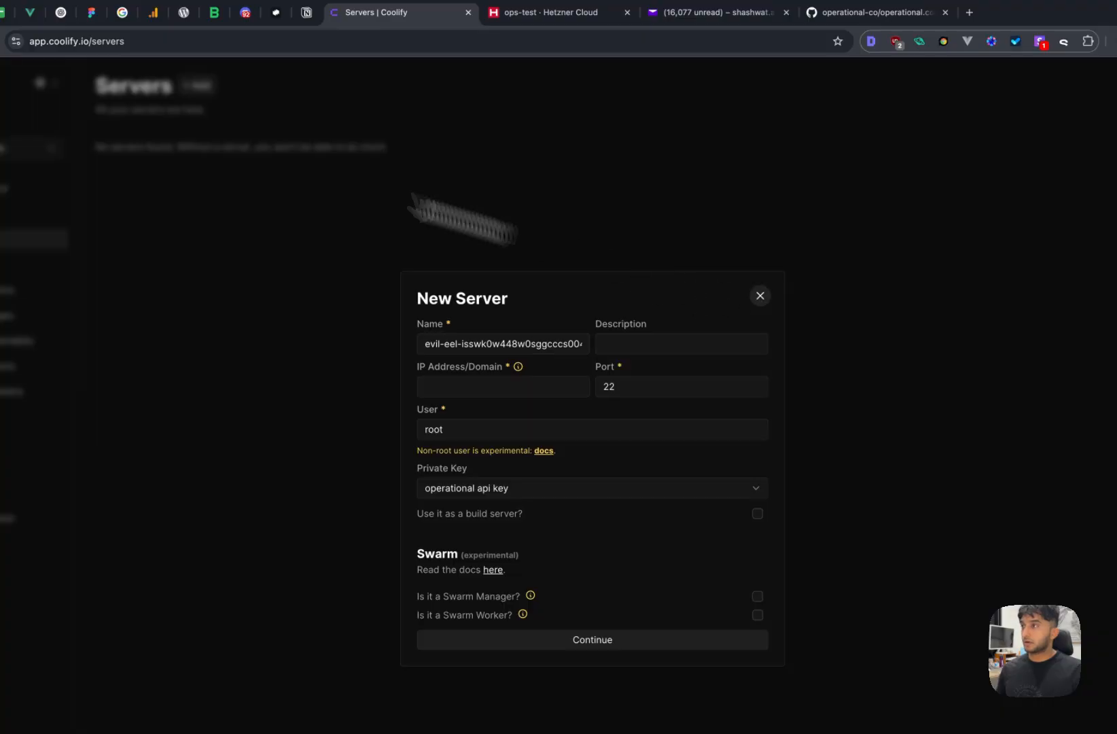
{"action": "left_click", "coordinate": [199, 88]}
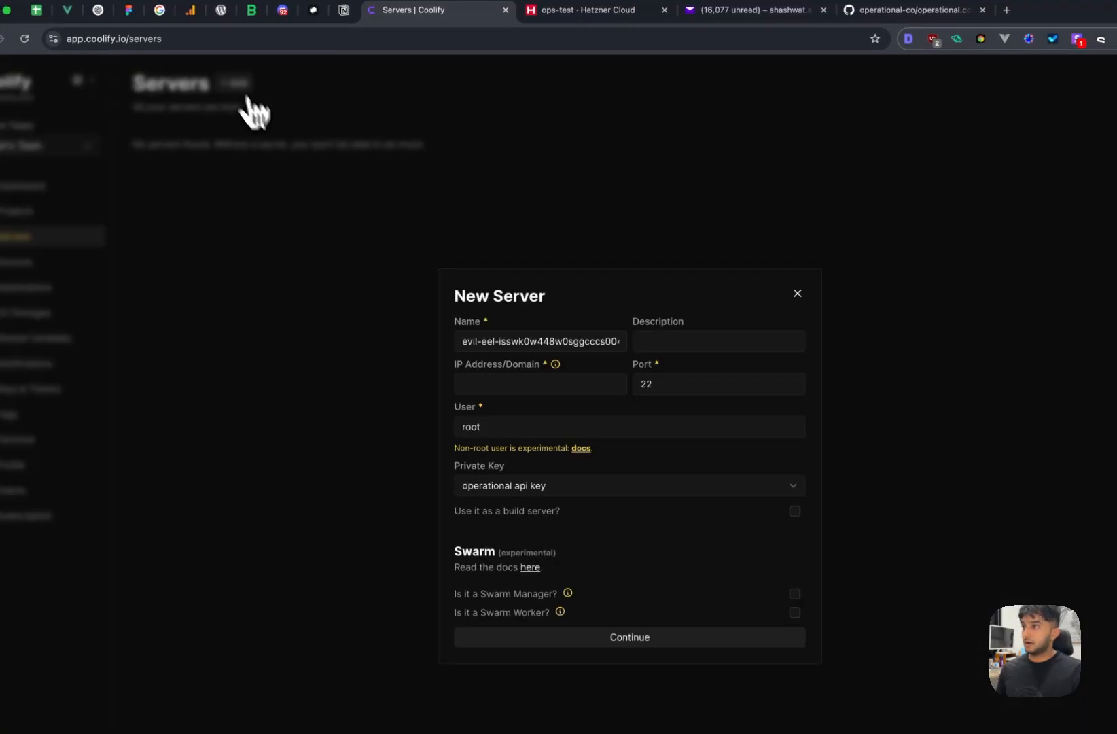
{"action": "triple_click", "coordinate": [548, 341]}
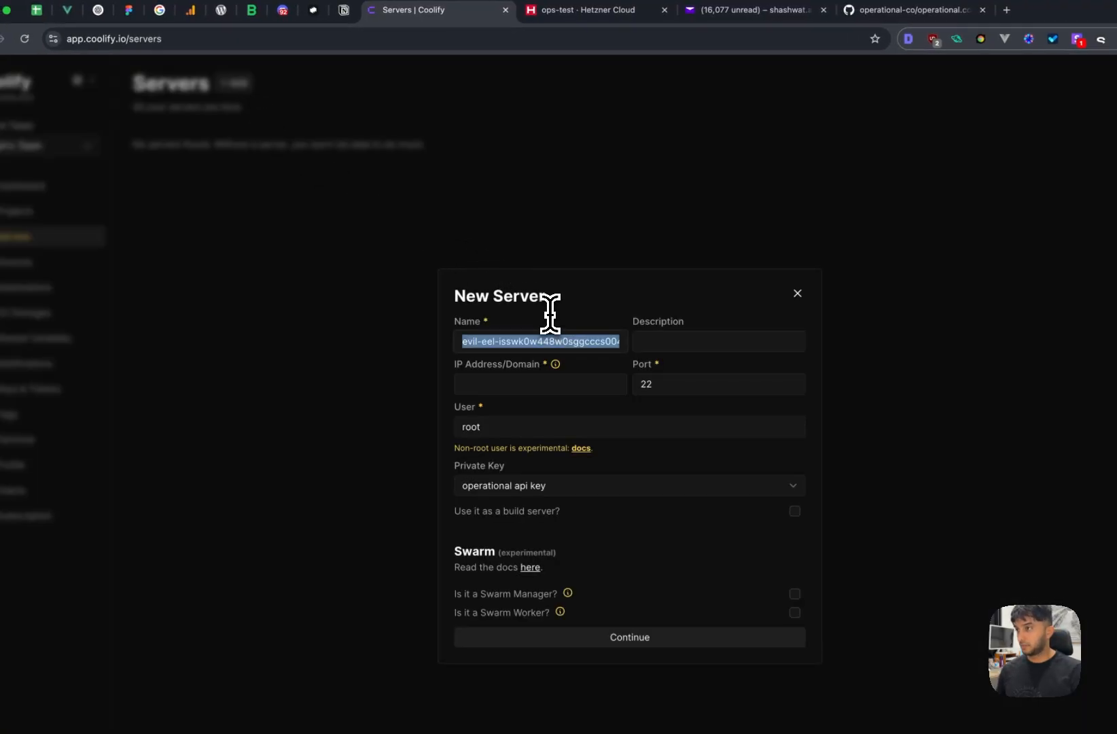
{"action": "type", "text": "operational"}
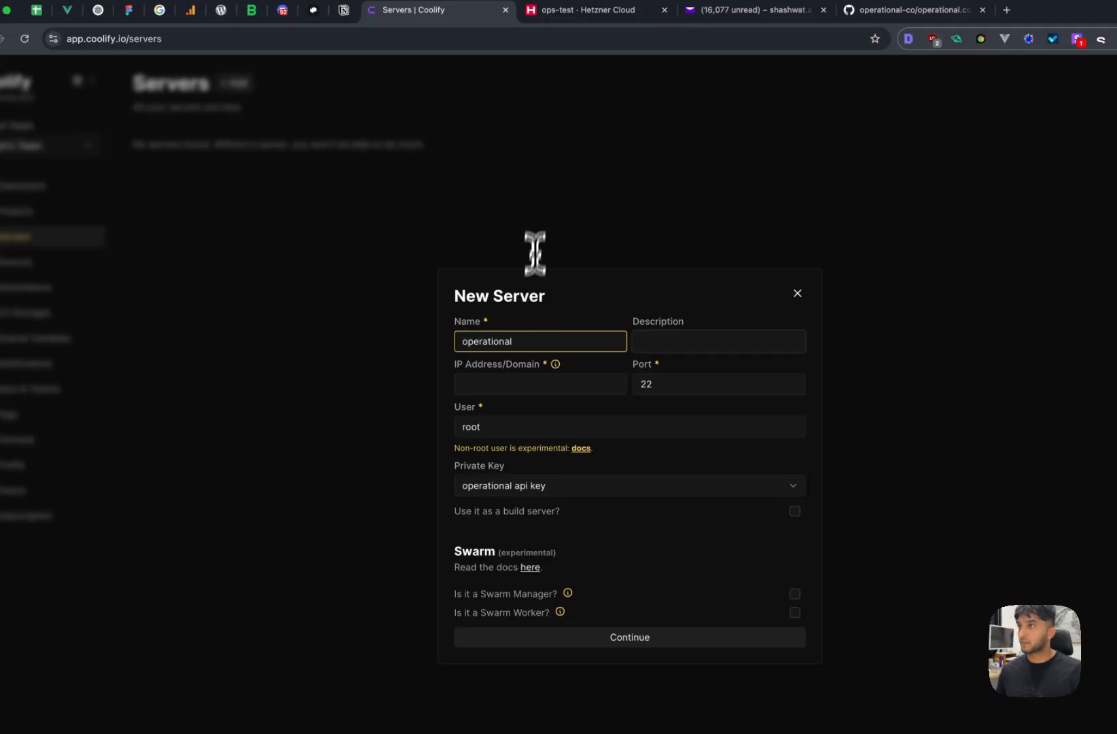
- Paste IP 188.245.37.240, keep user root and 'operational api key', and submit the server
{"action": "left_click", "coordinate": [562, 9]}
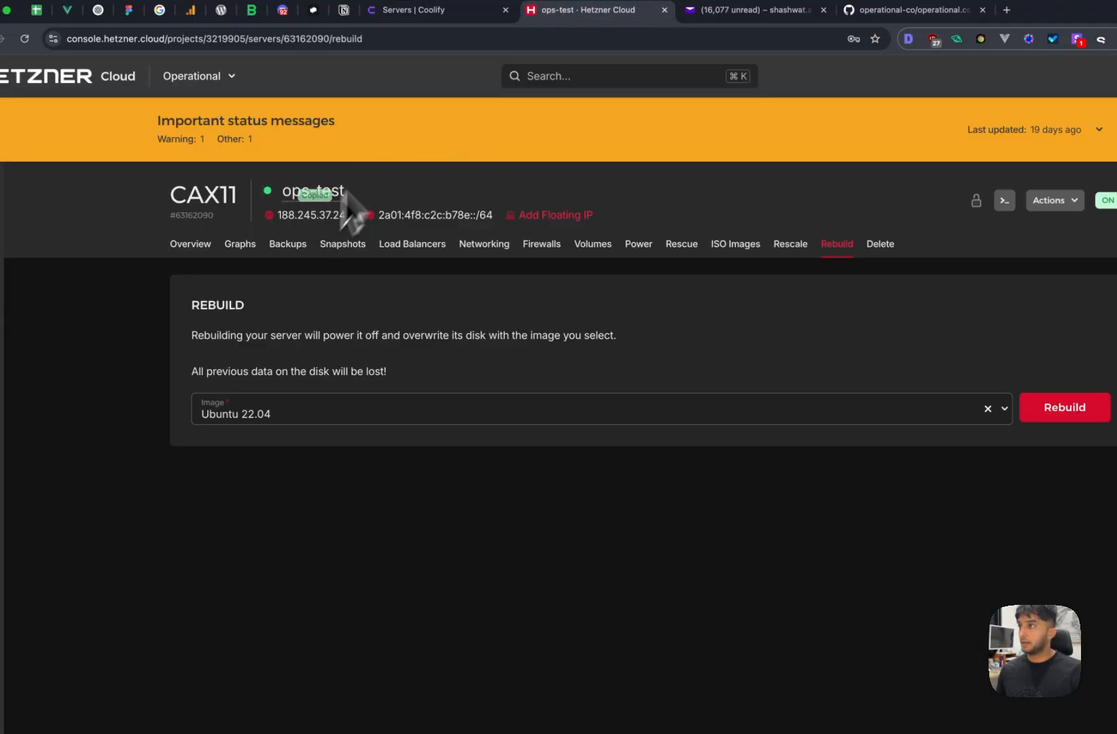
{"action": "left_click", "coordinate": [316, 215]}
{"action": "left_click", "coordinate": [428, 11]}
{"action": "left_click", "coordinate": [569, 382]}
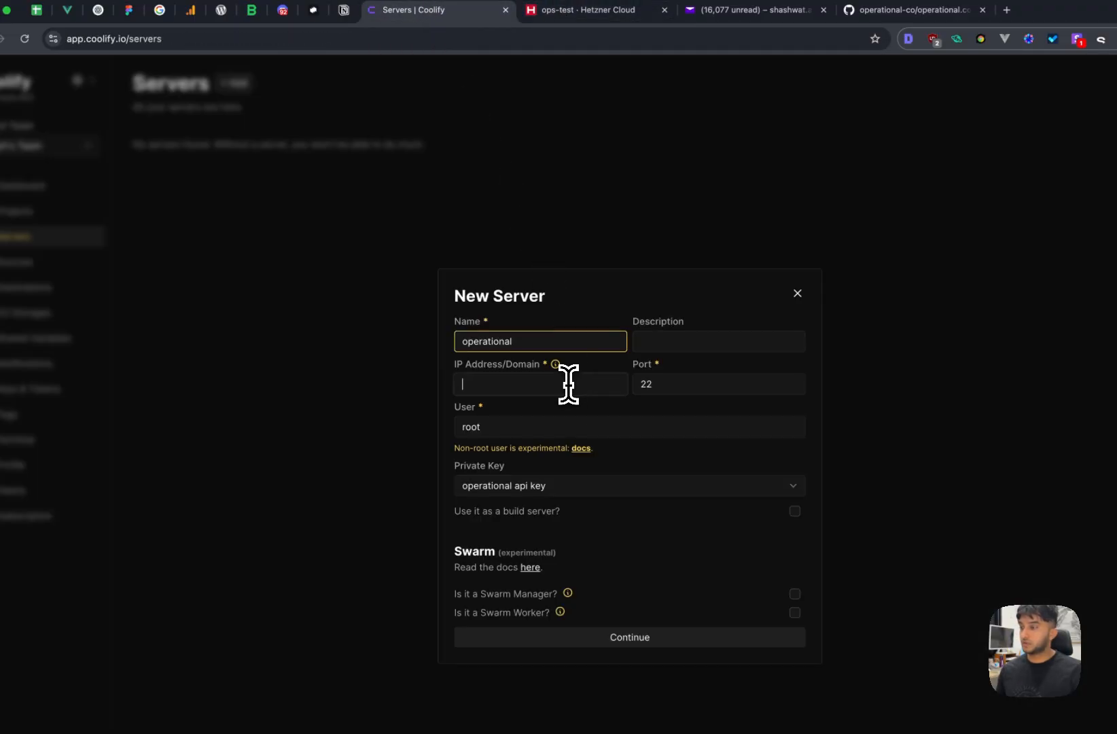
{"action": "type", "text": "188.245.37.240"}
{"action": "left_click", "coordinate": [581, 429]}
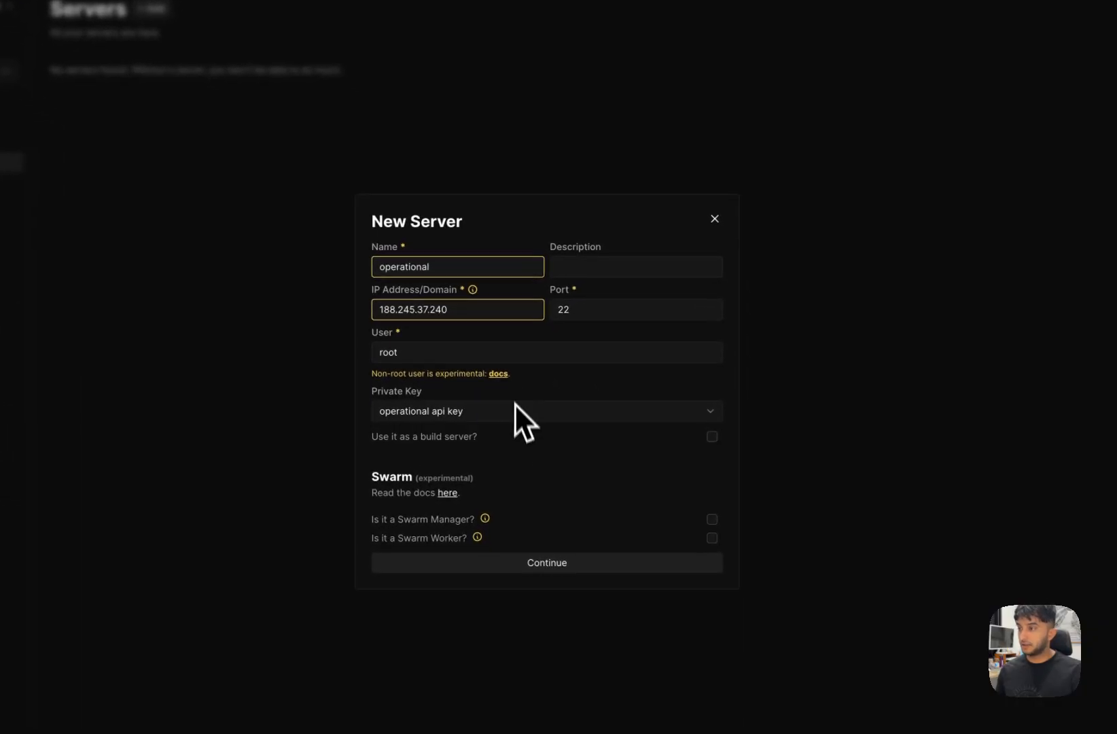
{"action": "left_click", "coordinate": [515, 406]}
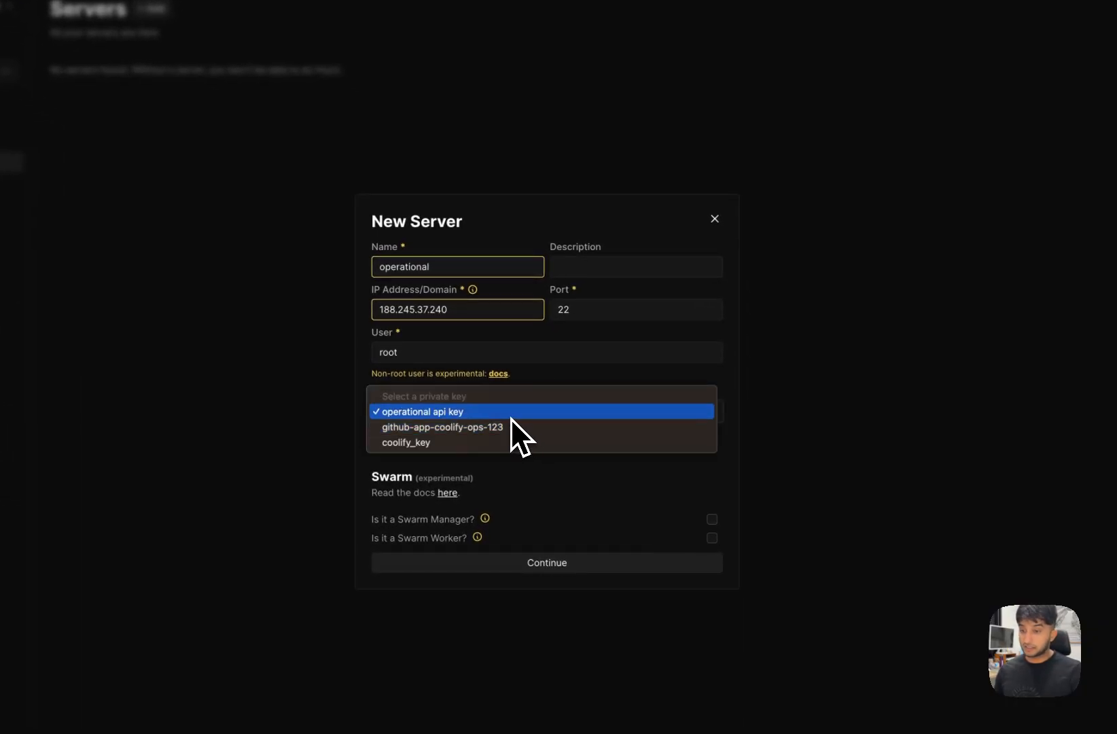
{"action": "left_click", "coordinate": [518, 417]}
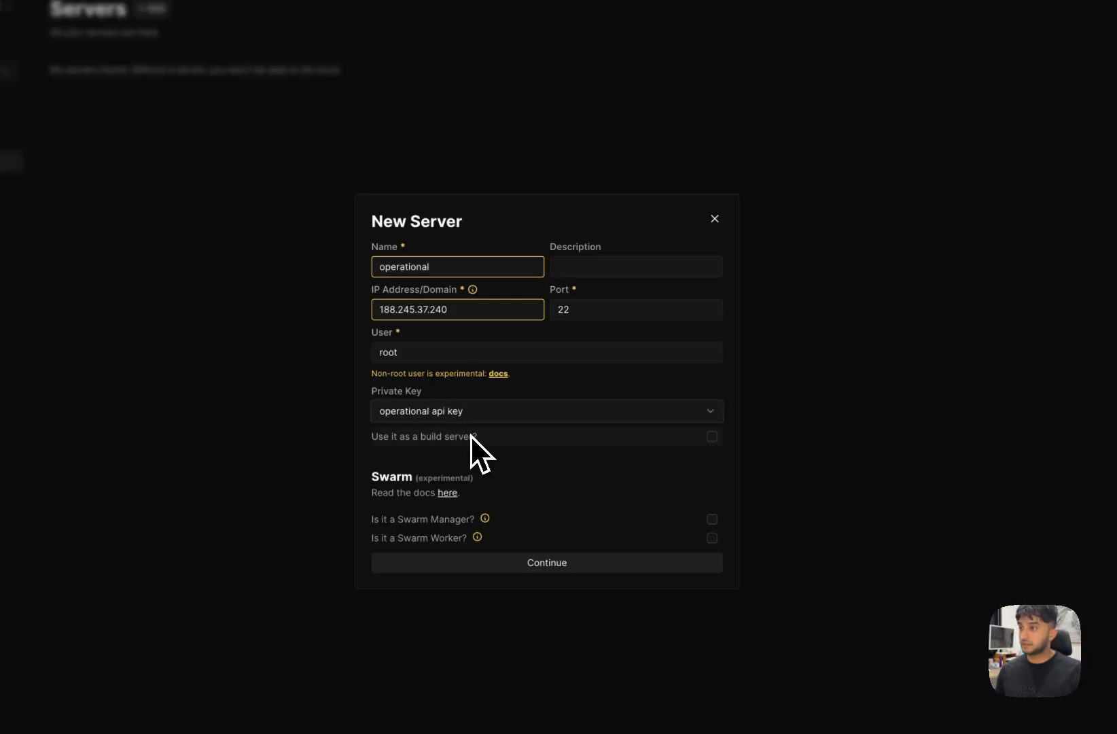
{"action": "left_click", "coordinate": [590, 568]}
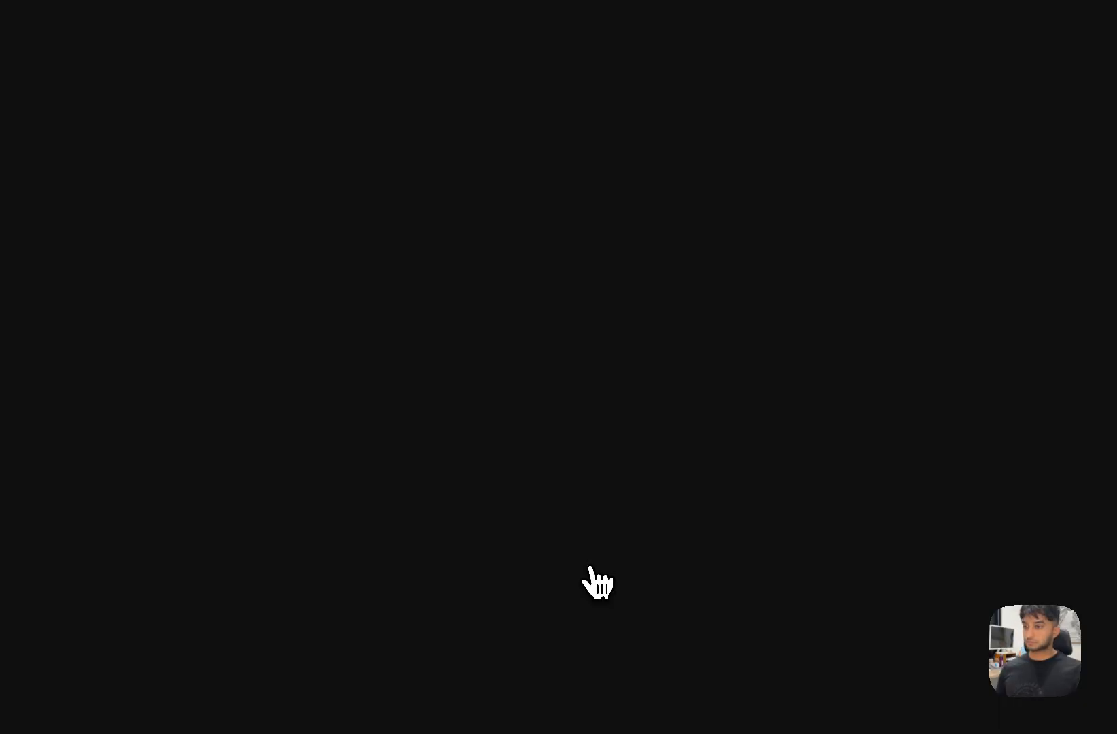
- Validate the operational server and install Docker, then clear the port 443 error and reload
{"action": "left_click", "coordinate": [621, 204]}
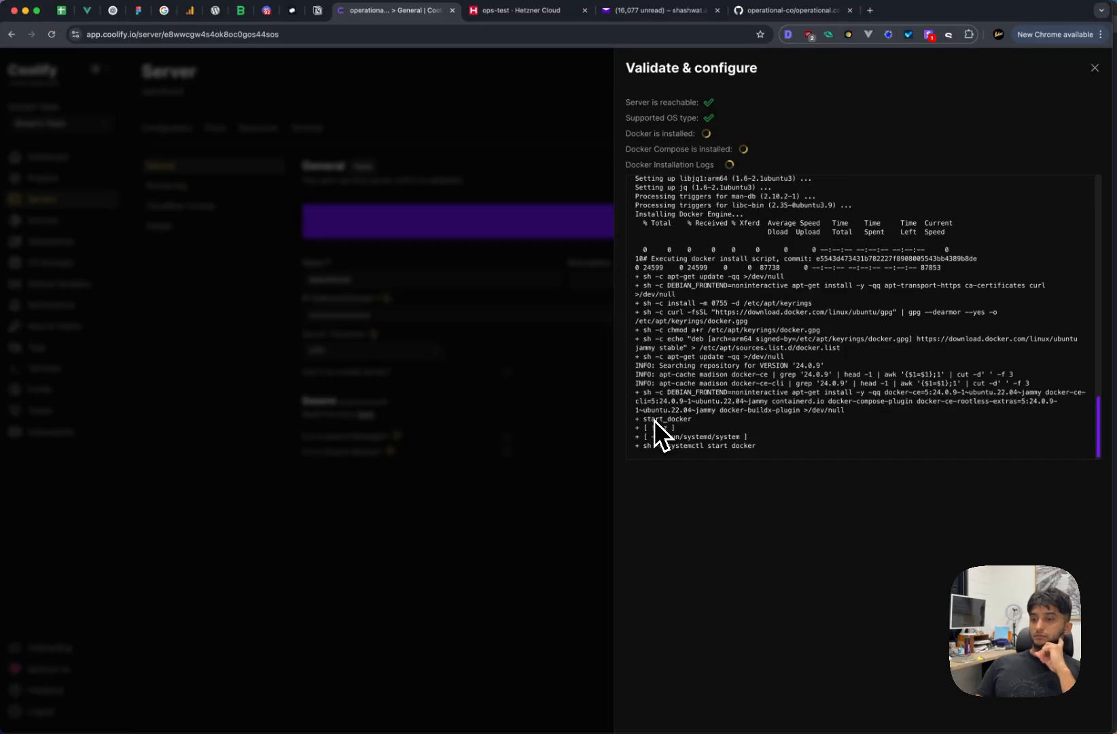
{"action": "left_click", "coordinate": [566, 415]}
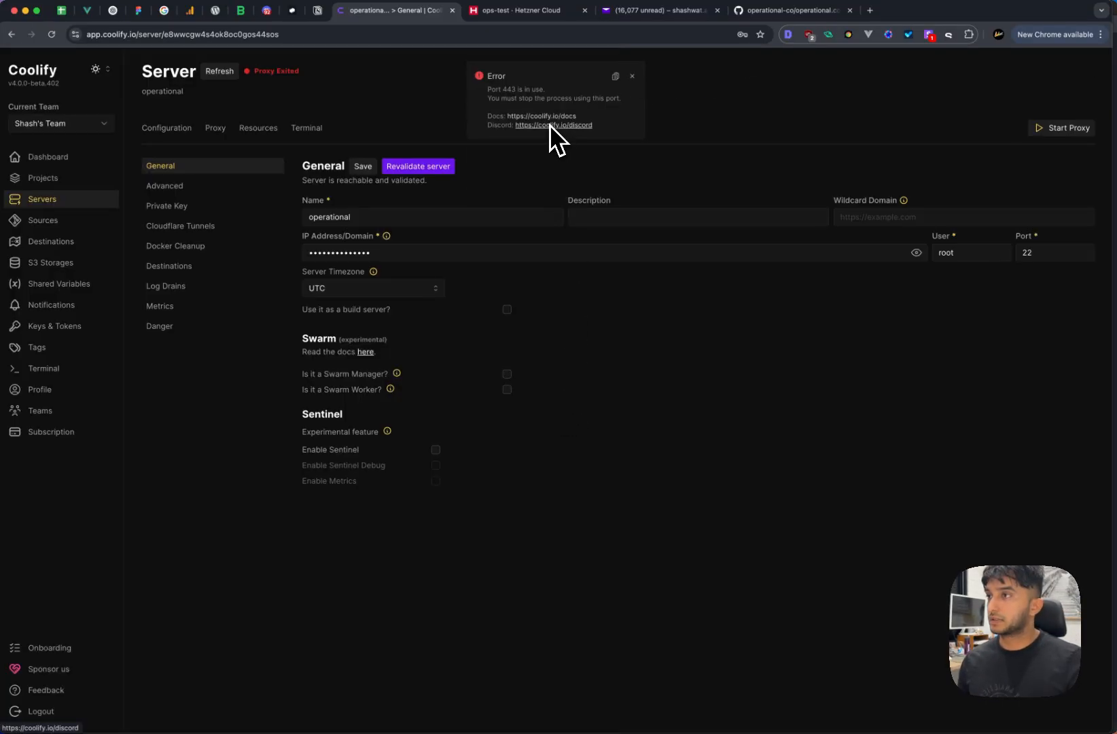
{"action": "left_click", "coordinate": [632, 75]}
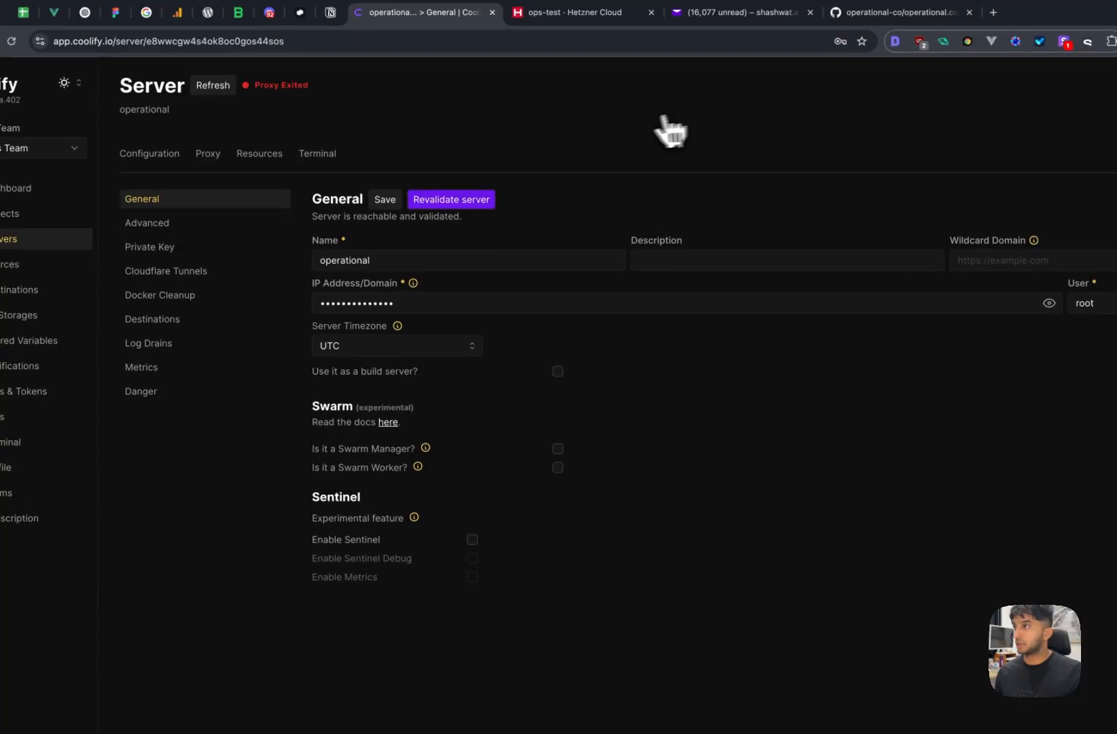
{"action": "key", "text": "super+r"}
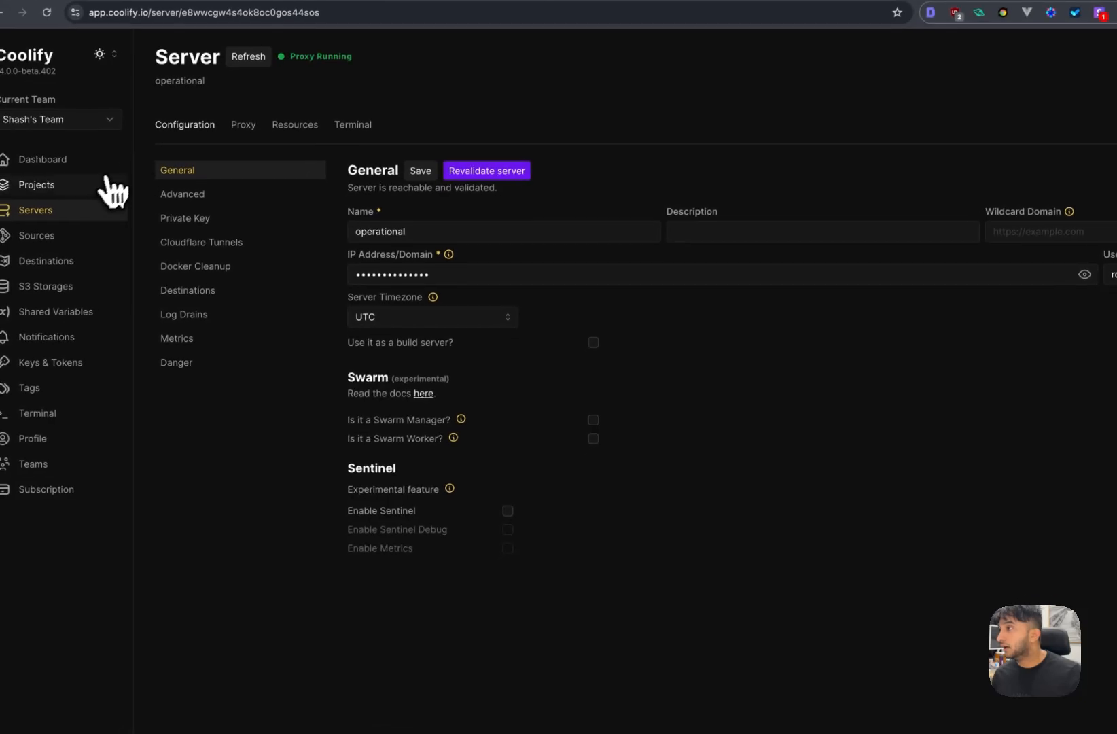
- Add a project named 'operational' from the Projects list
{"action": "left_click", "coordinate": [95, 186]}
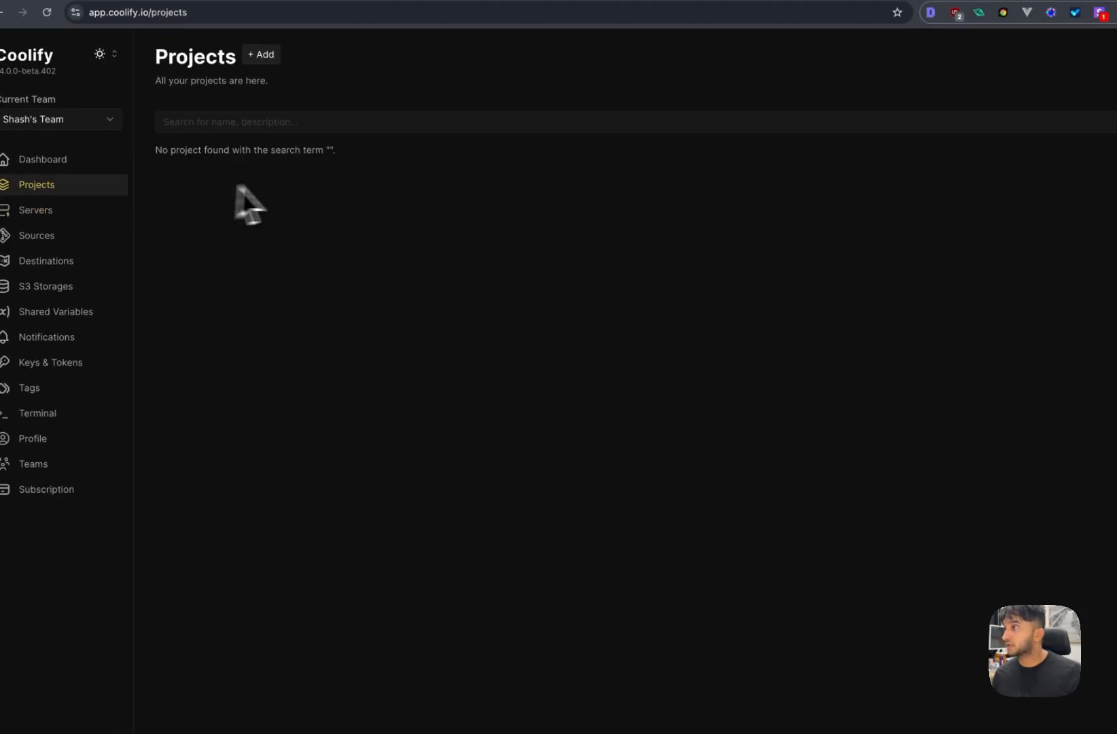
{"action": "left_click", "coordinate": [268, 55]}
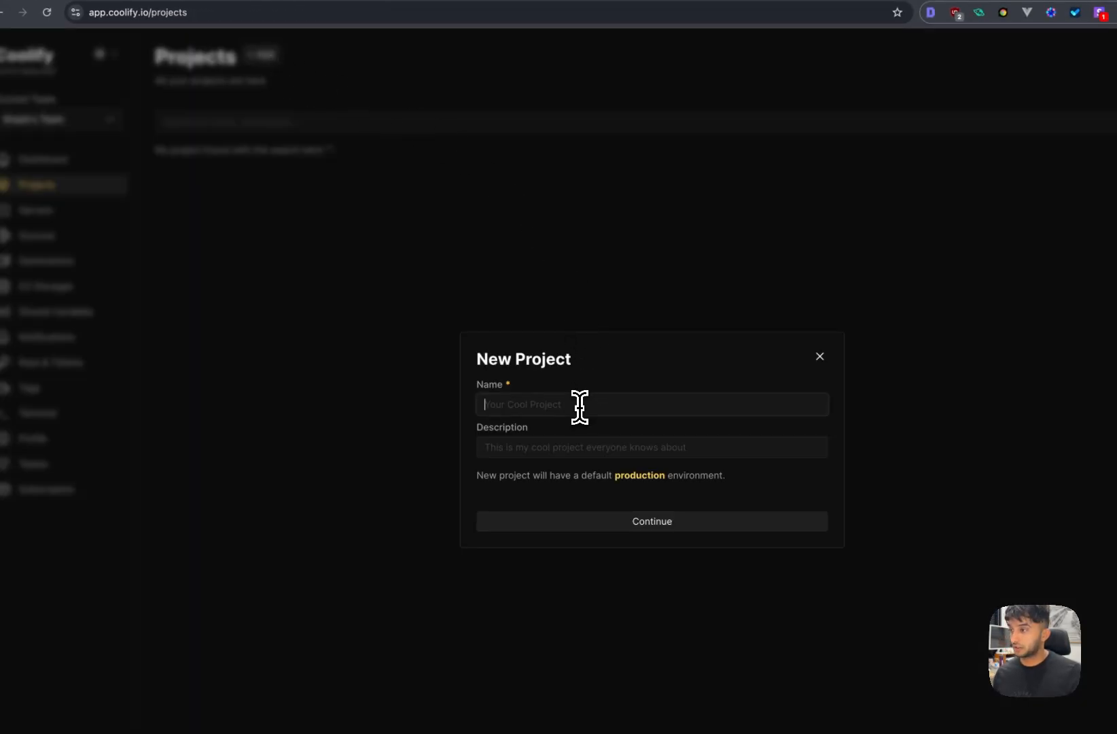
{"action": "left_click", "coordinate": [582, 403]}
{"action": "type", "text": "operational"}
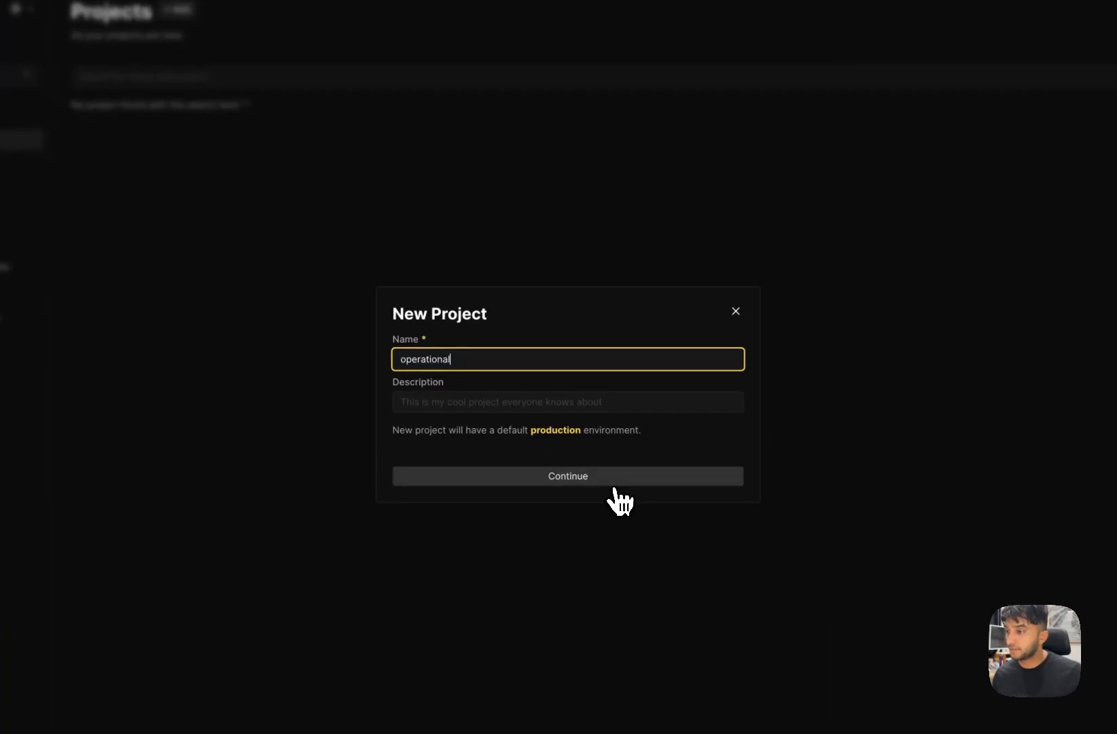
{"action": "left_click", "coordinate": [699, 529]}
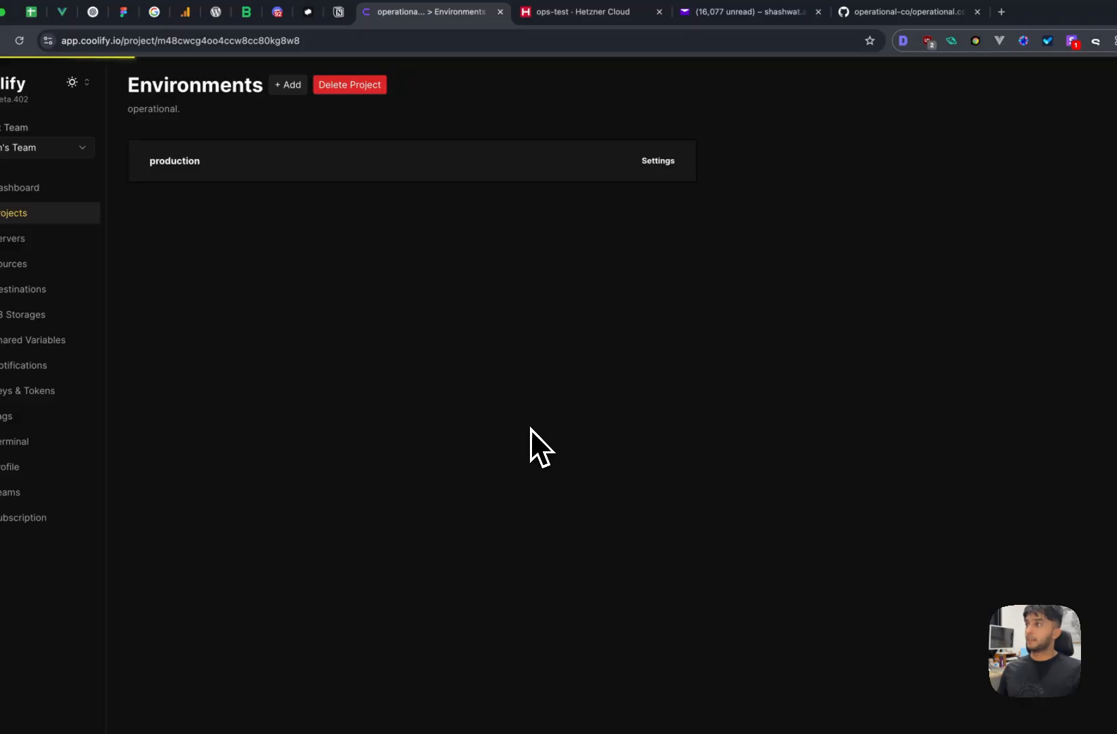
- Add ✅ marks before steps 2 and 3, CONNECT COOLIFY TO VPS and SETUP A COOLIFY PROJECT
{"action": "left_click", "coordinate": [337, 13]}
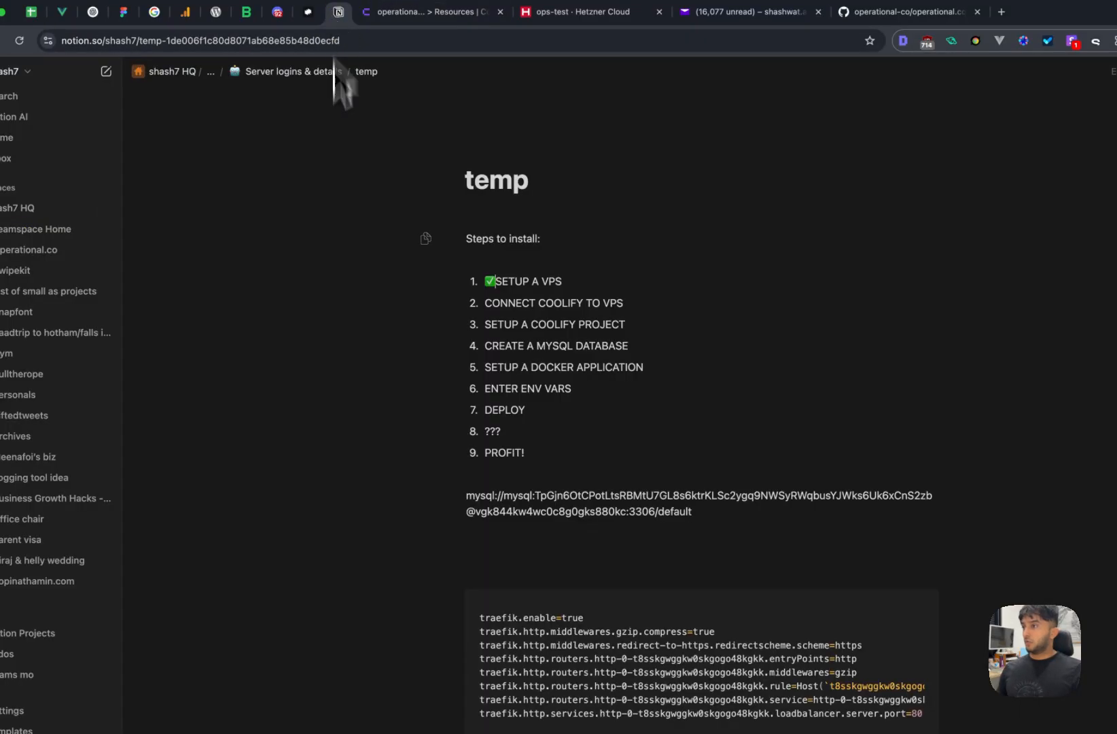
{"action": "left_click", "coordinate": [485, 307]}
{"action": "key", "text": "ctrl+super+space"}
{"action": "type", "text": "tic"}
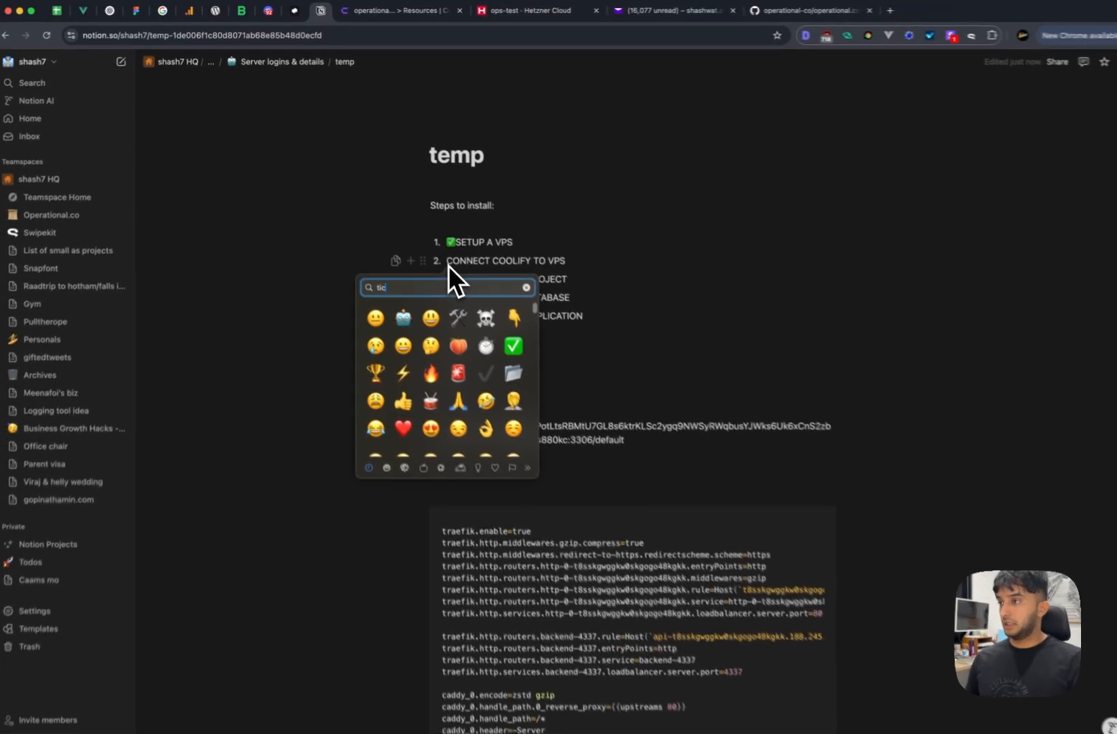
{"action": "key", "text": "Return"}
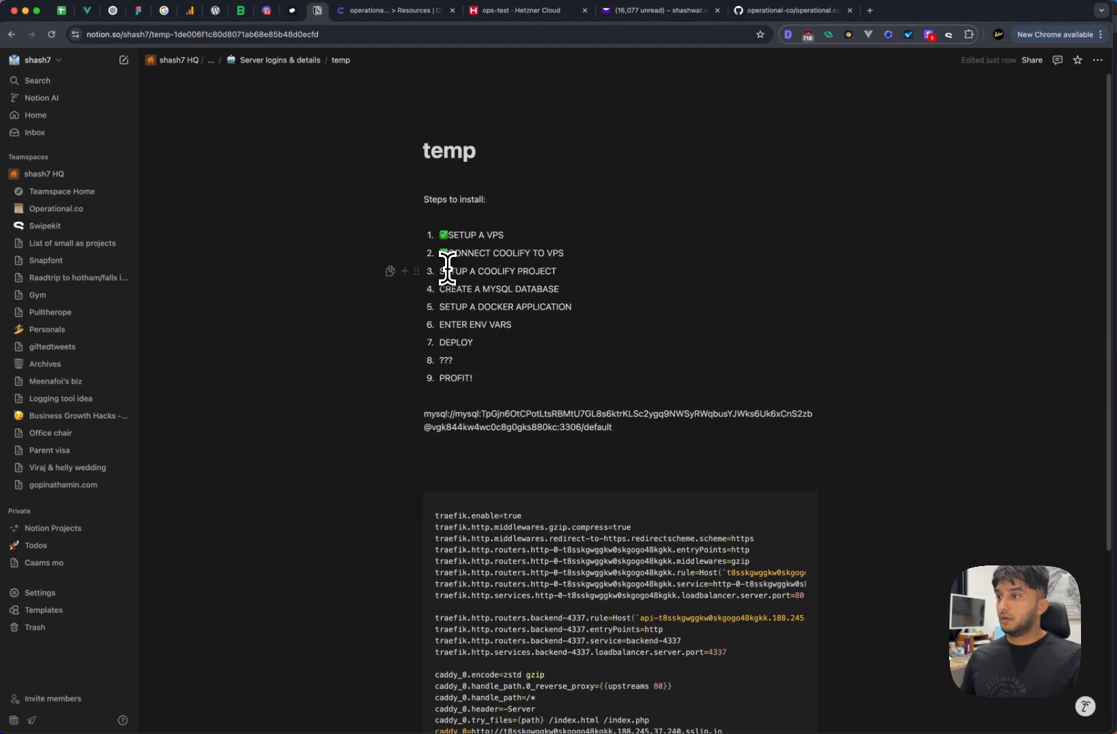
{"action": "left_click", "coordinate": [442, 271]}
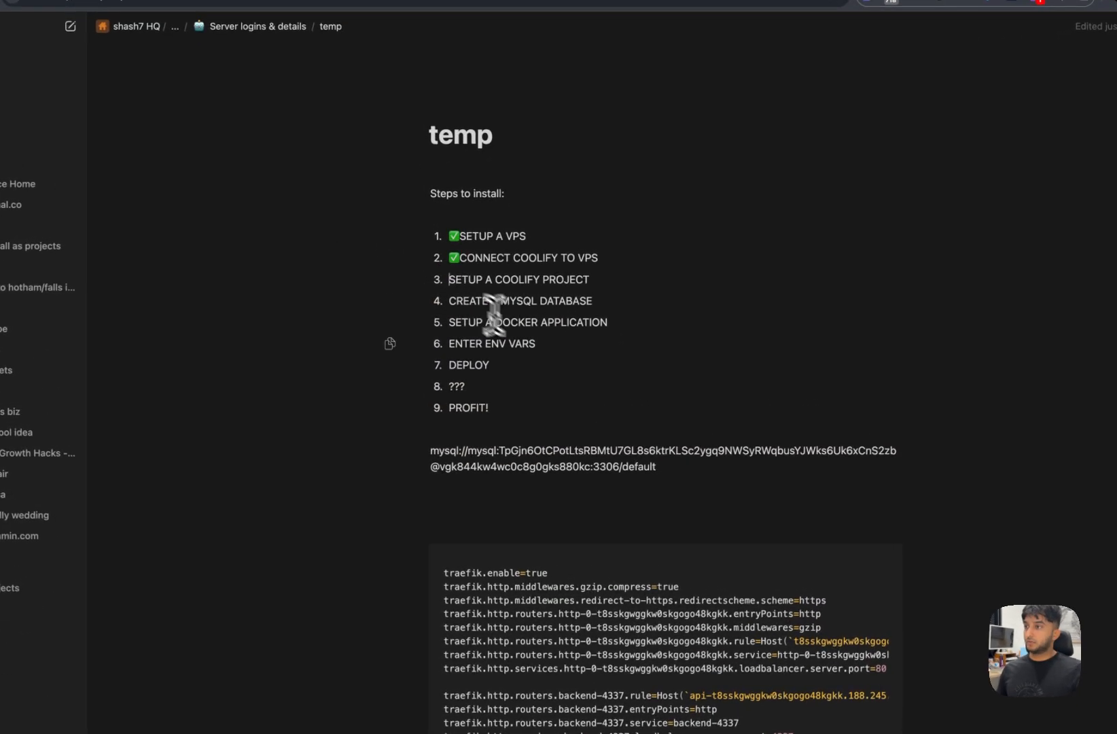
{"action": "key", "text": "ctrl+super+space"}
{"action": "type", "text": "t"}
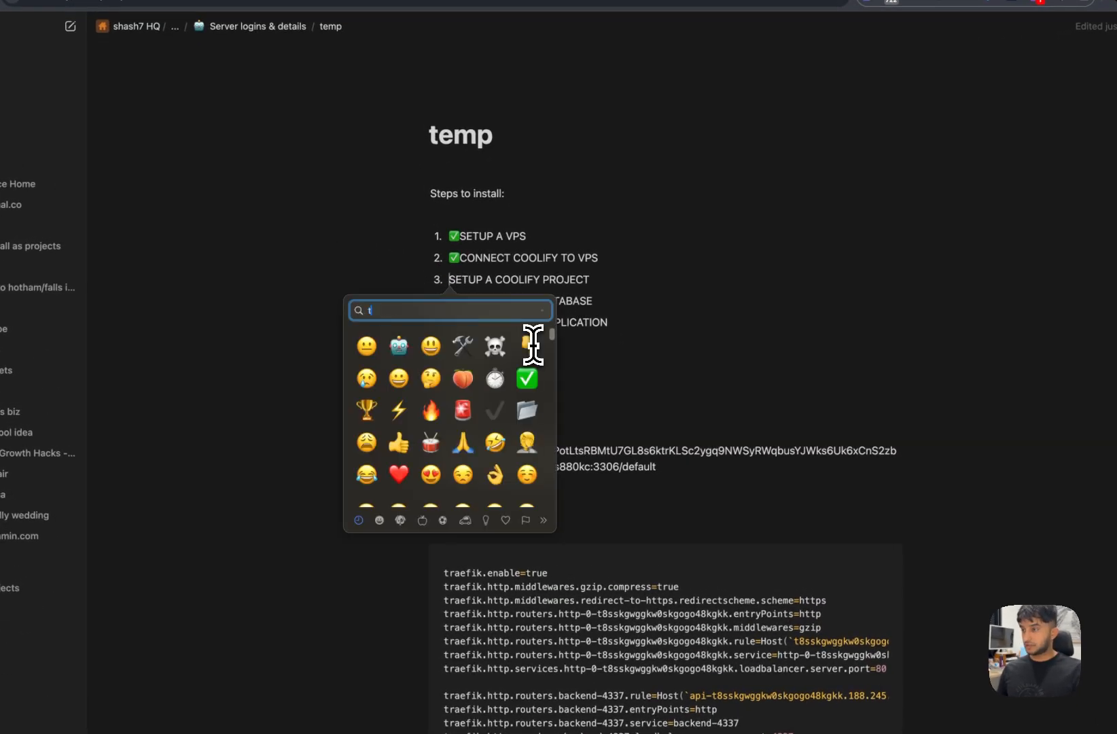
{"action": "key", "text": "Return"}
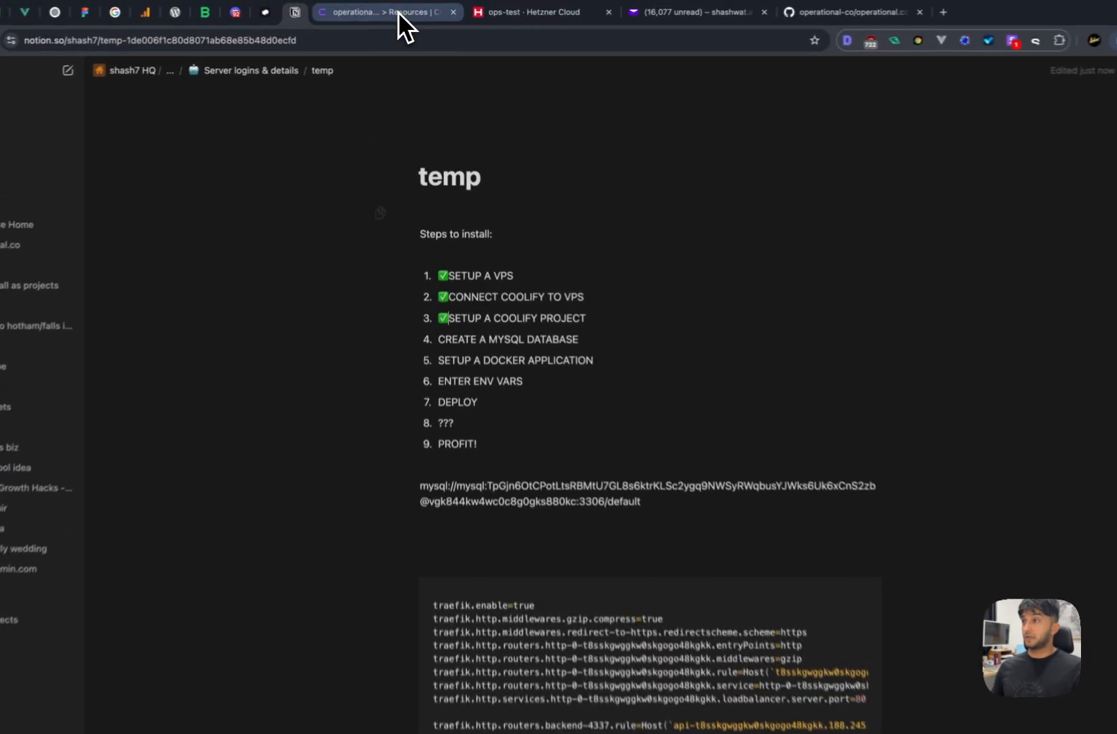
{"action": "left_click", "coordinate": [398, 12]}
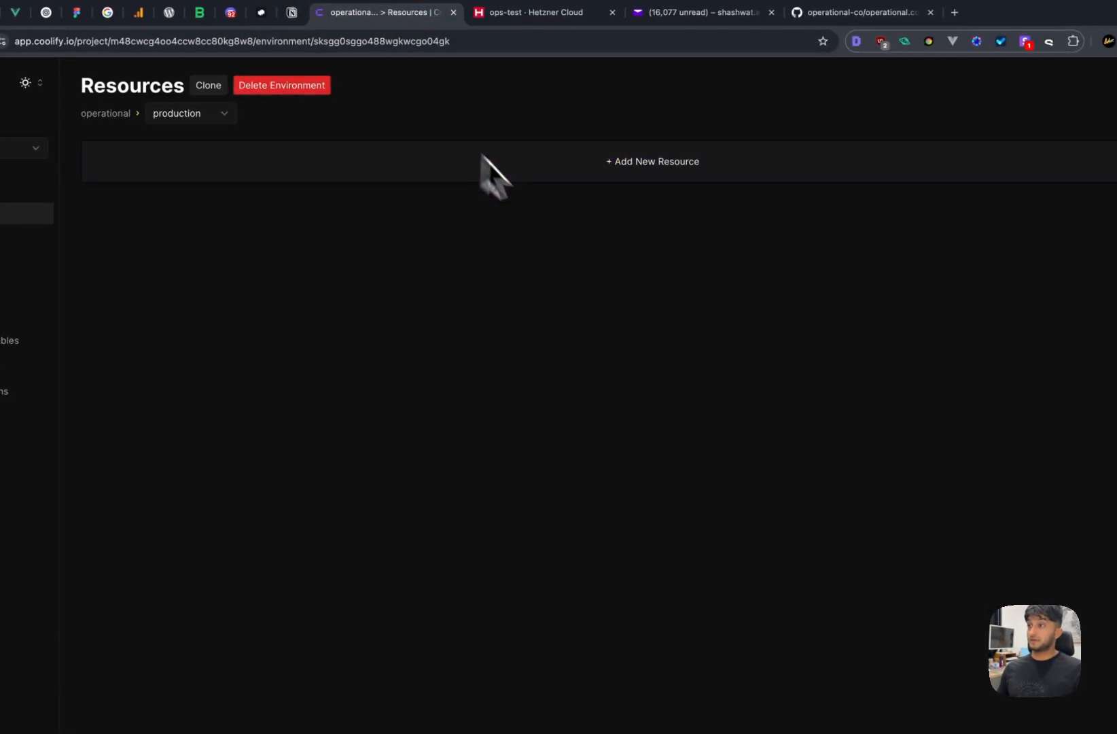
- Add a MySQL database to production and start it until the log shows 'Database started.'
{"action": "left_click", "coordinate": [534, 179]}
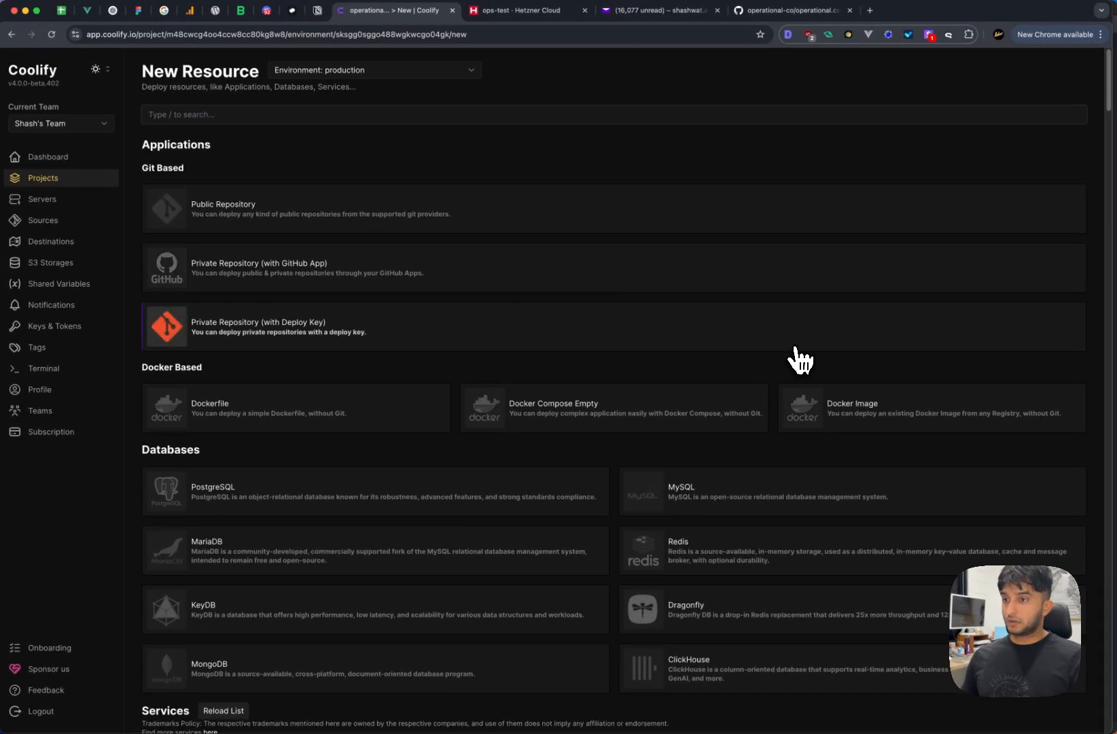
{"action": "scroll", "coordinate": [802, 360], "scroll_direction": "down", "scroll_amount": 2}
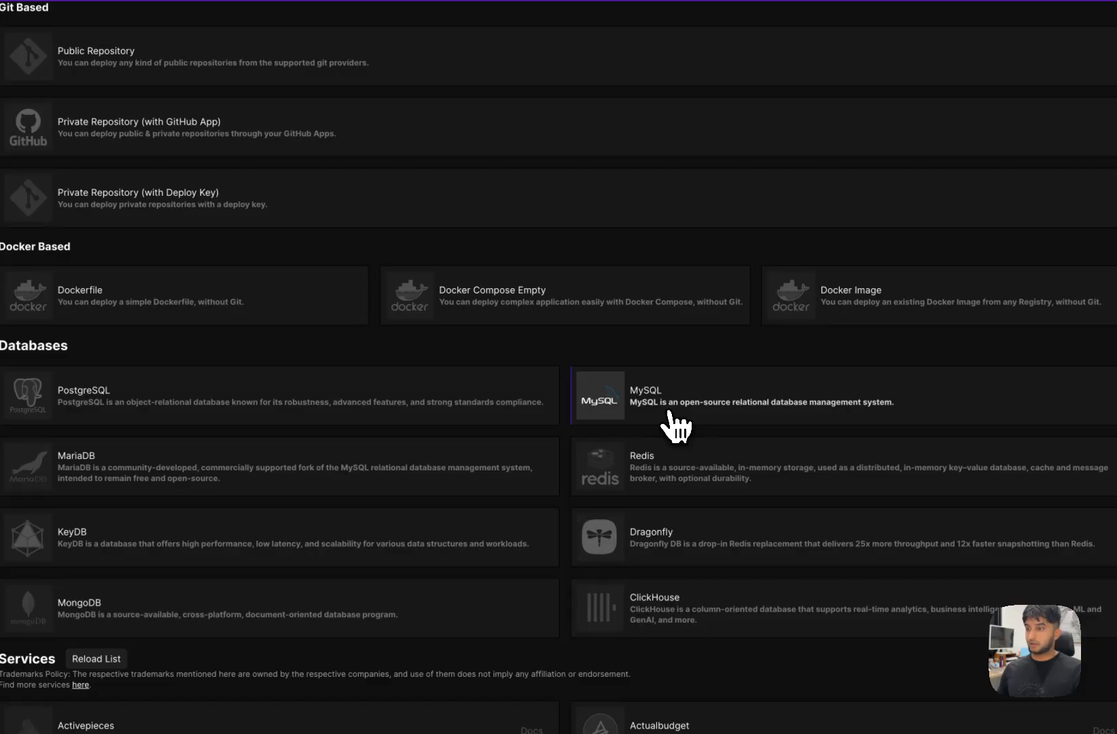
{"action": "left_click", "coordinate": [675, 427]}
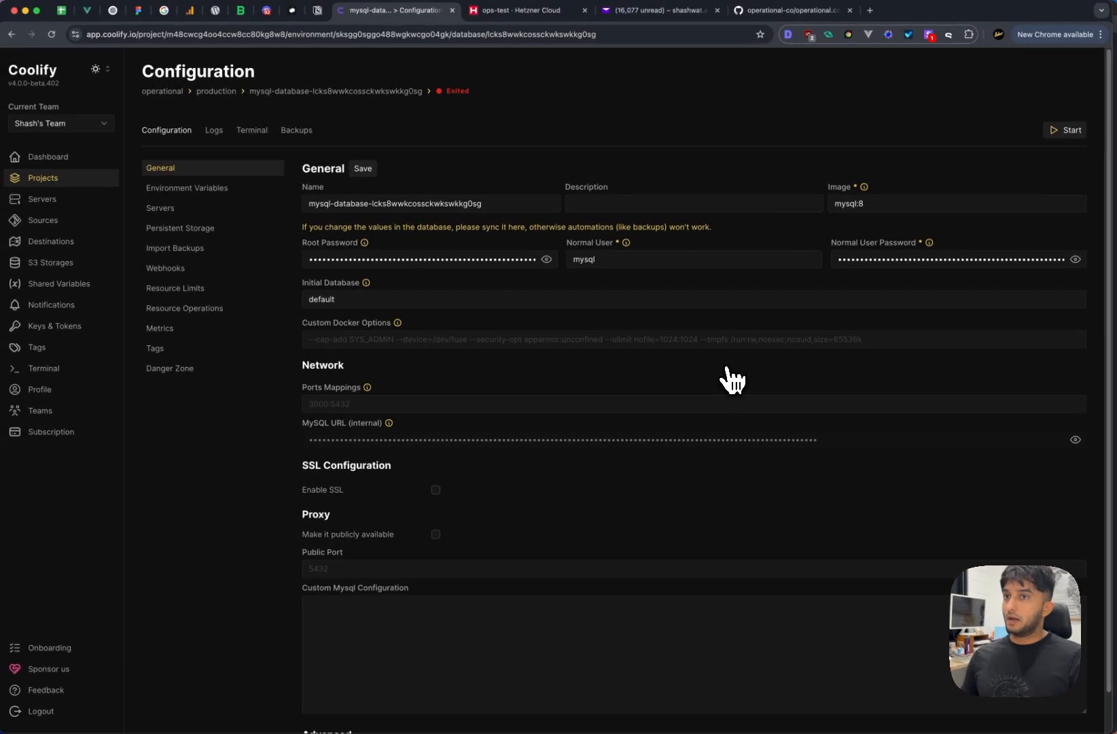
{"action": "left_click", "coordinate": [1068, 131]}
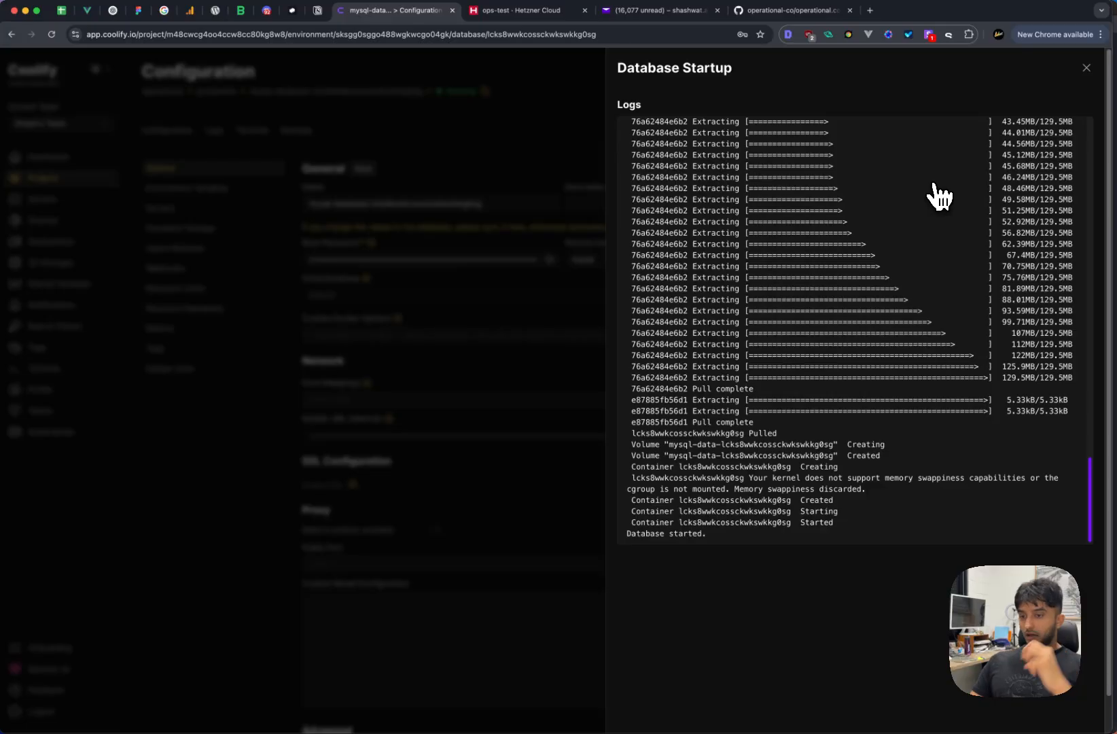
{"action": "left_click_drag", "start_coordinate": [707, 539], "coordinate": [624, 548]}
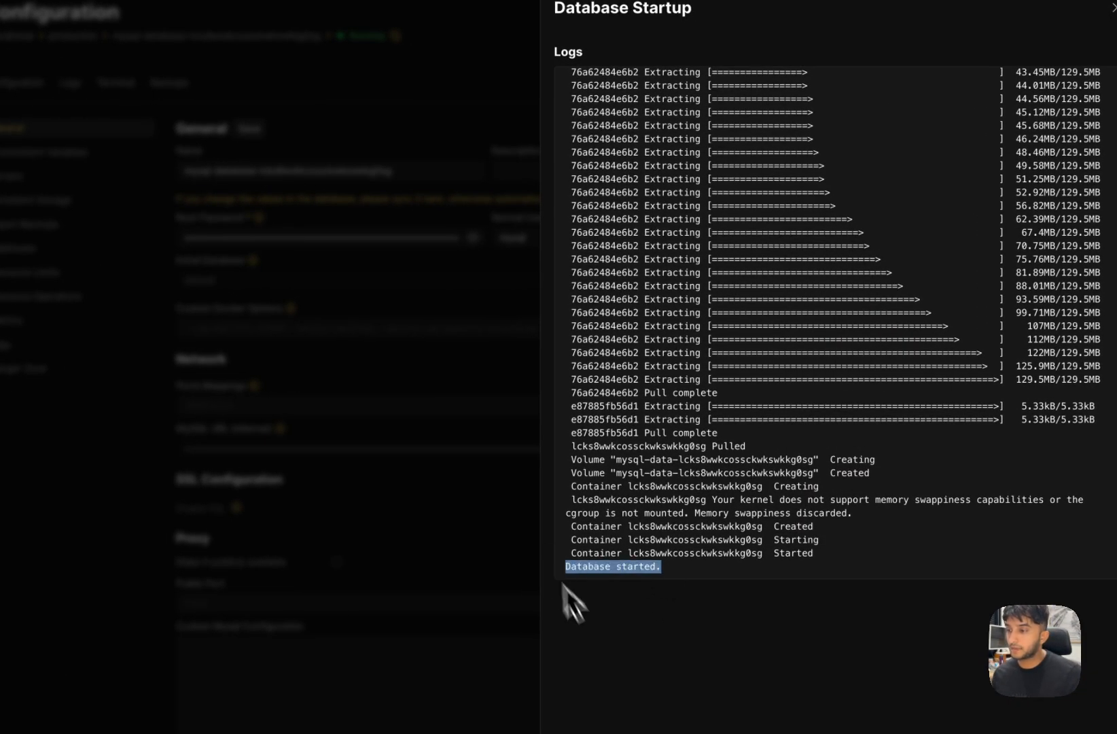
{"action": "left_click", "coordinate": [561, 583]}
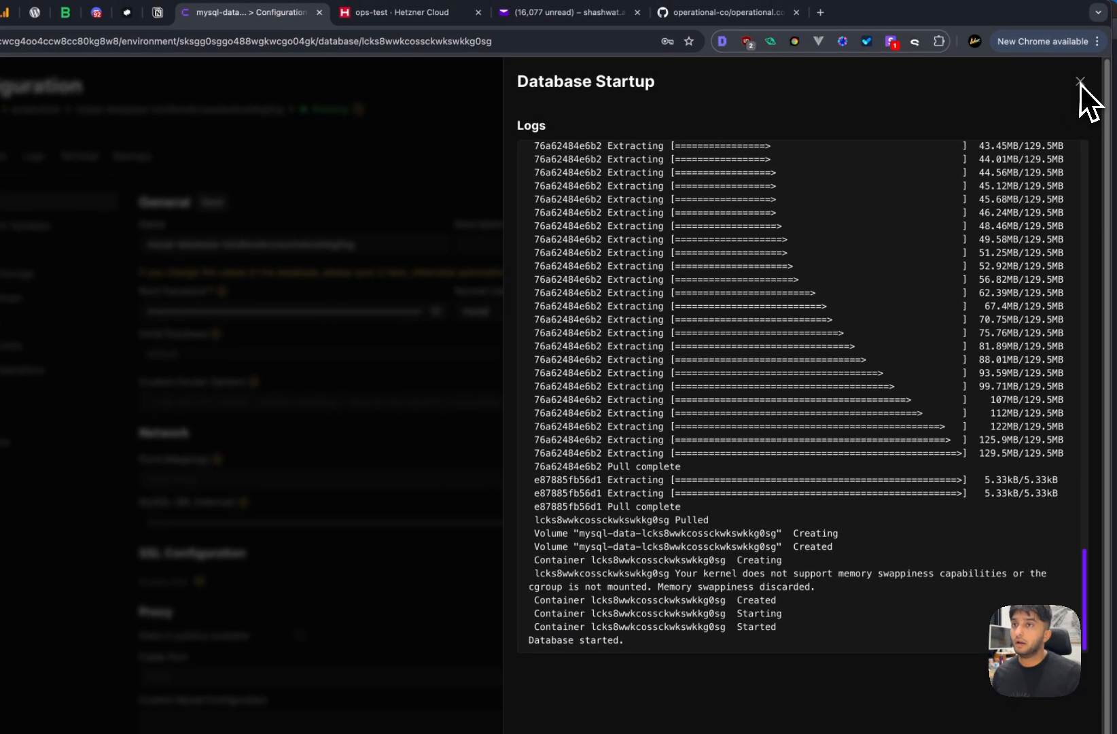
- Close the startup log, reveal the internal MySQL URL in plain text and select it
{"action": "left_click", "coordinate": [1113, 7]}
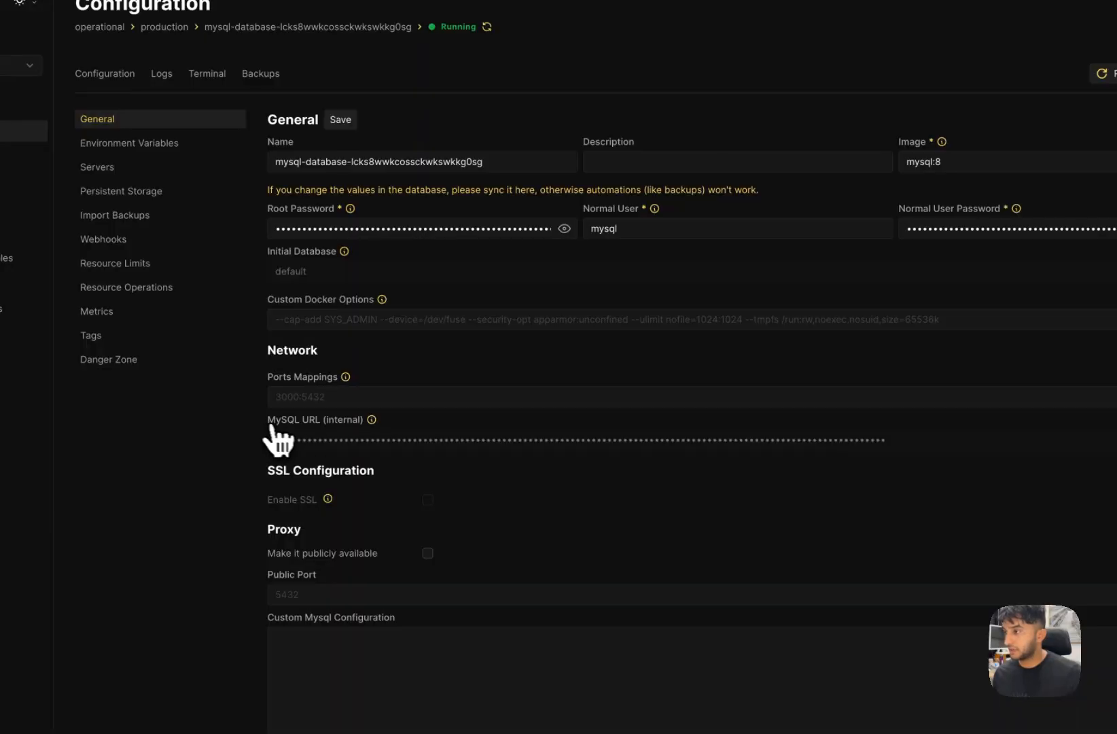
{"action": "left_click", "coordinate": [1068, 417]}
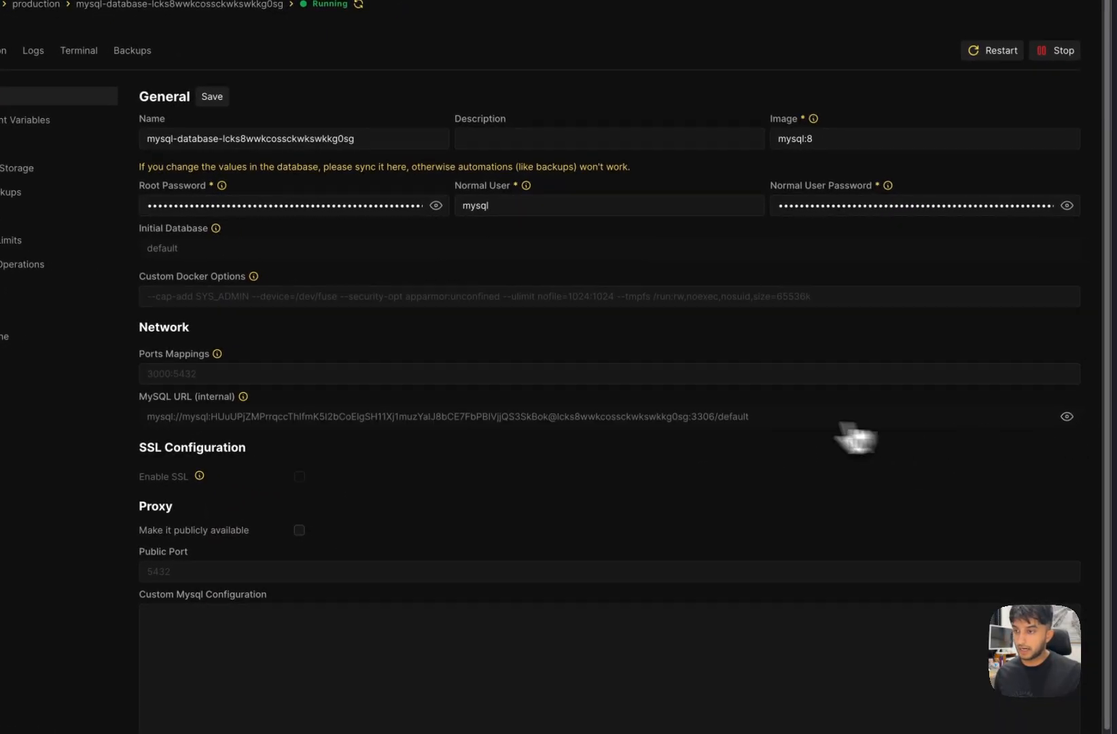
{"action": "left_click_drag", "start_coordinate": [846, 420], "coordinate": [144, 416]}
{"action": "key", "text": "super+c"}
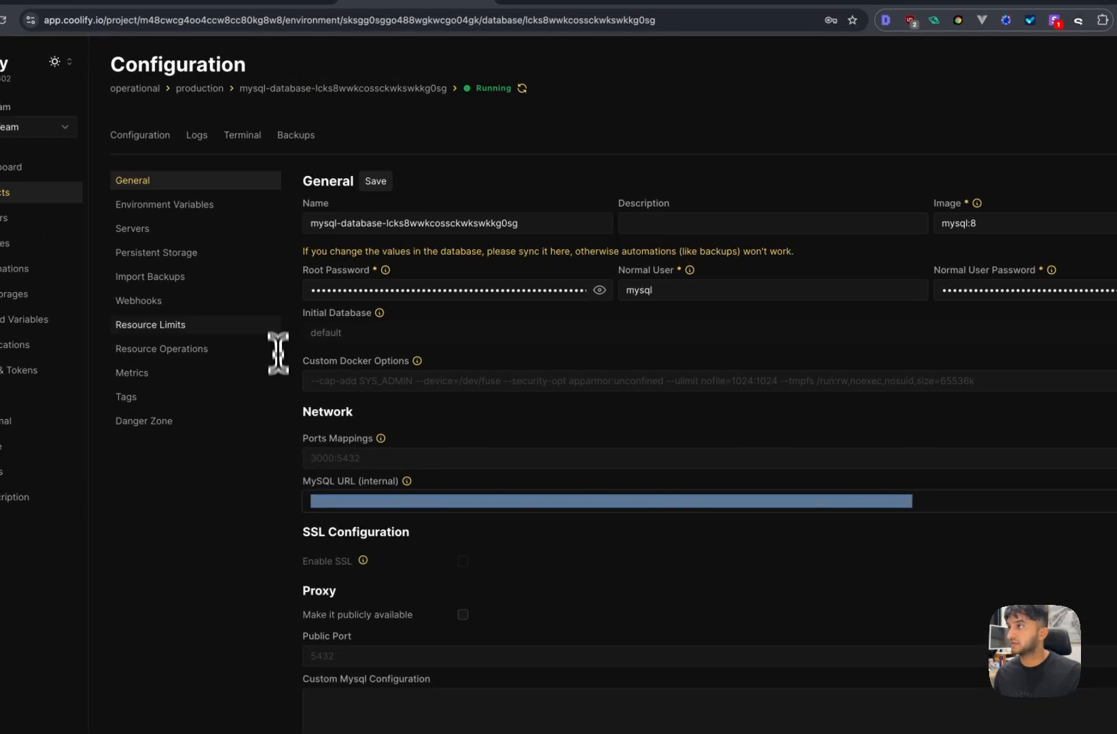
- Replace the old MySQL URL on the temp page with the new one, adding two blank lines
{"action": "left_click", "coordinate": [314, 4]}
{"action": "left_click_drag", "start_coordinate": [665, 498], "coordinate": [418, 464]}
{"action": "key", "text": "super+v"}
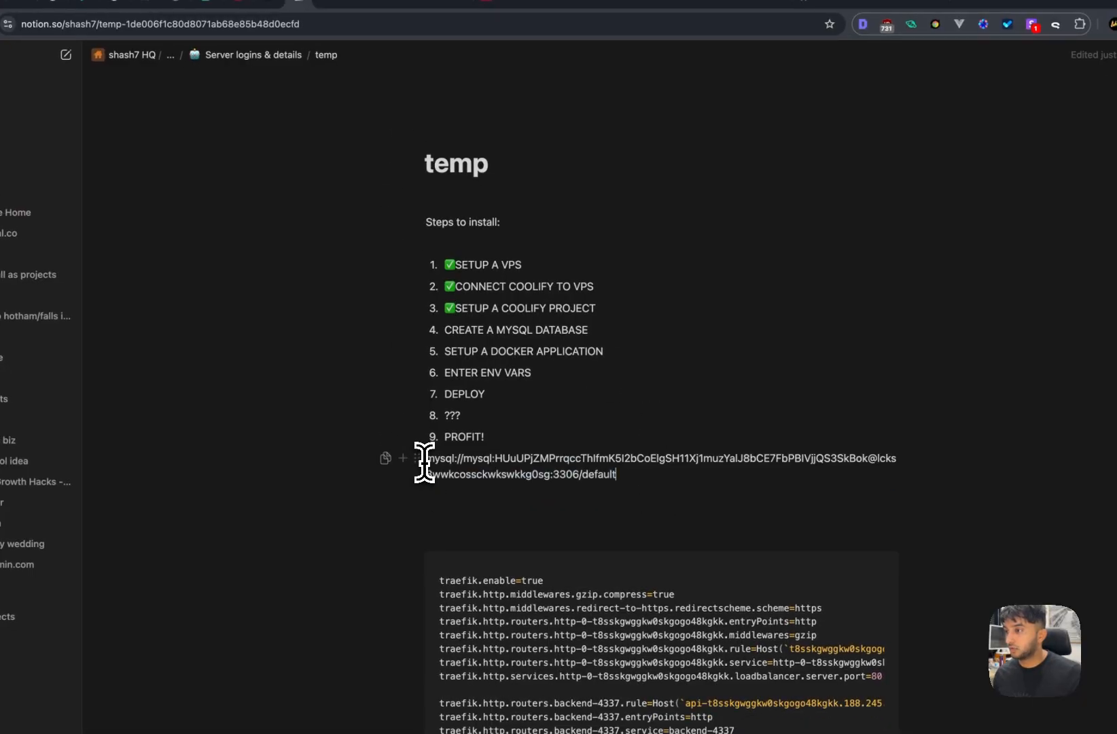
{"action": "key", "text": "Return"}
{"action": "key", "text": "Return"}
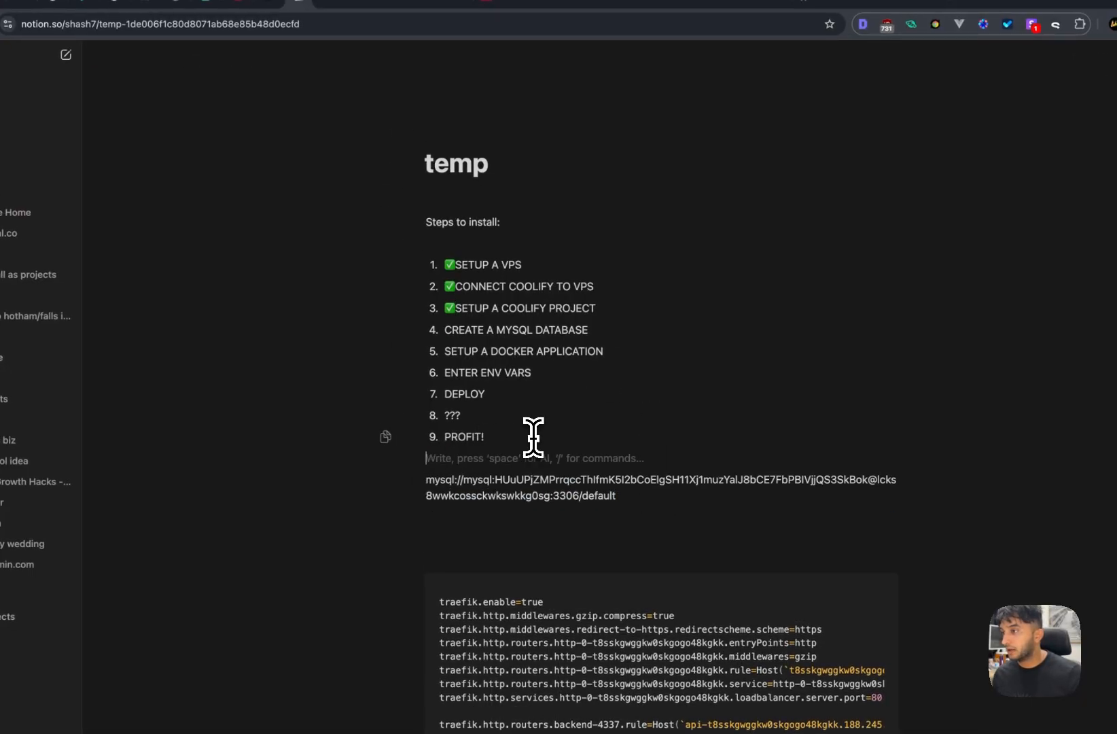
{"action": "key", "text": "Return"}
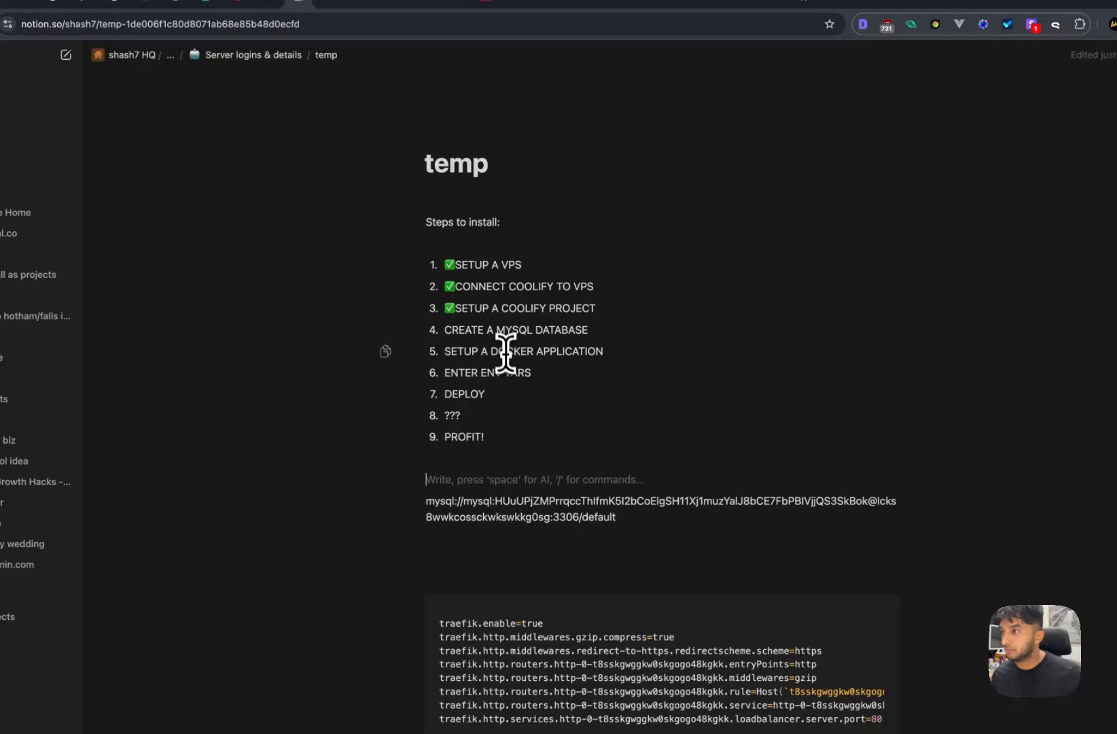
- Mark step 4, CREATE A MYSQL DATABASE, with a ✅ emoji
{"action": "left_click", "coordinate": [445, 331]}
{"action": "key", "text": "ctrl+super+space"}
{"action": "type", "text": "tic"}
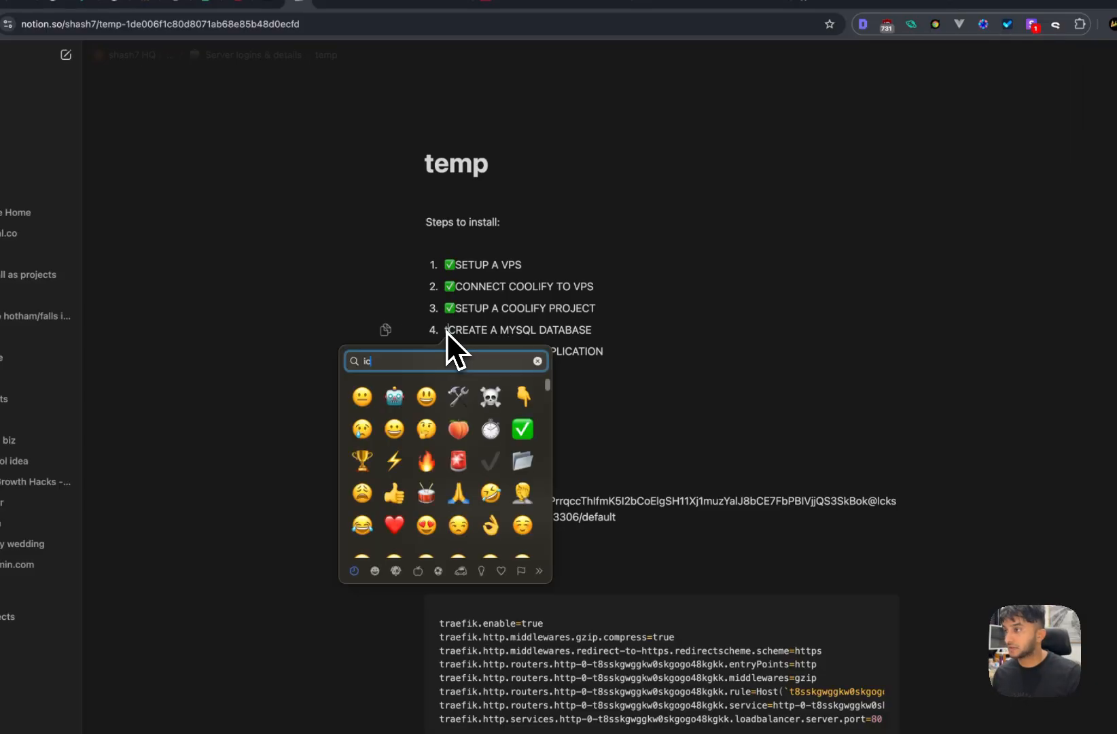
{"action": "key", "text": "BackSpace"}
{"action": "key", "text": "BackSpace"}
{"action": "type", "text": "tic"}
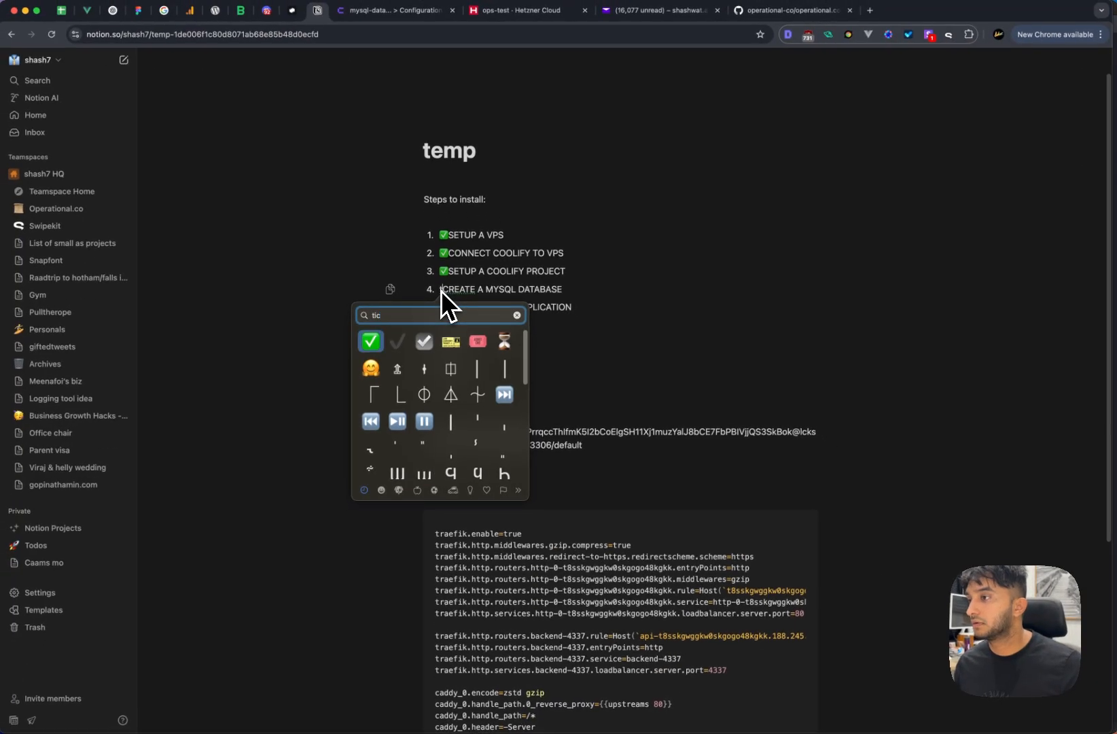
{"action": "key", "text": "Return"}
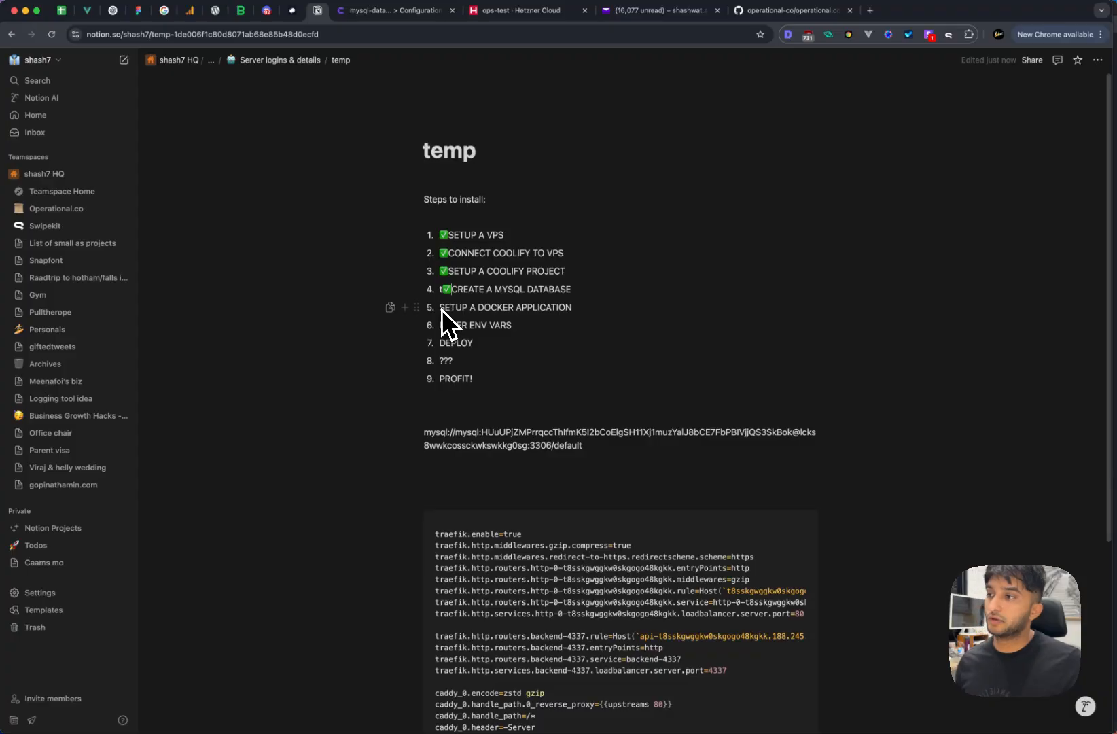
{"action": "left_click", "coordinate": [413, 11]}
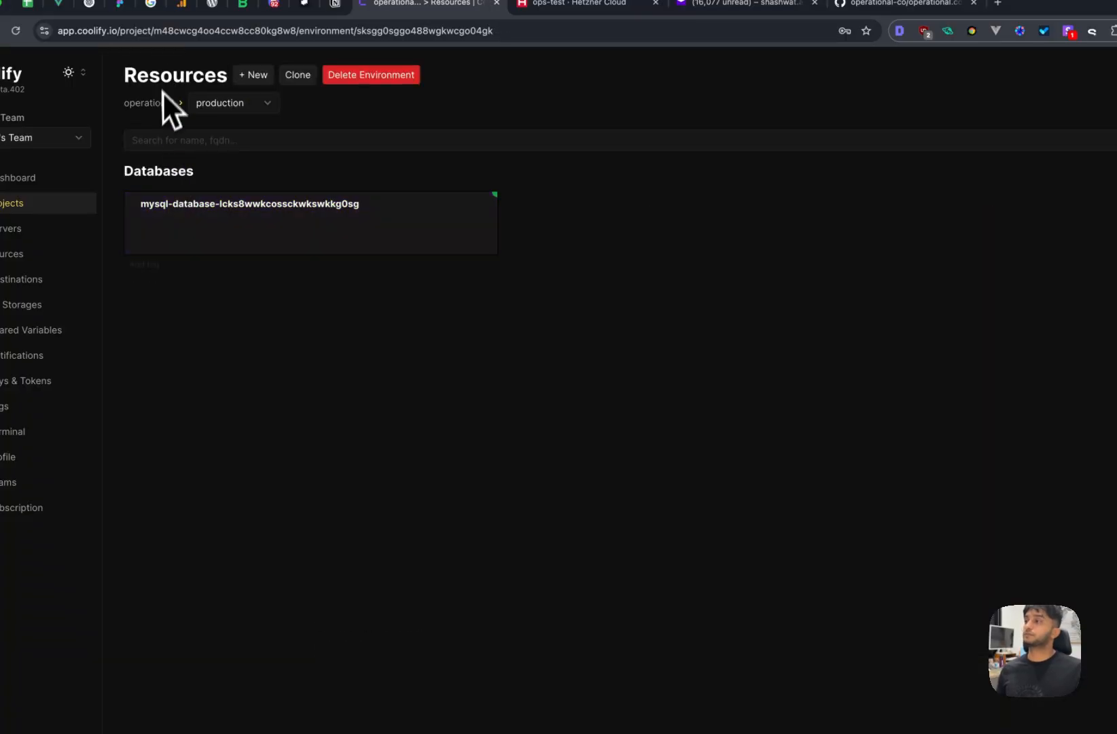
- Add a new production resource and choose the Docker Image option
{"action": "left_click", "coordinate": [254, 75]}
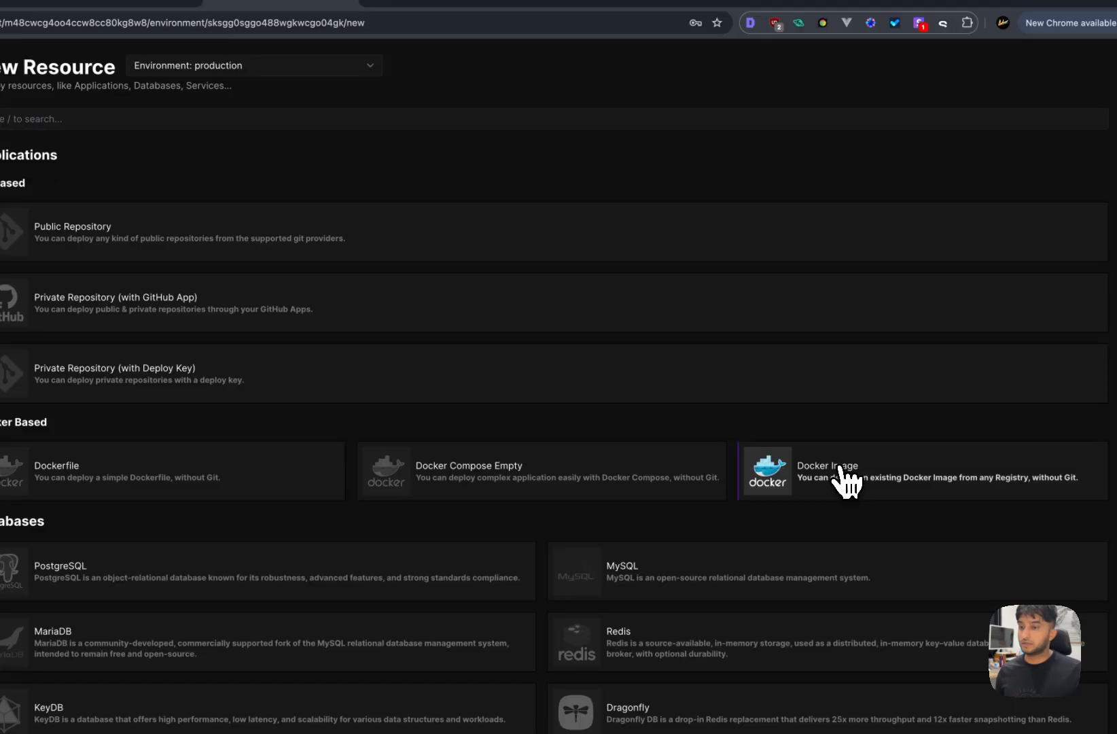
{"action": "left_click", "coordinate": [841, 476]}
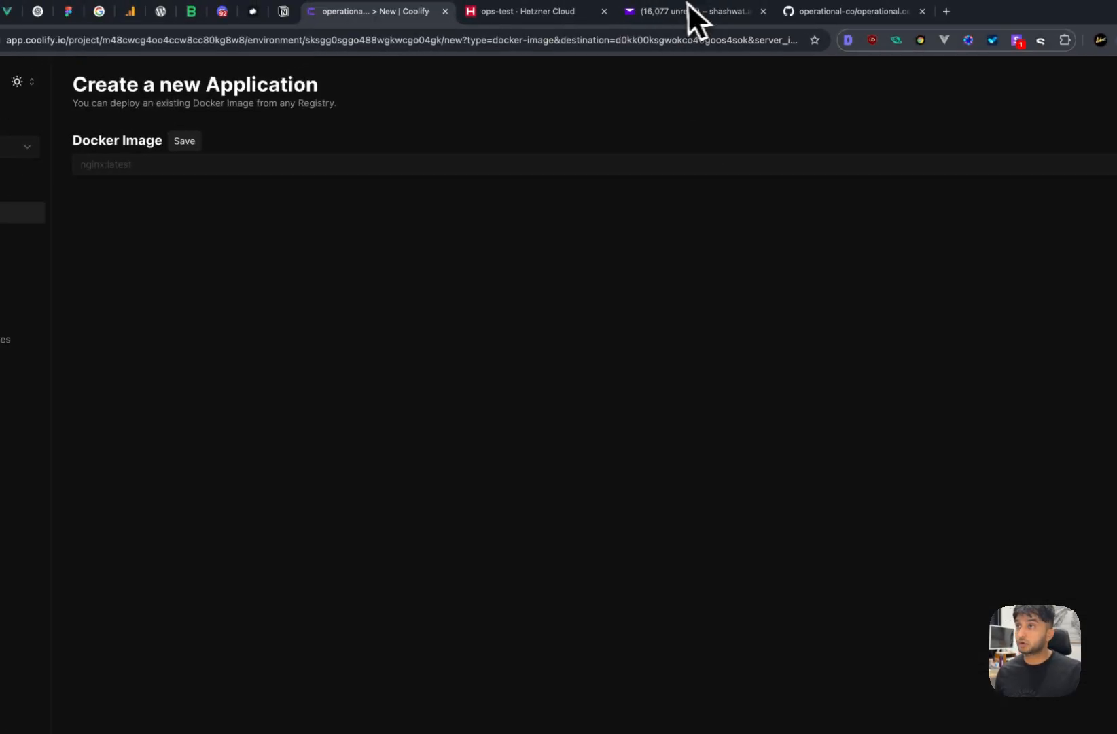
{"action": "left_click", "coordinate": [797, 8]}
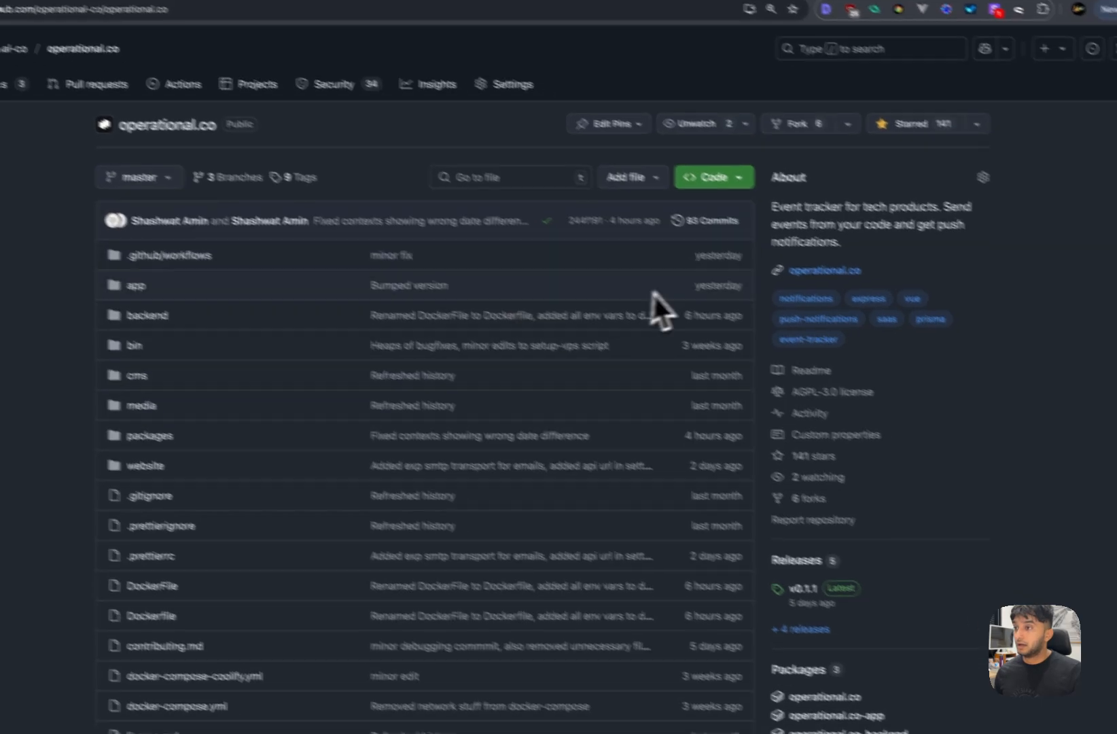
- Copy the image name ghcr.io/operational-co/operational.co:latest from the operational.co package page
{"action": "scroll", "coordinate": [490, 344], "scroll_direction": "down", "scroll_amount": 3}
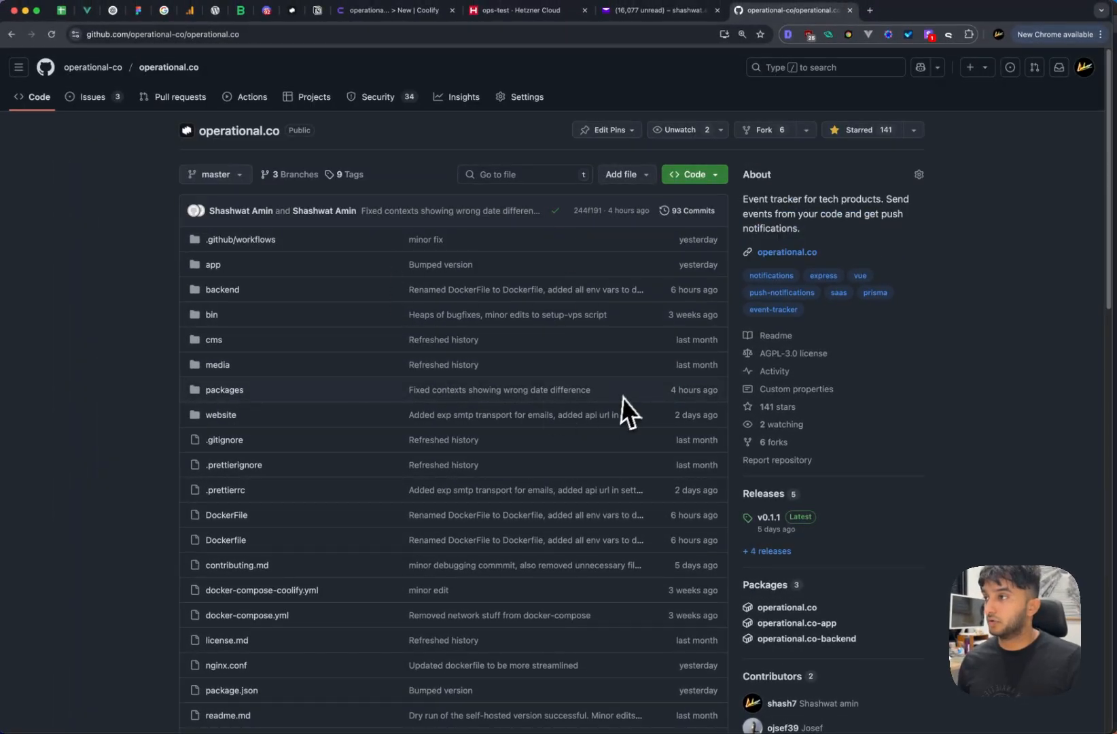
{"action": "scroll", "coordinate": [621, 408], "scroll_direction": "down", "scroll_amount": 10}
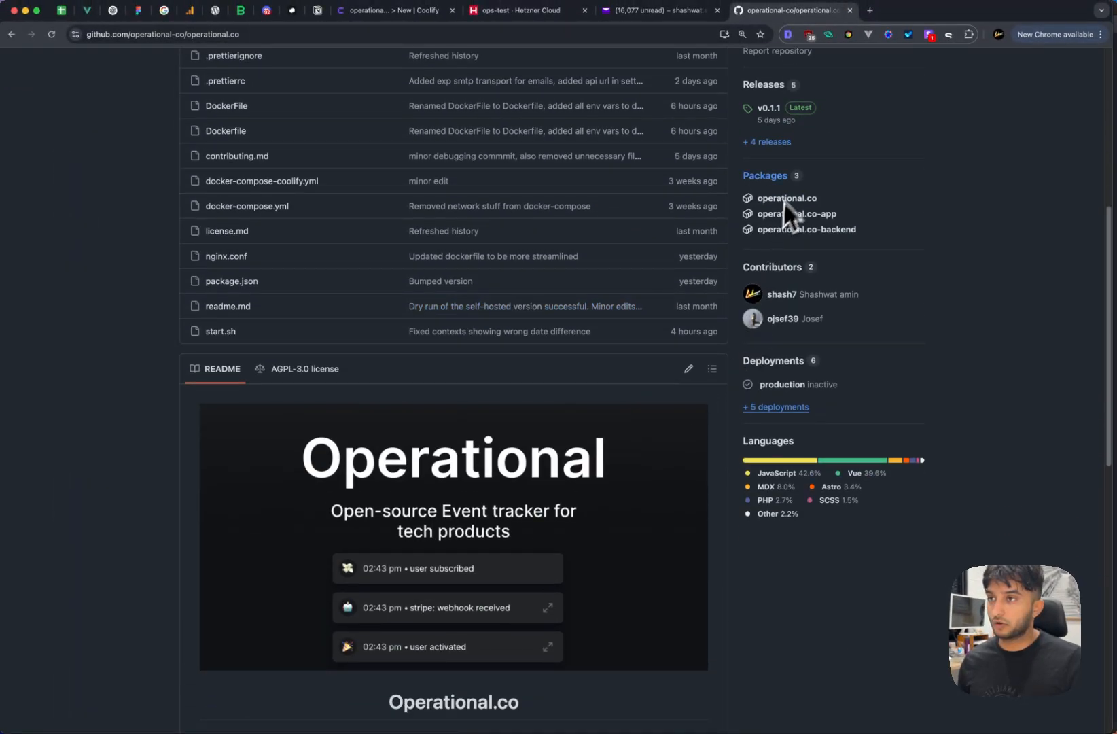
{"action": "left_click", "coordinate": [798, 213]}
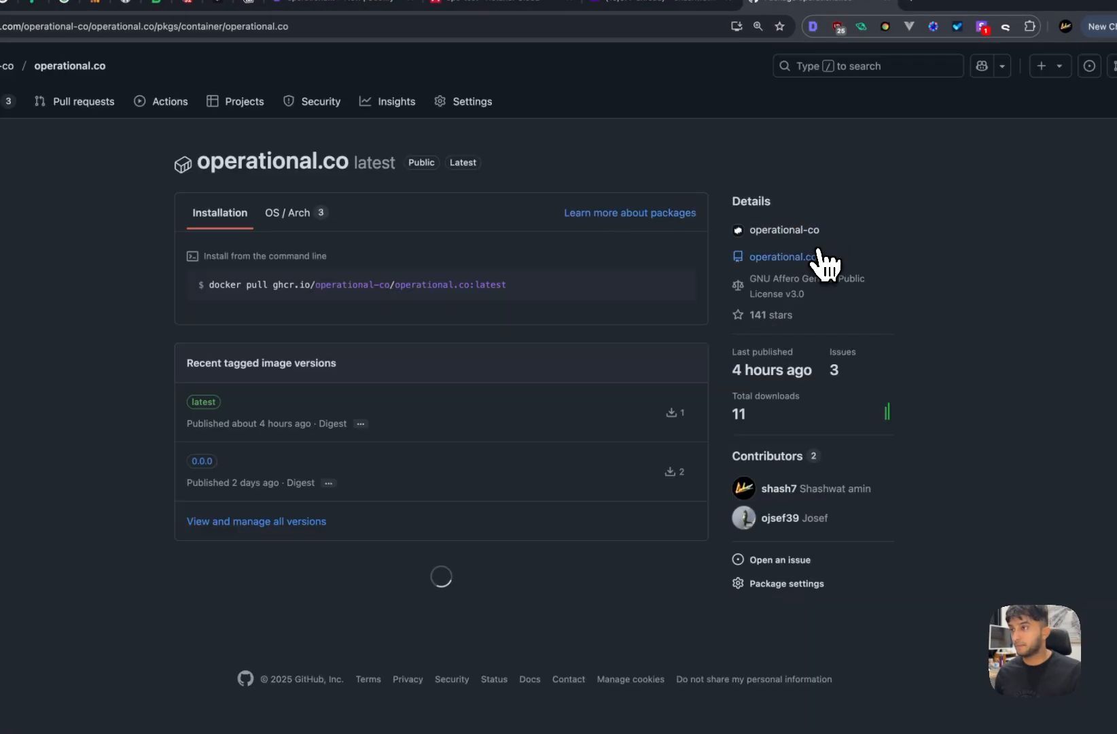
{"action": "left_click_drag", "start_coordinate": [541, 288], "coordinate": [272, 300]}
{"action": "key", "text": "super+c"}
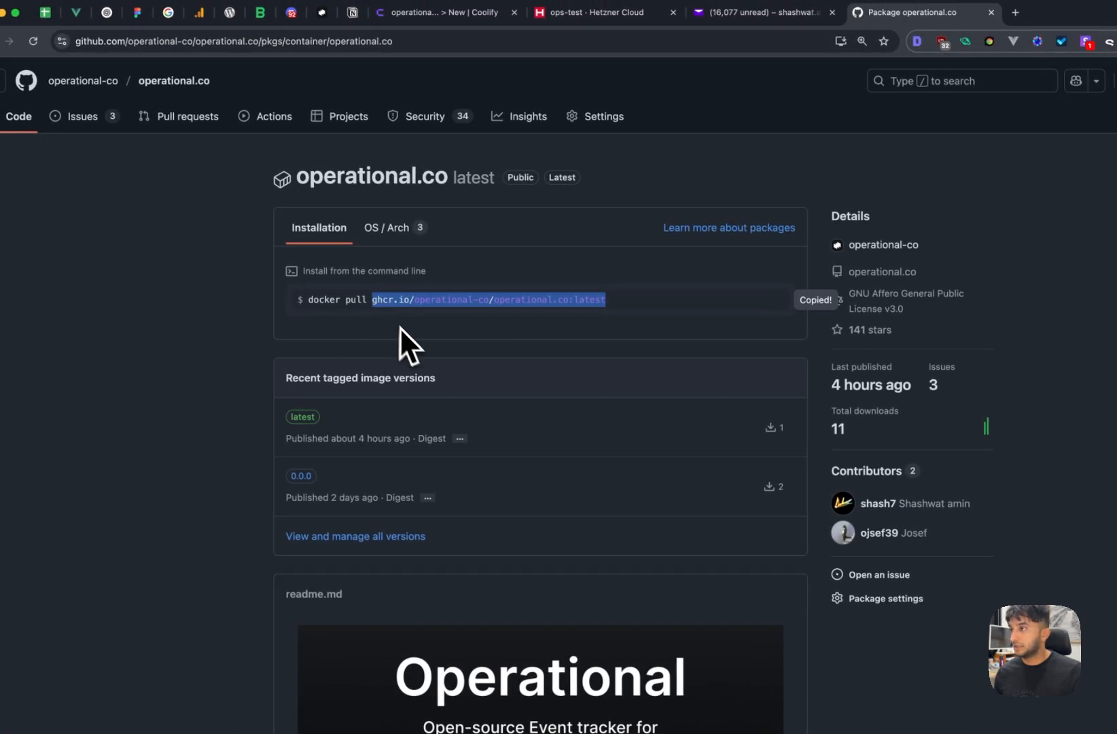
{"action": "left_click", "coordinate": [409, 335]}
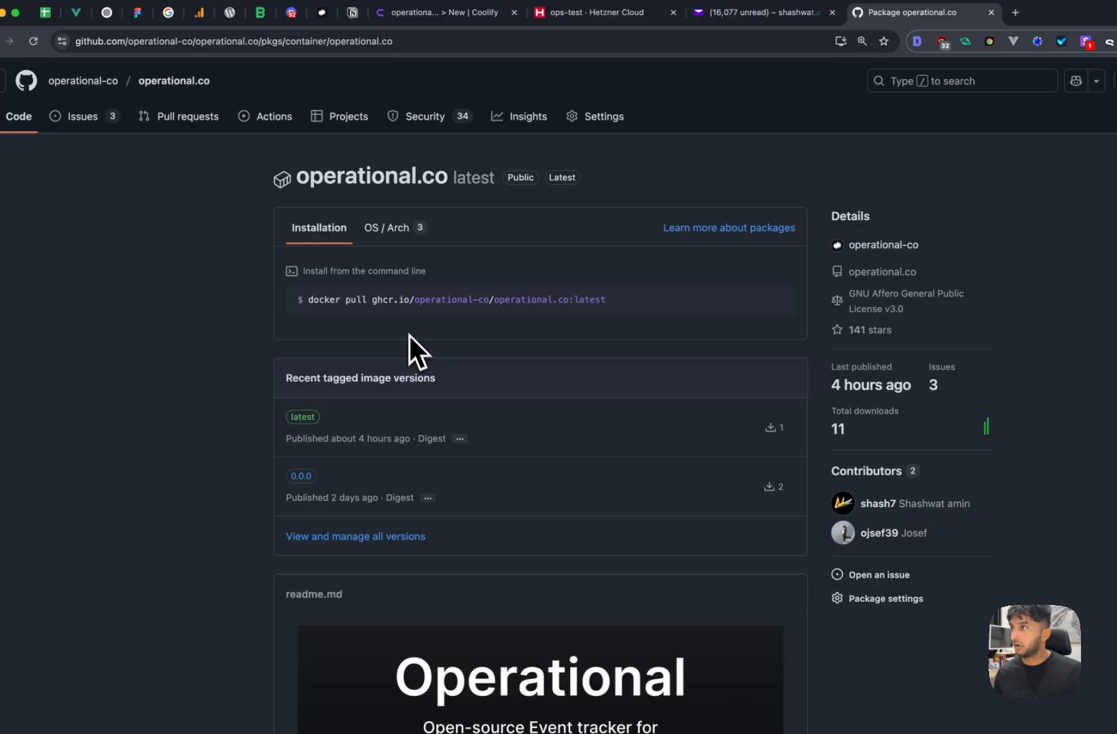
{"action": "left_click", "coordinate": [423, 20]}
- Create an application from Docker image ghcr.io/operational-co/operational.co (tag latest, port 80)
{"action": "left_click", "coordinate": [365, 163]}
{"action": "key", "text": "super+v"}
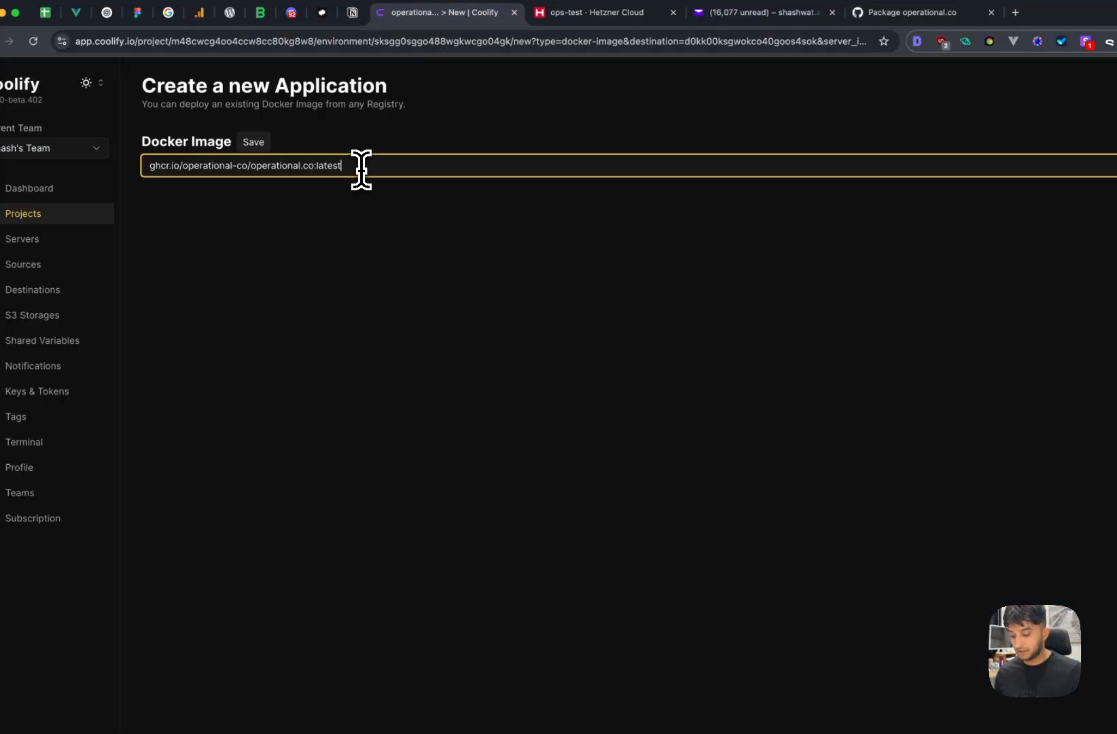
{"action": "key", "text": "Return"}
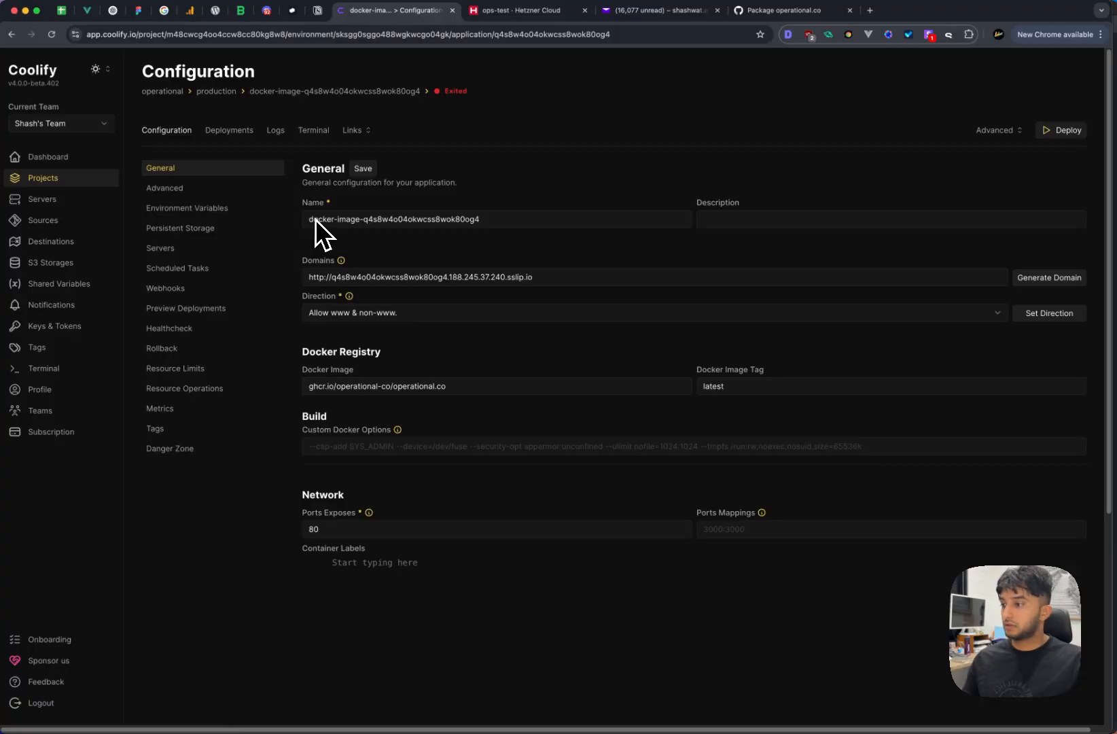
{"action": "scroll", "coordinate": [497, 307], "scroll_direction": "down", "scroll_amount": 3}
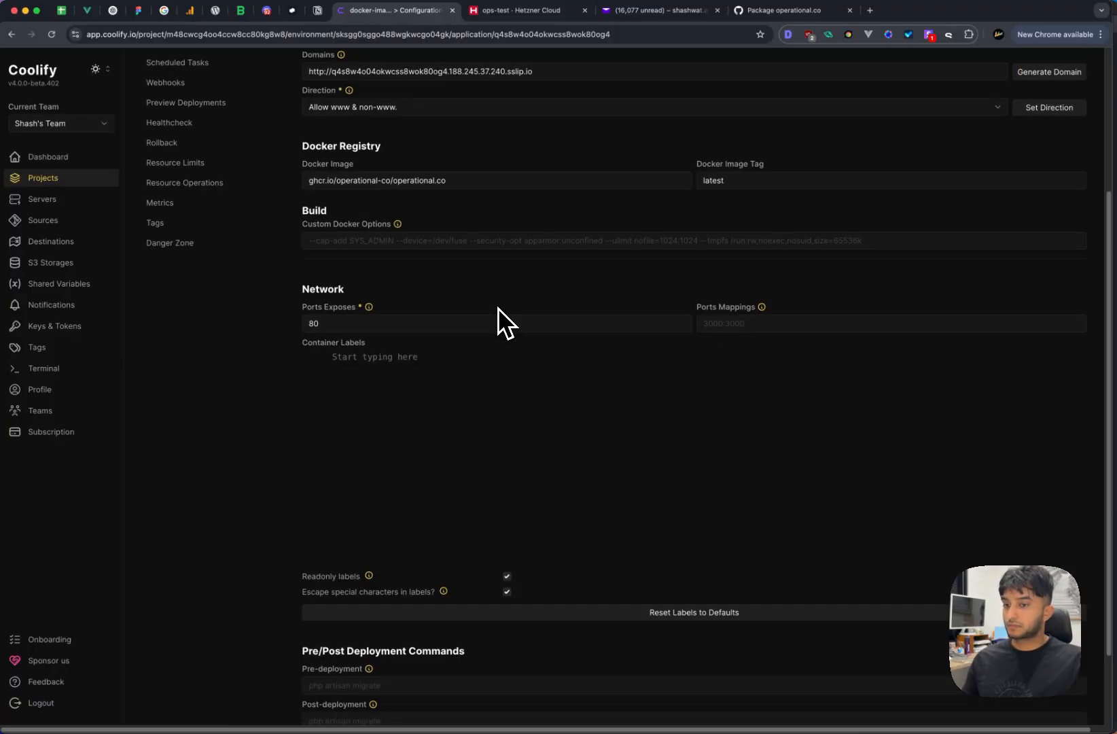
- Add a ✅ check mark before step 5 of the temp page's install list
{"action": "left_click", "coordinate": [317, 10]}
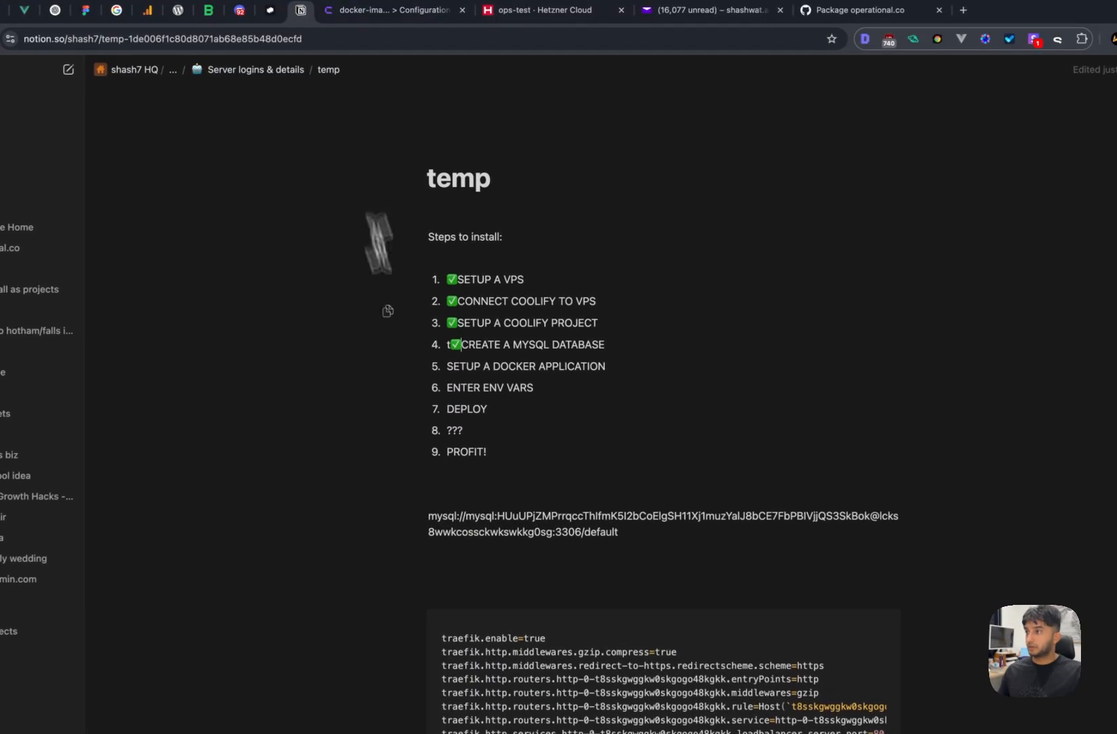
{"action": "left_click", "coordinate": [448, 365]}
{"action": "key", "text": "ctrl+super+space"}
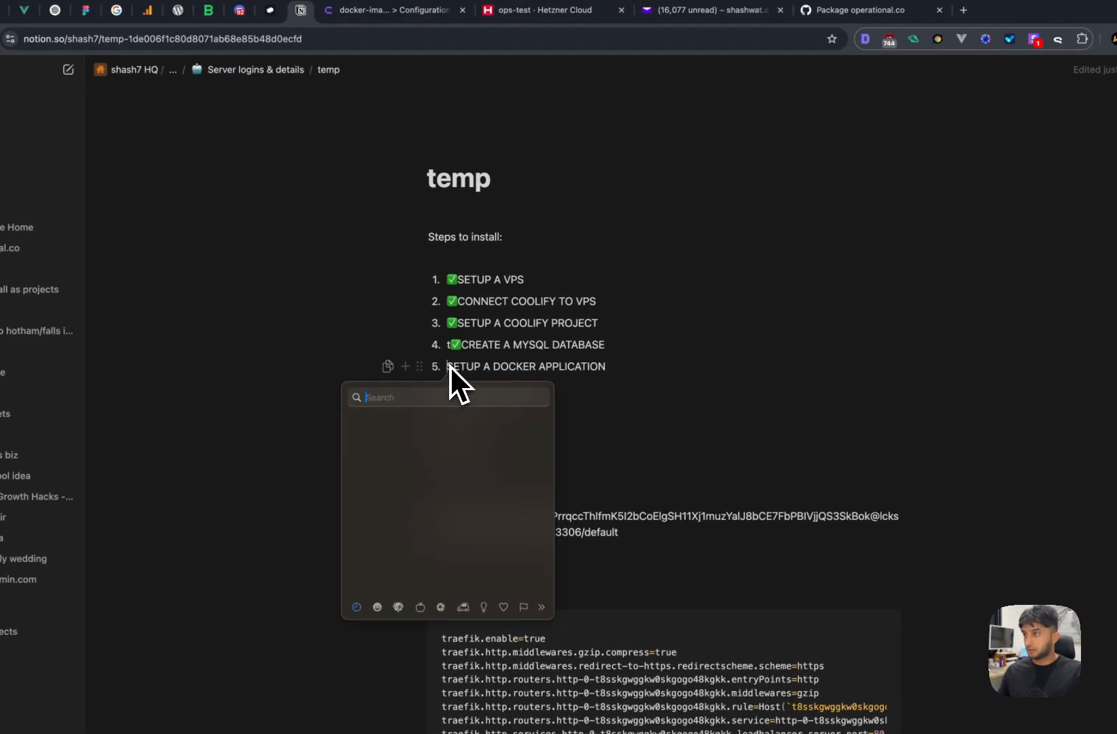
{"action": "type", "text": "tic"}
{"action": "key", "text": "Down"}
{"action": "key", "text": "Return"}
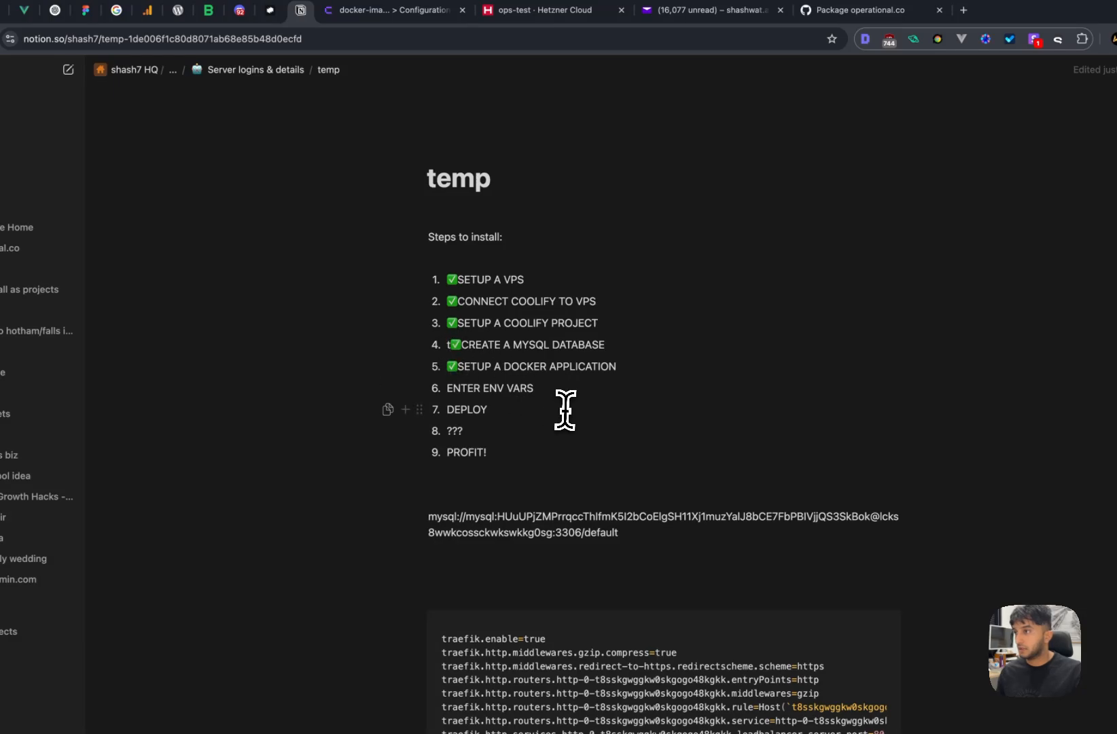
- Delete the stray letter before step 4's check mark
{"action": "key", "text": "BackSpace"}
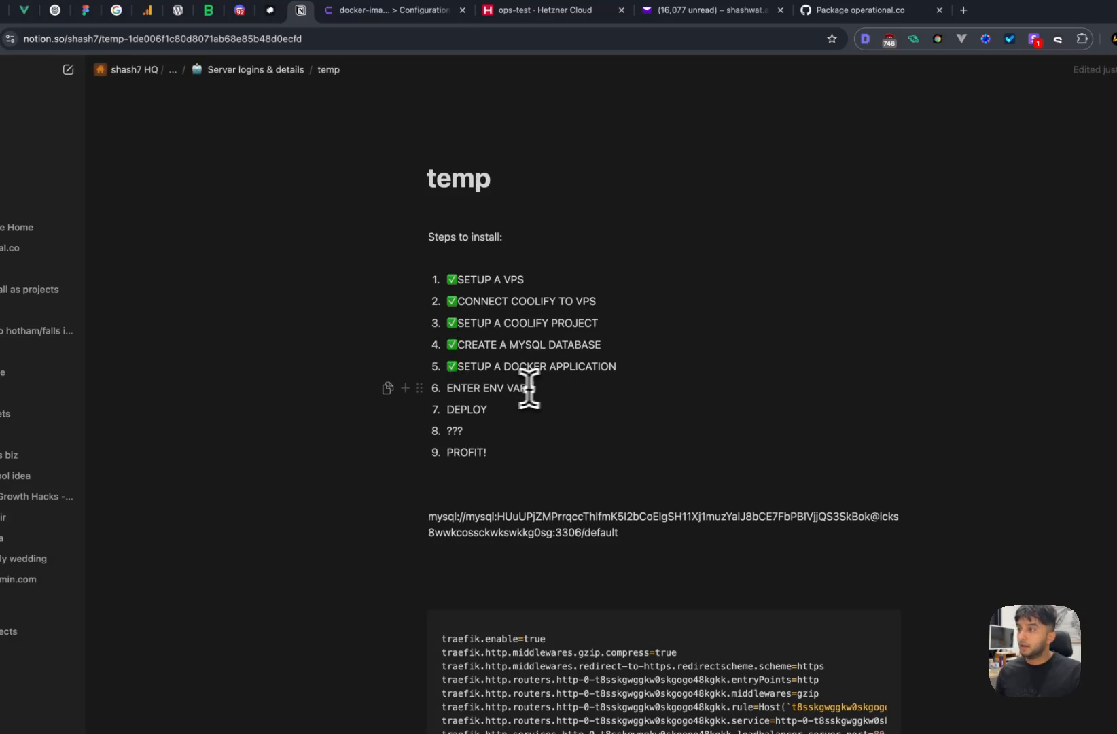
{"action": "left_click_drag", "start_coordinate": [443, 387], "coordinate": [578, 387]}
{"action": "left_click", "coordinate": [559, 387]}
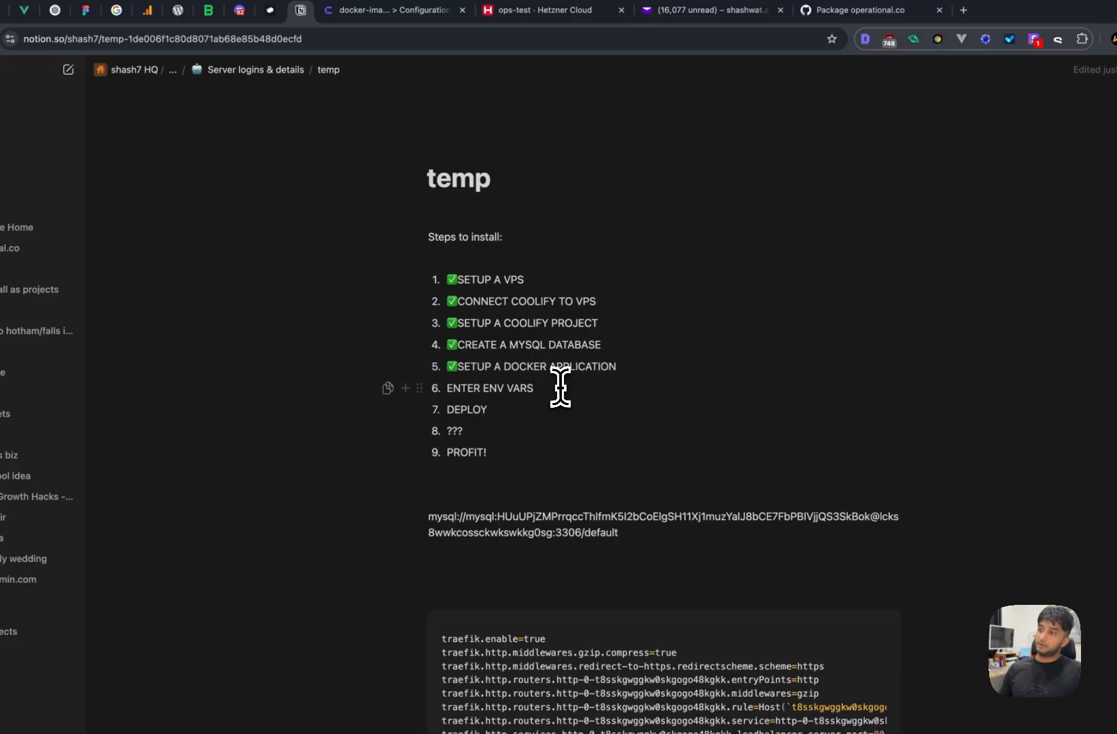
- Try adding port 433 to Ports Exposes, then revert it to just 80
{"action": "left_click", "coordinate": [390, 14]}
{"action": "scroll", "coordinate": [469, 360], "scroll_direction": "up", "scroll_amount": 4}
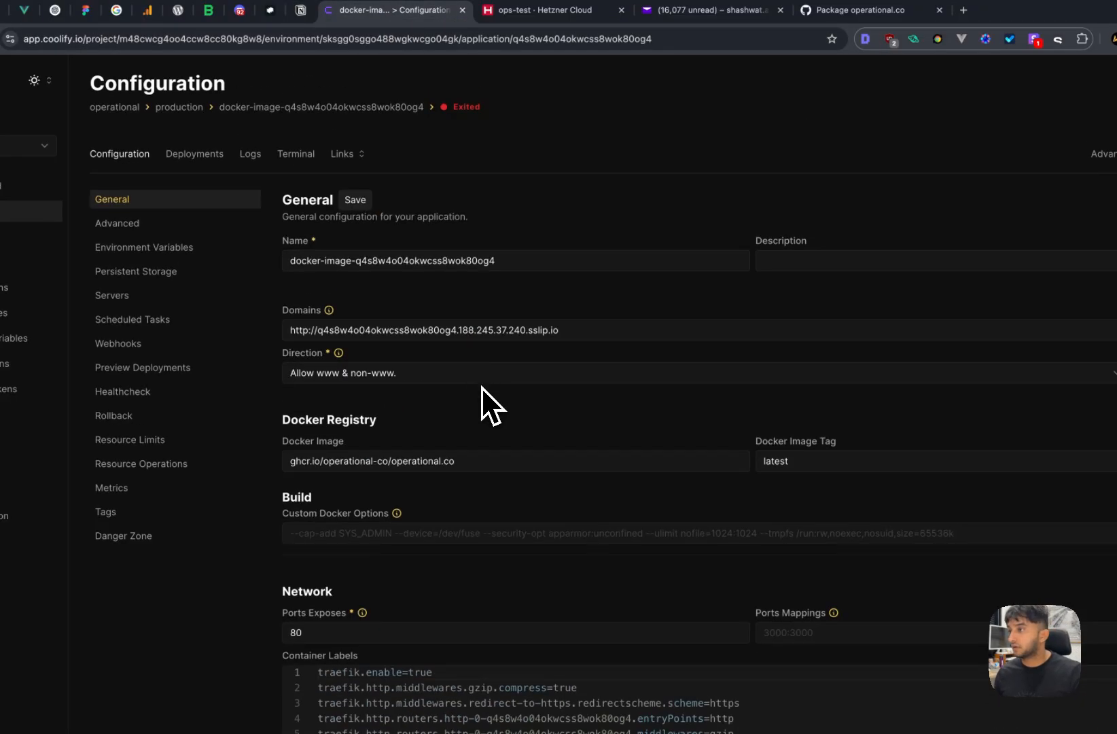
{"action": "scroll", "coordinate": [494, 402], "scroll_direction": "down", "scroll_amount": 4}
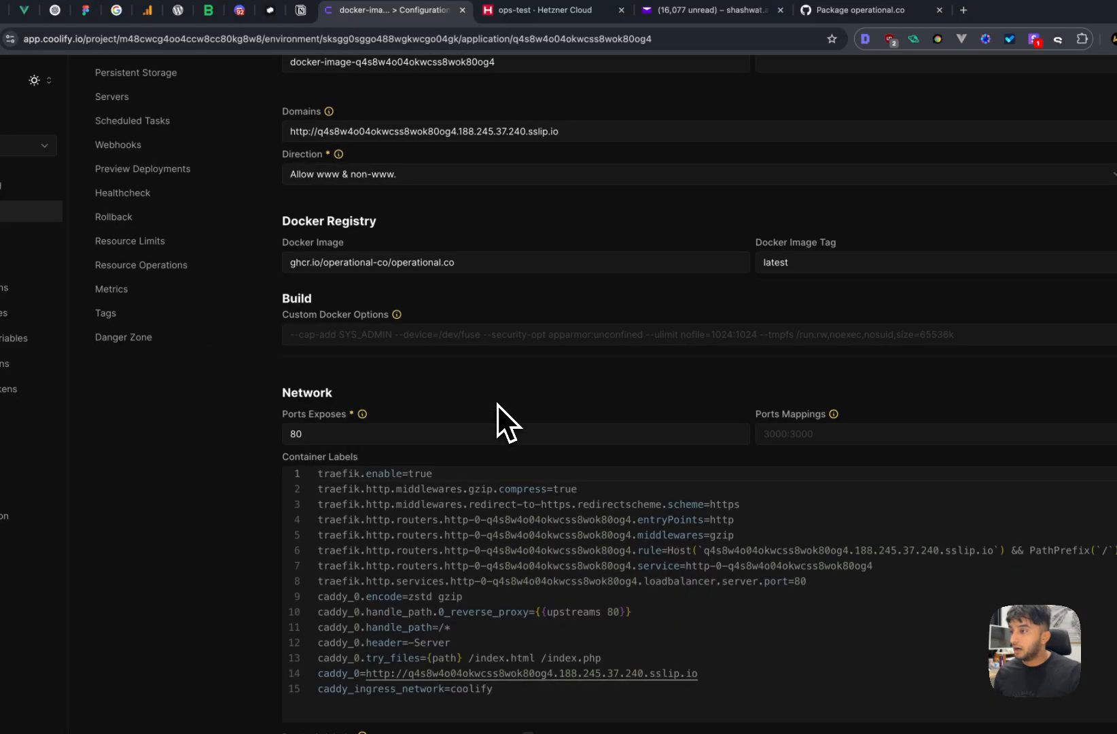
{"action": "scroll", "coordinate": [498, 404], "scroll_direction": "up", "scroll_amount": 1}
{"action": "left_click", "coordinate": [491, 435]}
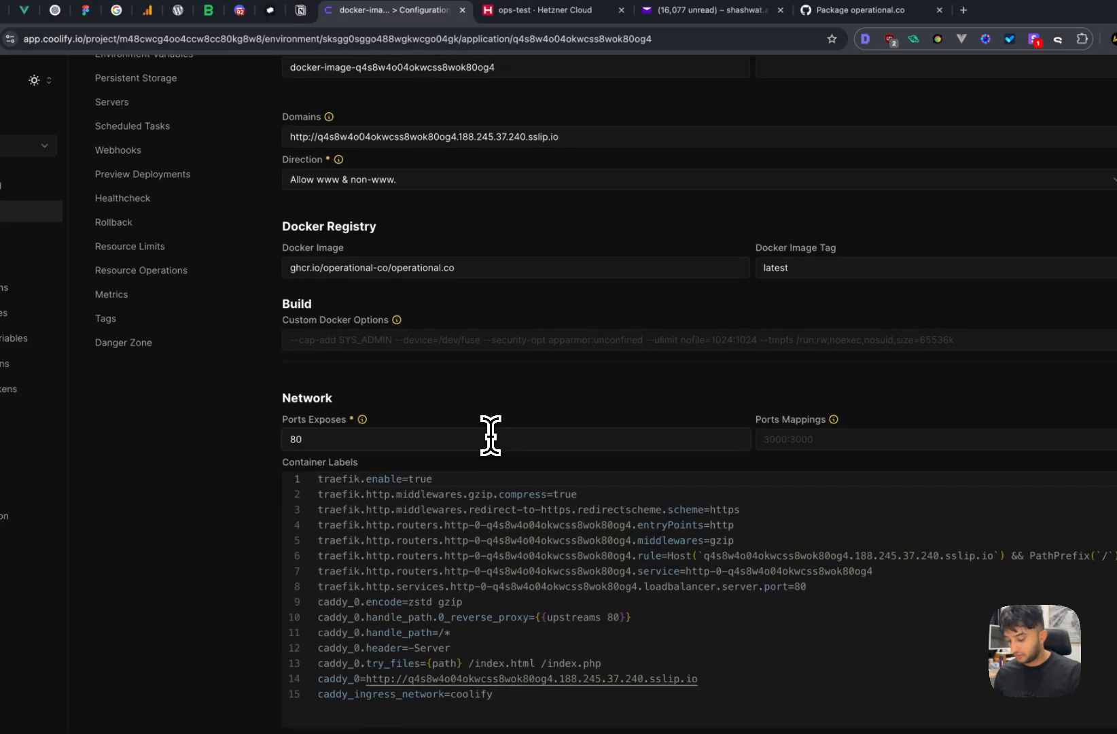
{"action": "type", "text": ",4"}
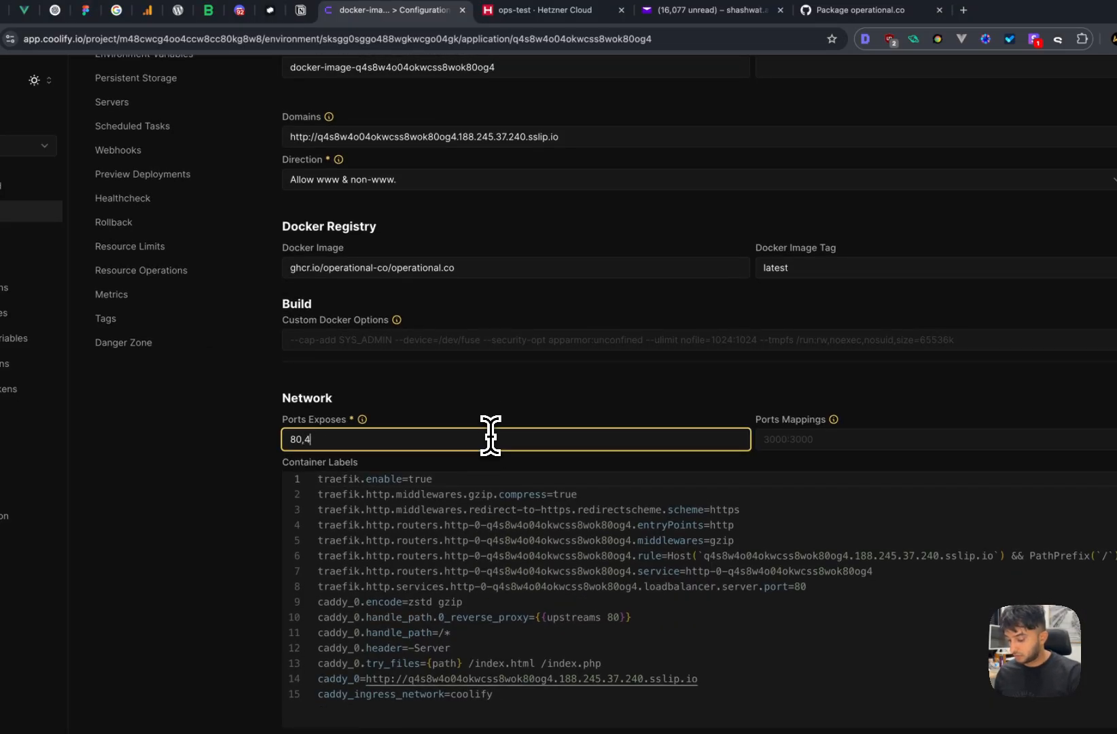
{"action": "type", "text": "337"}
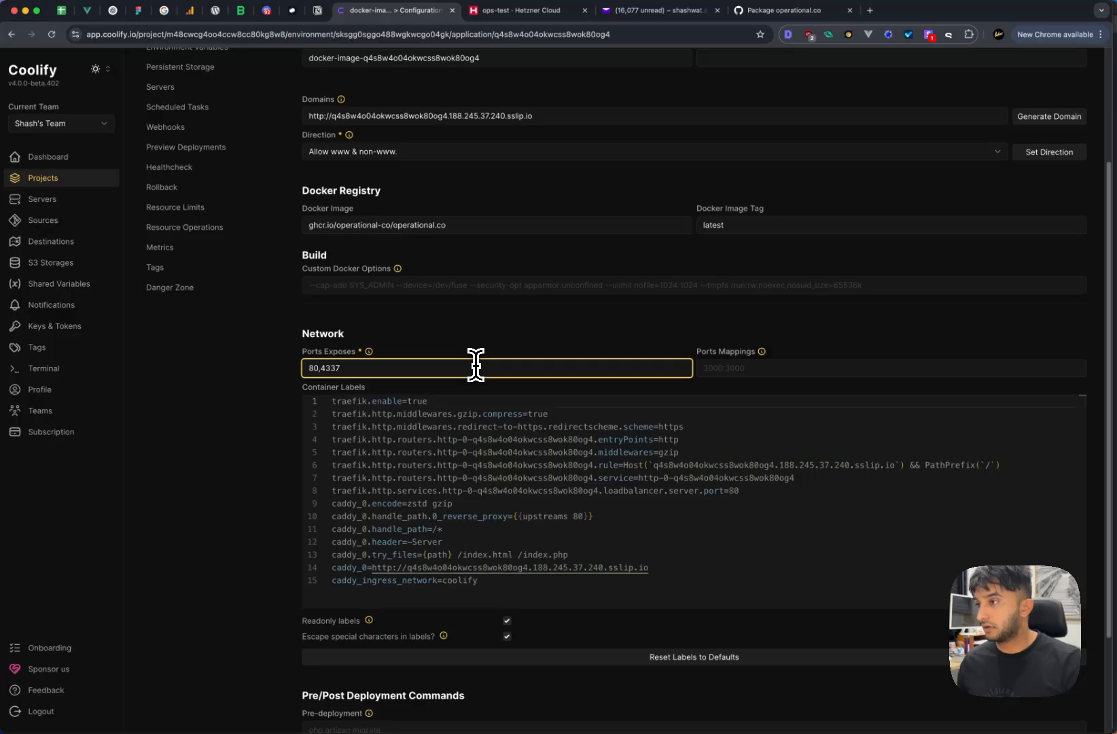
{"action": "key", "text": "BackSpace"}
{"action": "key", "text": "BackSpace"}
{"action": "key", "text": "BackSpace"}
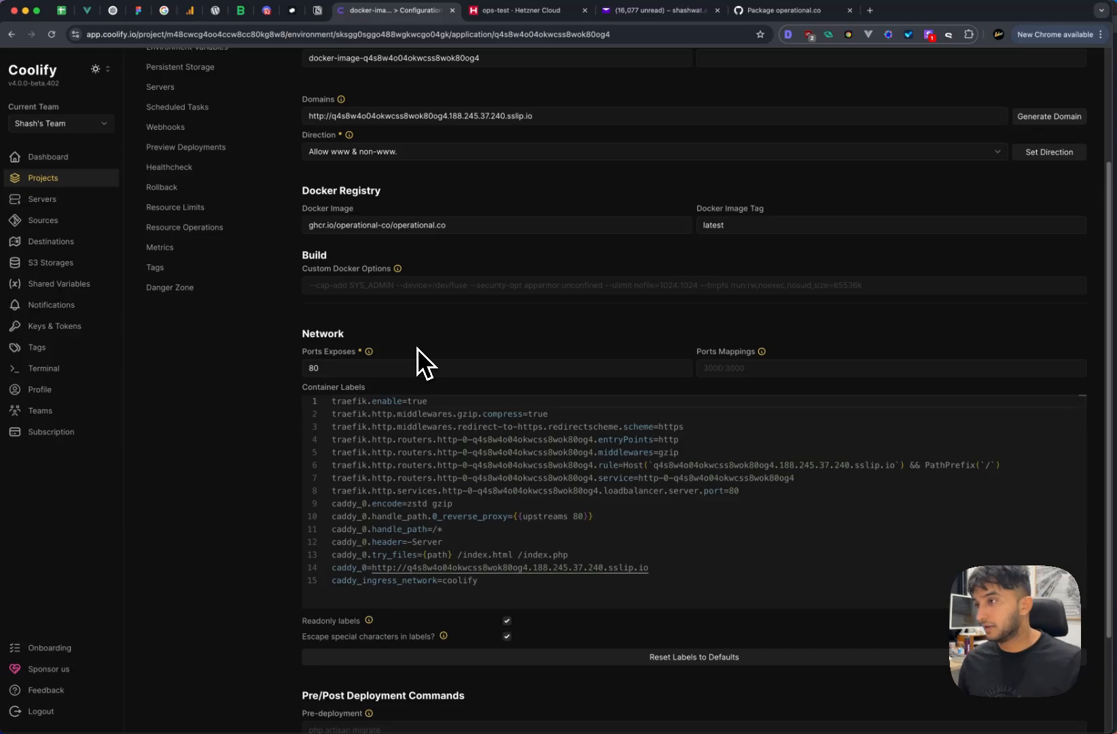
- Copy the application's sslip.io domain URL from the Domains field
{"action": "scroll", "coordinate": [412, 347], "scroll_direction": "up", "scroll_amount": 1}
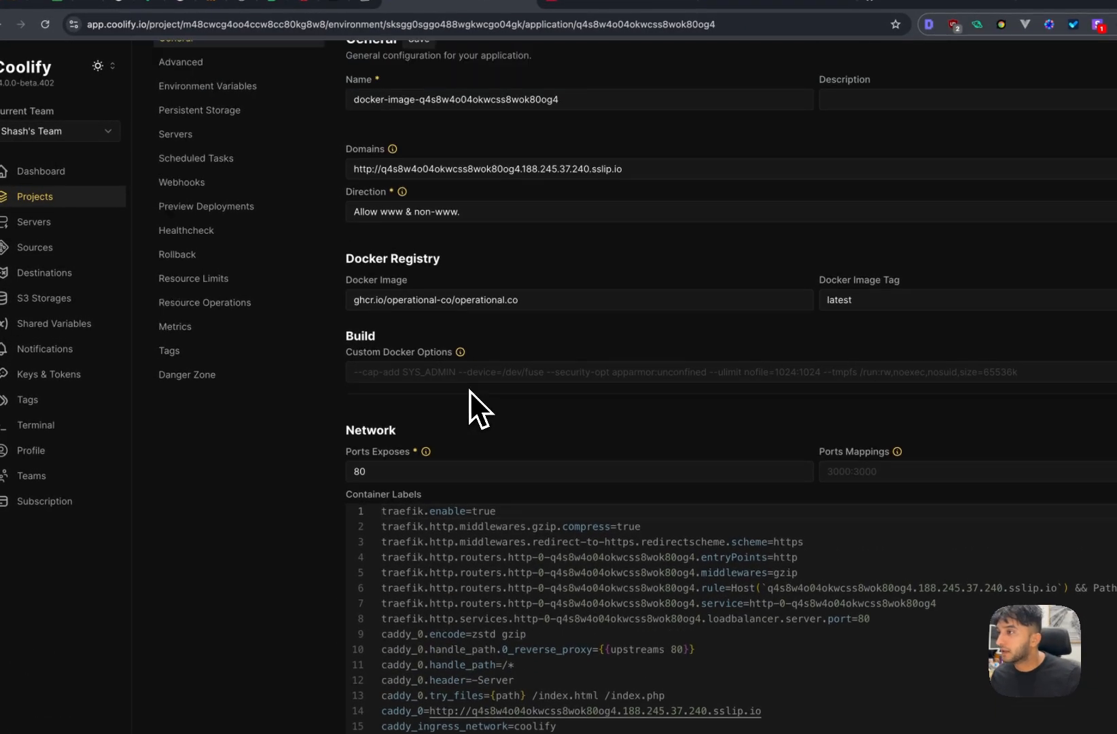
{"action": "scroll", "coordinate": [469, 390], "scroll_direction": "up", "scroll_amount": 2}
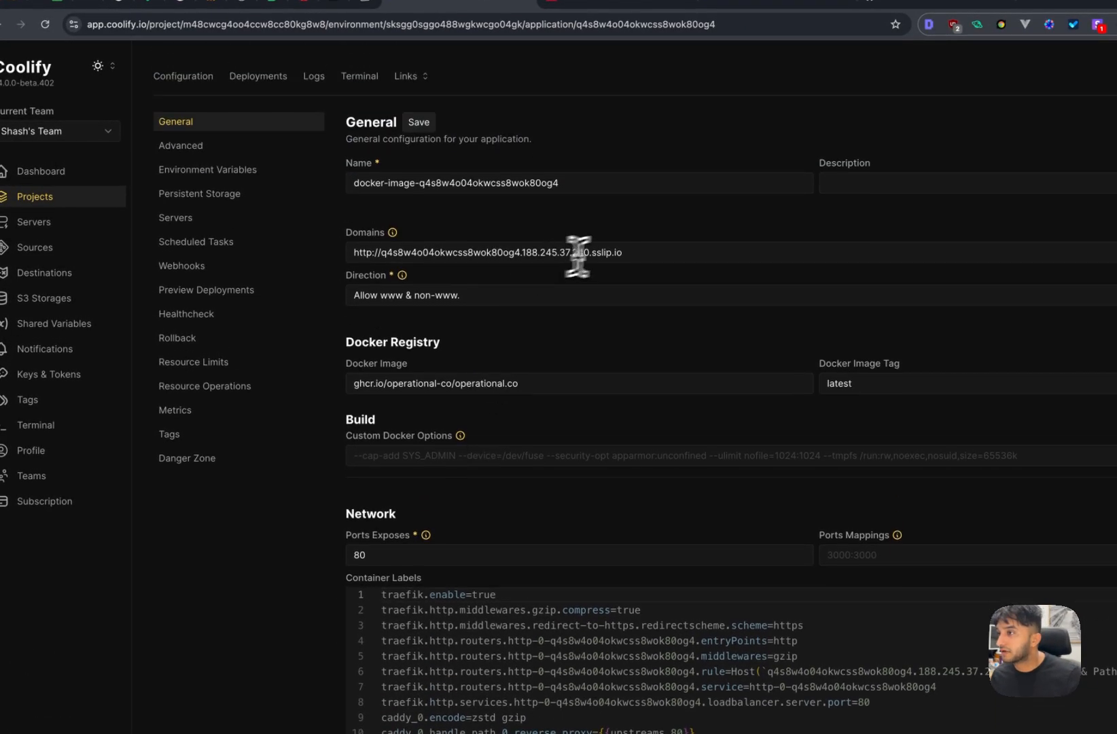
{"action": "left_click_drag", "start_coordinate": [643, 251], "coordinate": [352, 253]}
{"action": "key", "text": "super+c"}
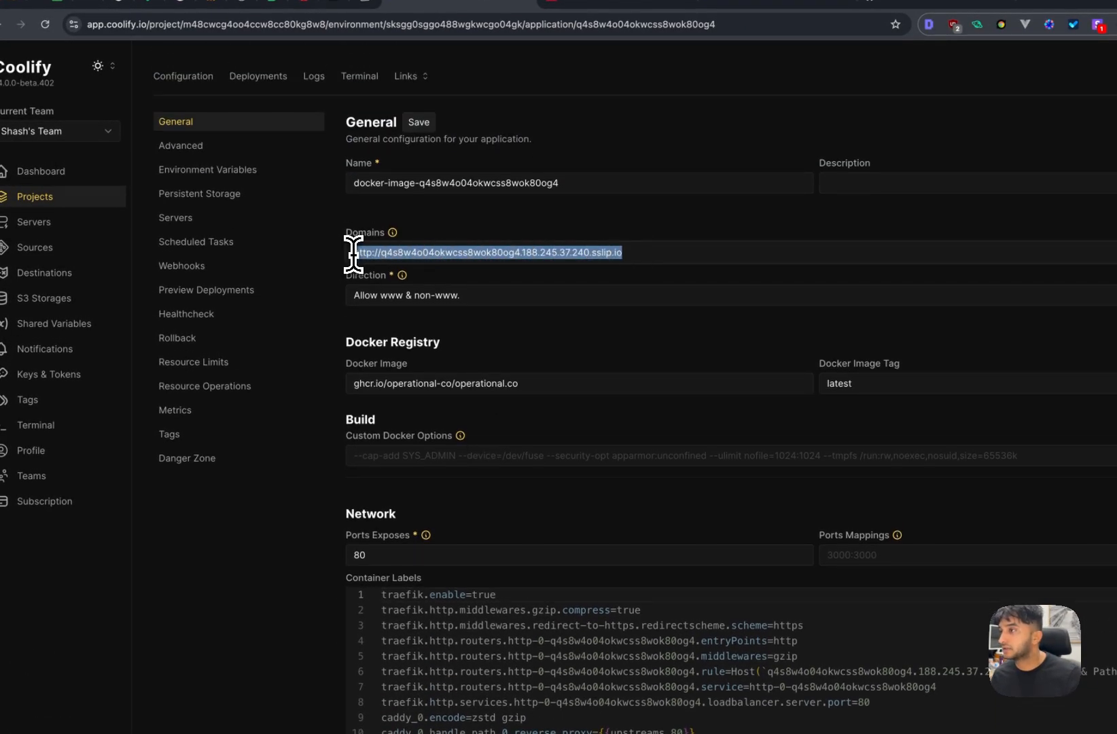
{"action": "left_click", "coordinate": [424, 273]}
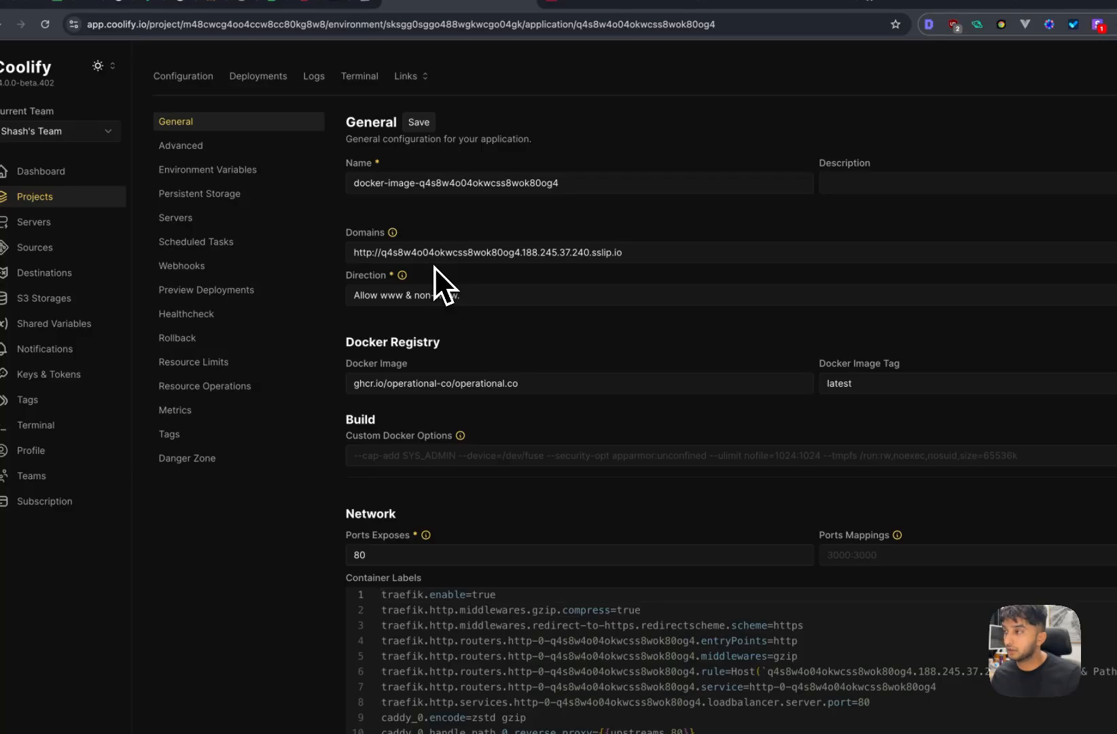
- Add and save an APP_URL environment variable holding the copied sslip.io domain
{"action": "left_click", "coordinate": [211, 170]}
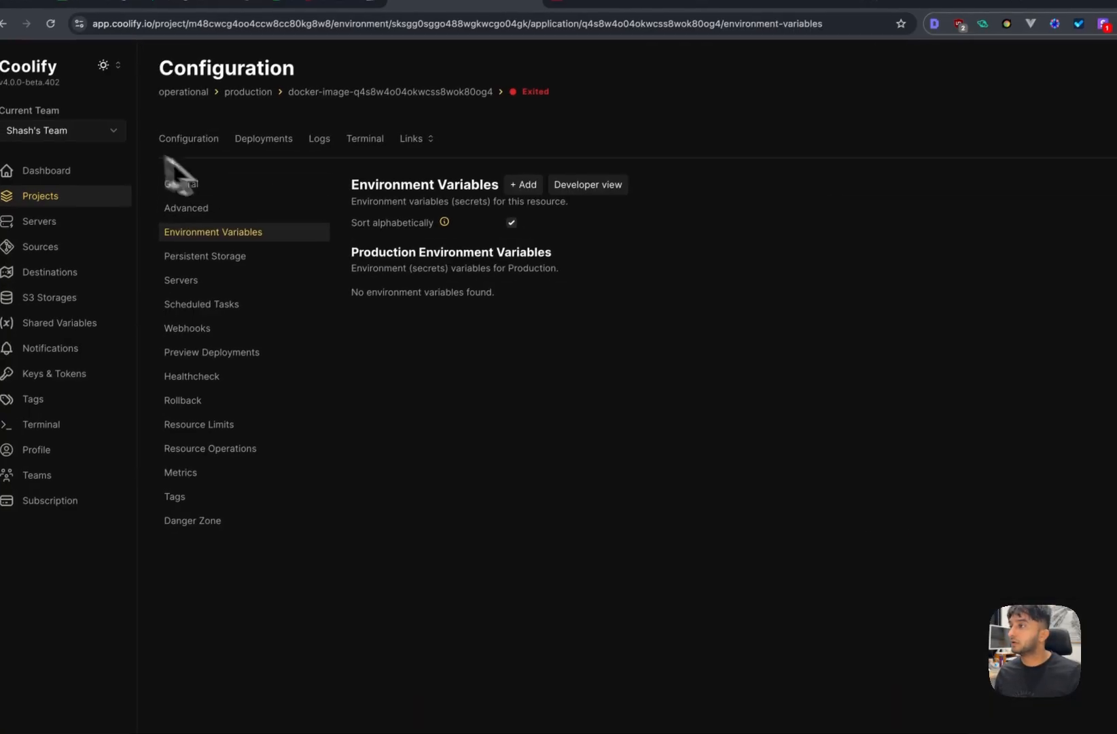
{"action": "left_click", "coordinate": [534, 184]}
{"action": "left_click", "coordinate": [553, 398]}
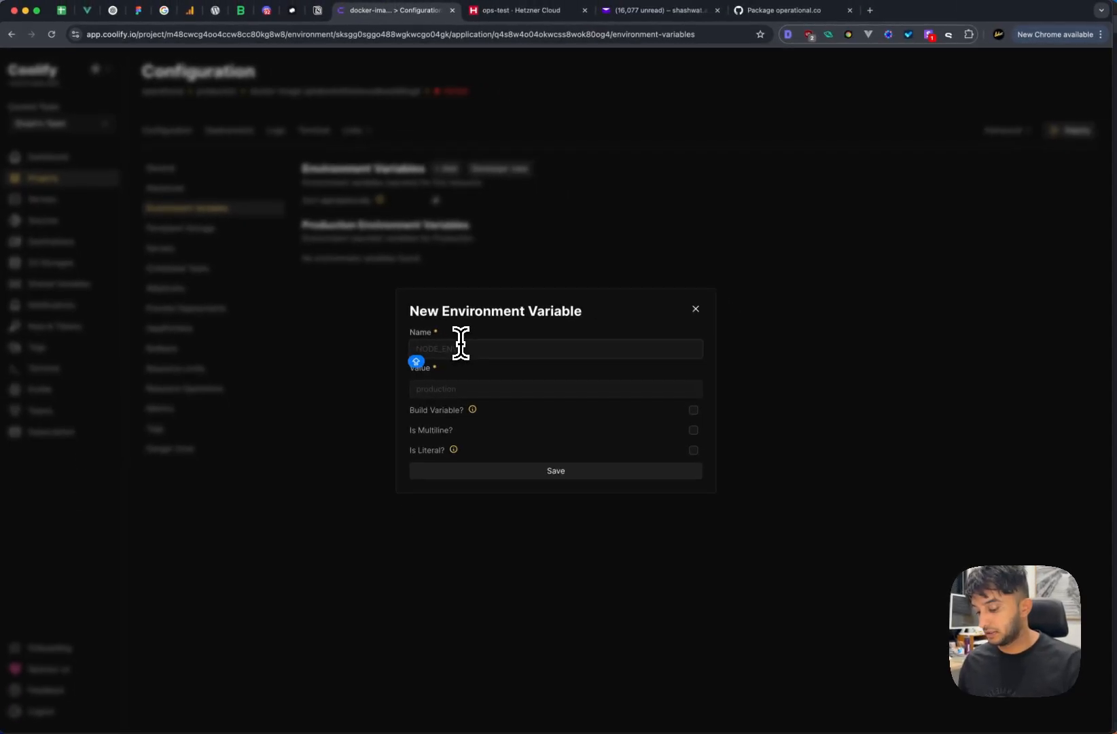
{"action": "left_click", "coordinate": [460, 346]}
{"action": "type", "text": "AP"}
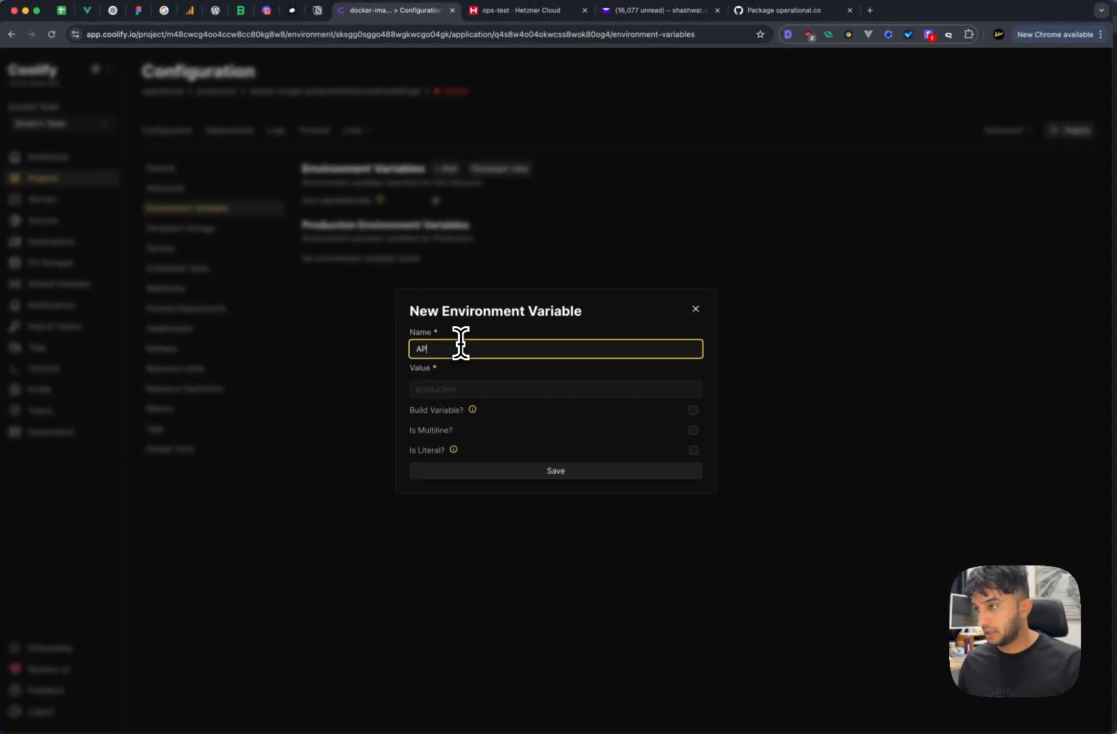
{"action": "type", "text": "P_URL"}
{"action": "key", "text": "Tab"}
{"action": "key", "text": "super+v"}
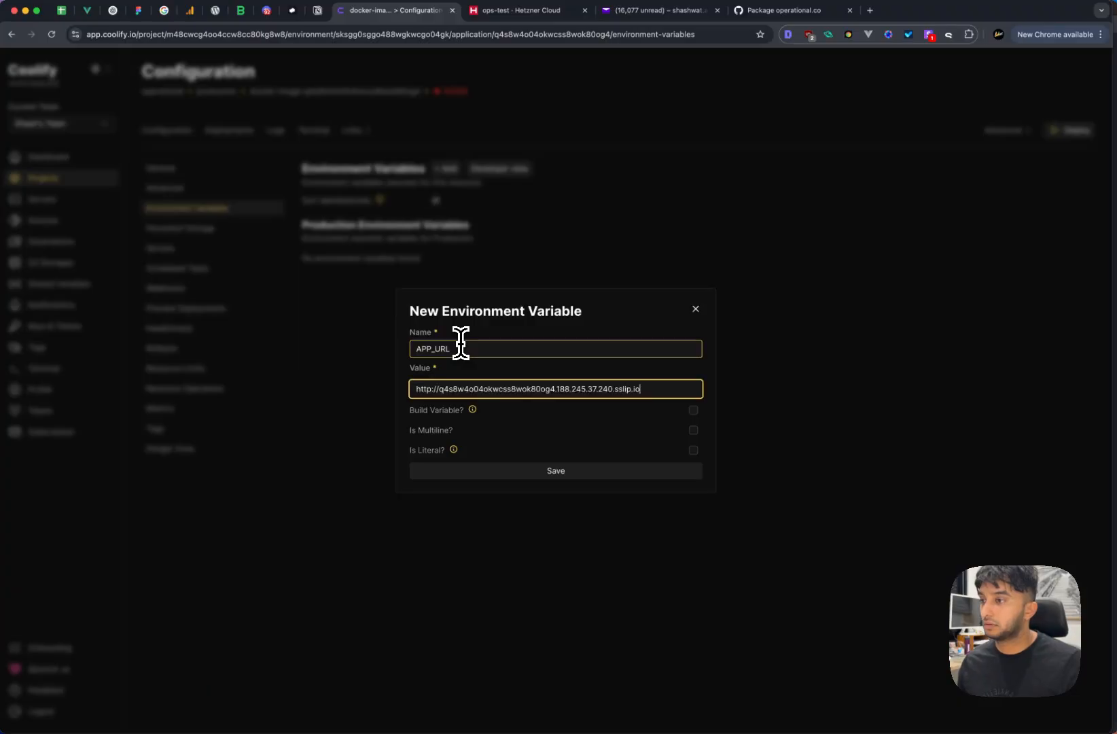
{"action": "left_click", "coordinate": [497, 469]}
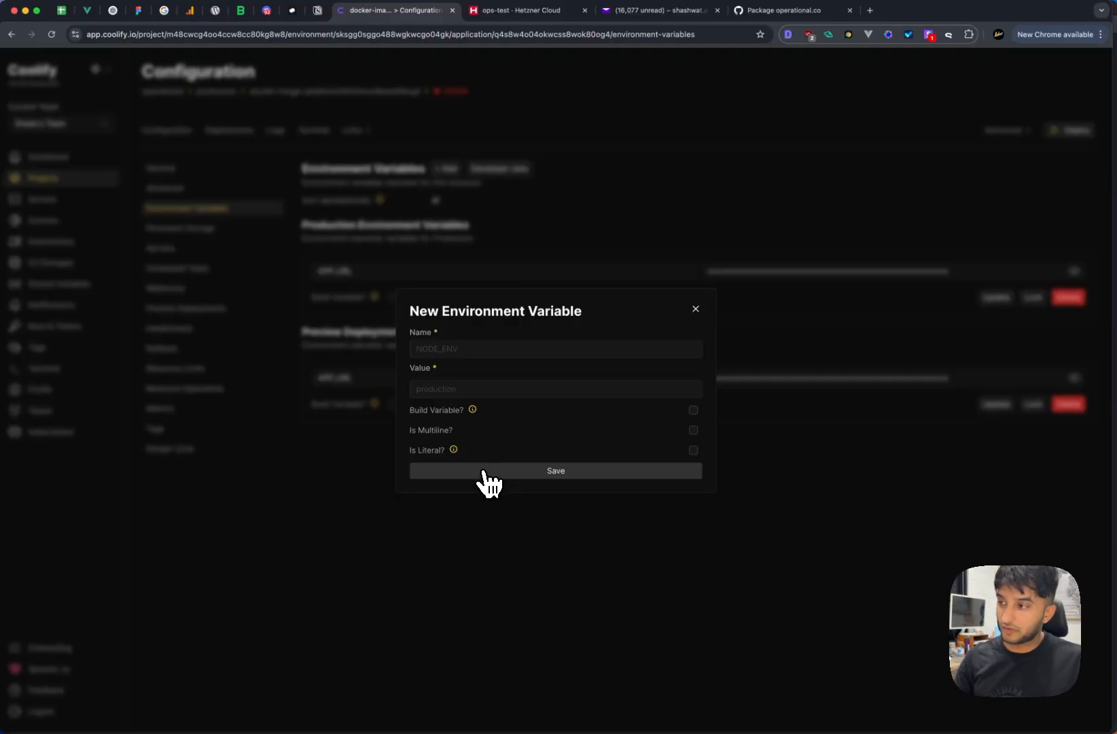
{"action": "left_click", "coordinate": [696, 309]}
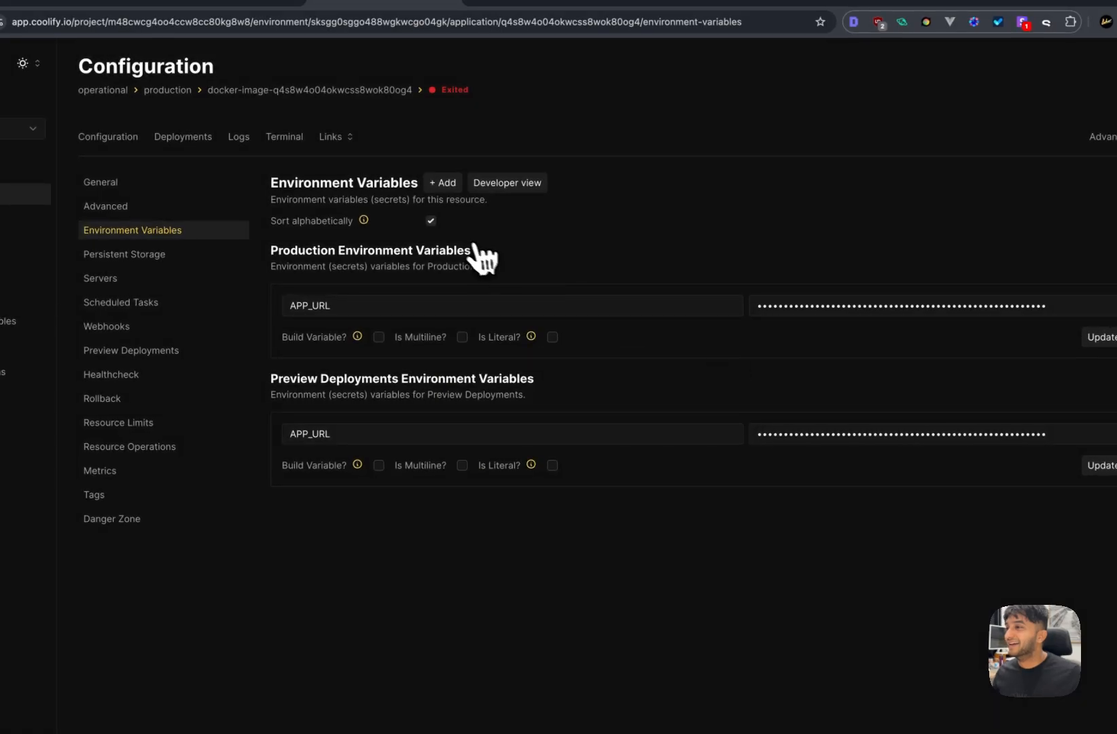
- Start a DATABASE_URL variable and copy the MySQL connection string from Notion
{"action": "left_click", "coordinate": [444, 183]}
{"action": "left_click", "coordinate": [519, 399]}
{"action": "type", "text": "DATABASE_URL"}
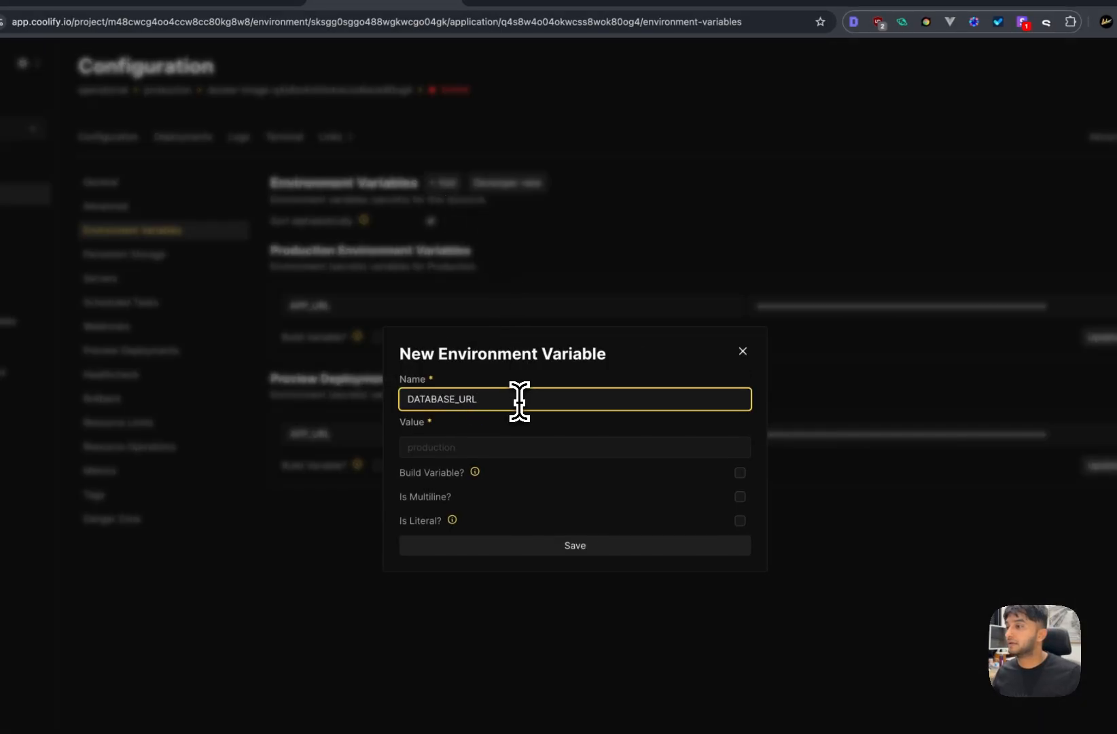
{"action": "left_click", "coordinate": [302, 4]}
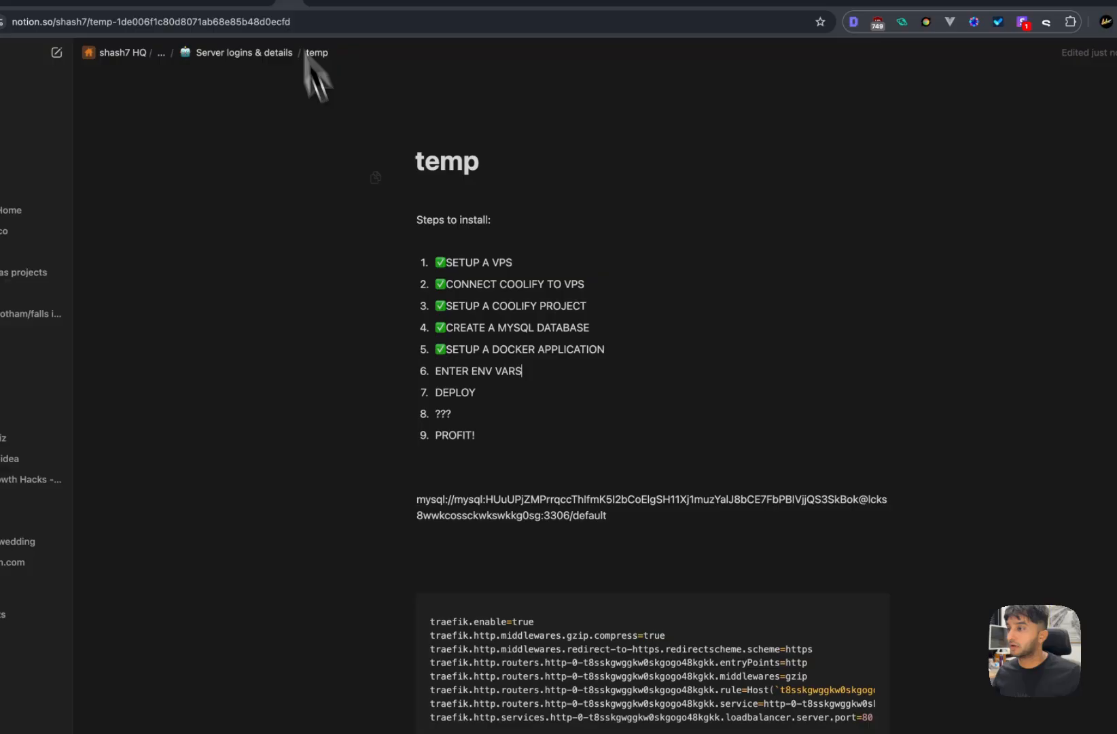
{"action": "triple_click", "coordinate": [581, 488]}
- Save DATABASE_URL with the pasted MySQL connection string as its value
{"action": "left_click", "coordinate": [407, 4]}
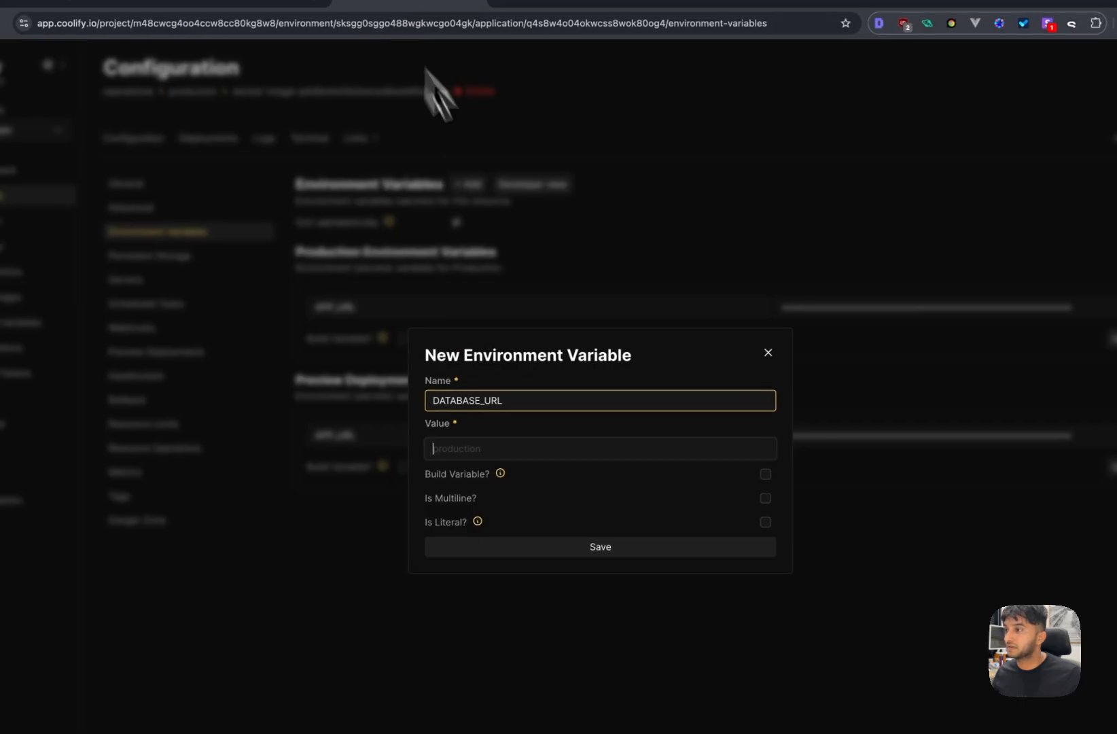
{"action": "left_click", "coordinate": [482, 455]}
{"action": "key", "text": "ctrl+v"}
{"action": "left_click", "coordinate": [549, 547]}
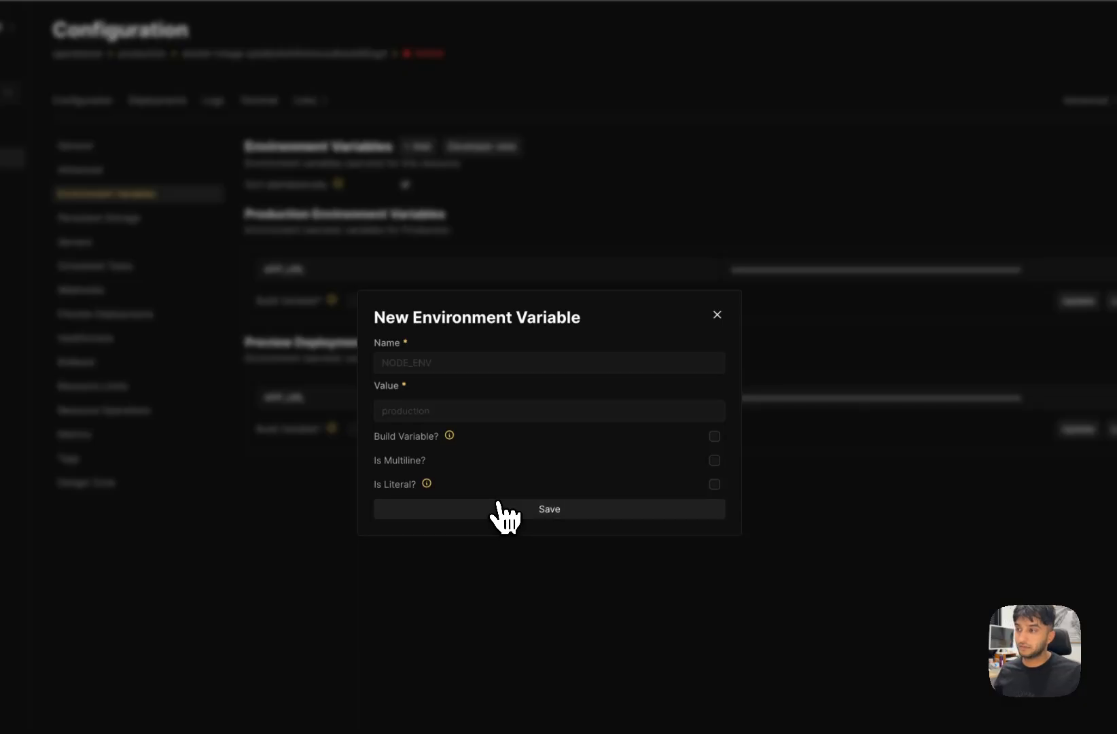
{"action": "left_click", "coordinate": [714, 314]}
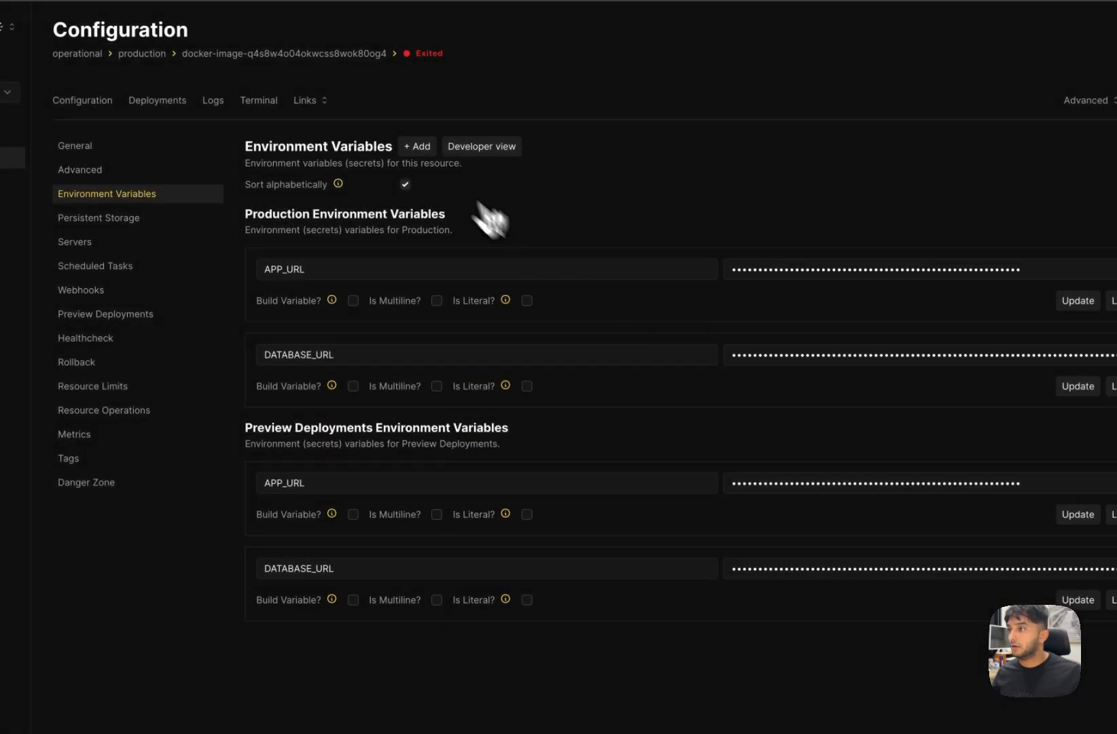
- Add a PORT environment variable with value 2000 and save it
{"action": "left_click", "coordinate": [417, 146]}
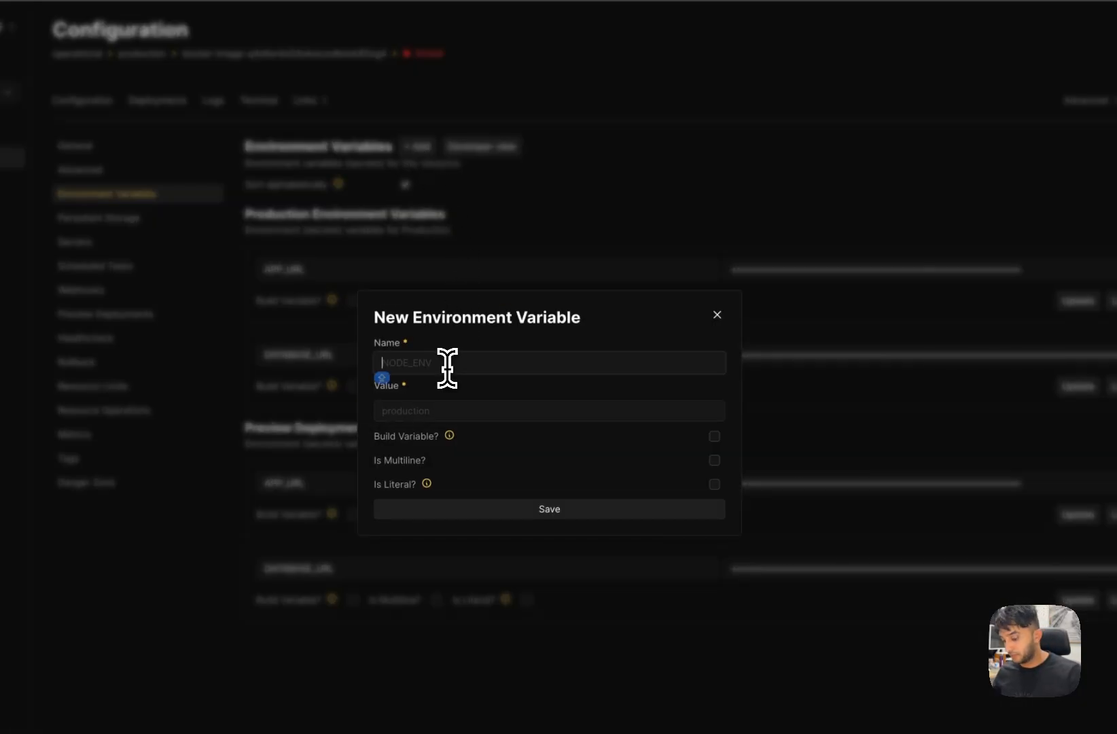
{"action": "type", "text": "PORT"}
{"action": "key", "text": "Tab"}
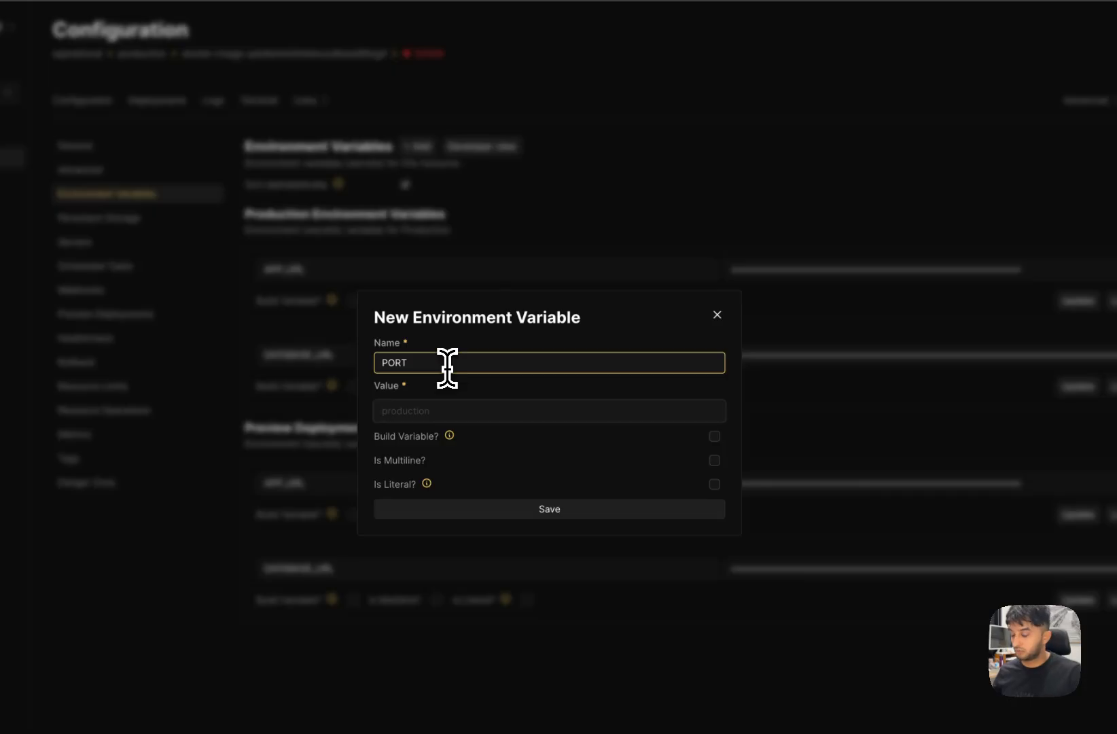
{"action": "type", "text": "2000"}
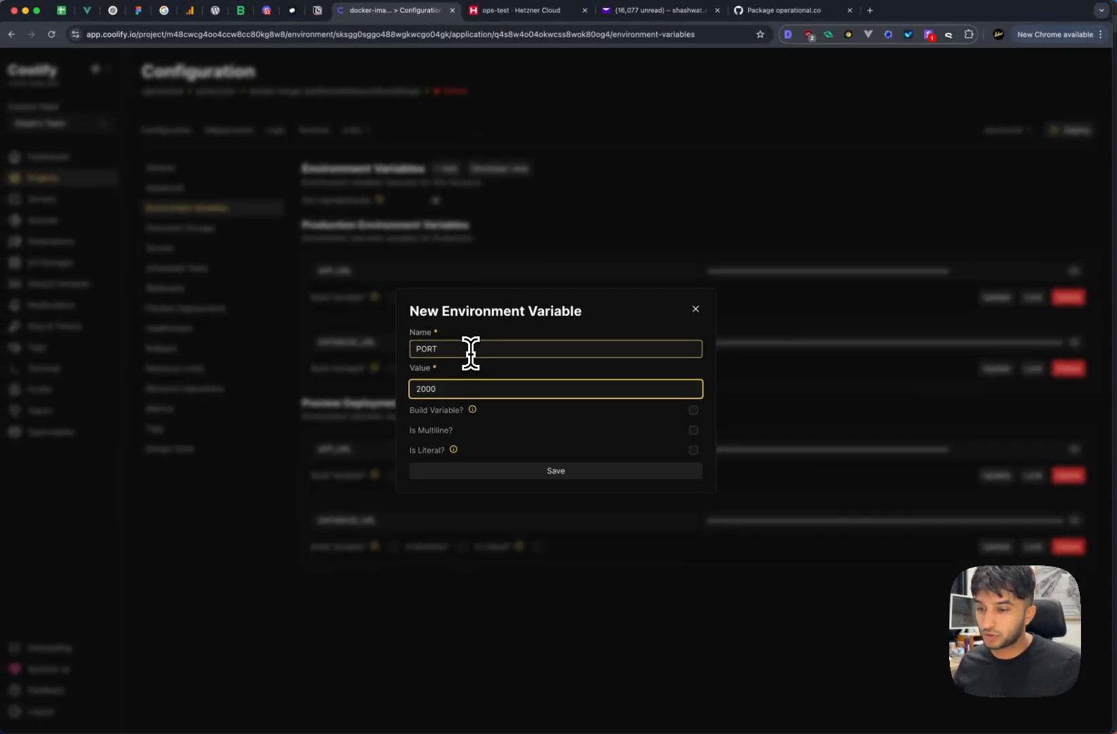
{"action": "left_click", "coordinate": [478, 472]}
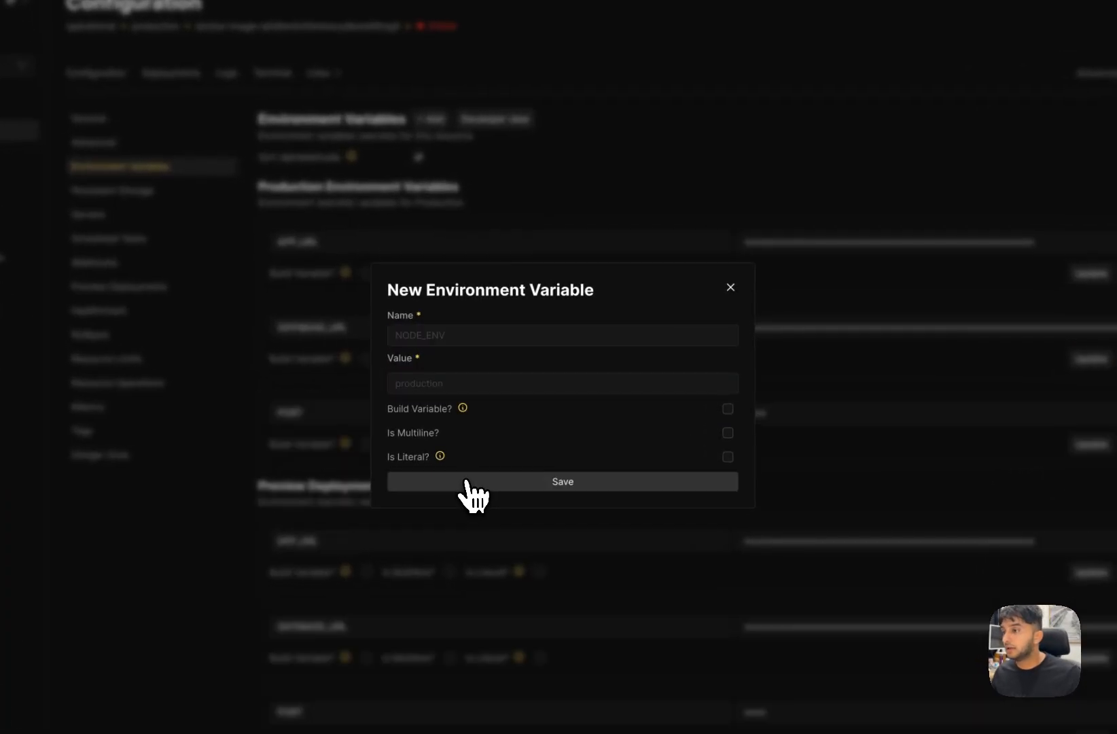
{"action": "left_click", "coordinate": [731, 288]}
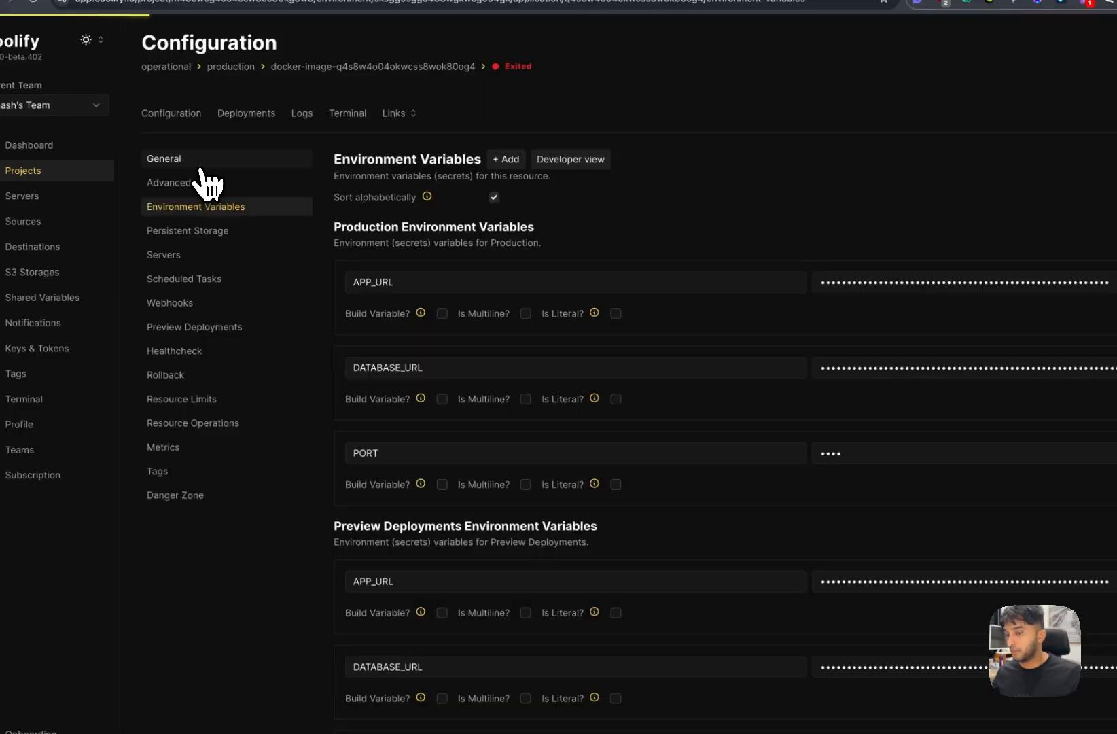
- Uncheck Readonly labels and insert empty lines after line 8 of Container Labels
{"action": "left_click", "coordinate": [201, 166]}
{"action": "scroll", "coordinate": [581, 462], "scroll_direction": "down", "scroll_amount": 1}
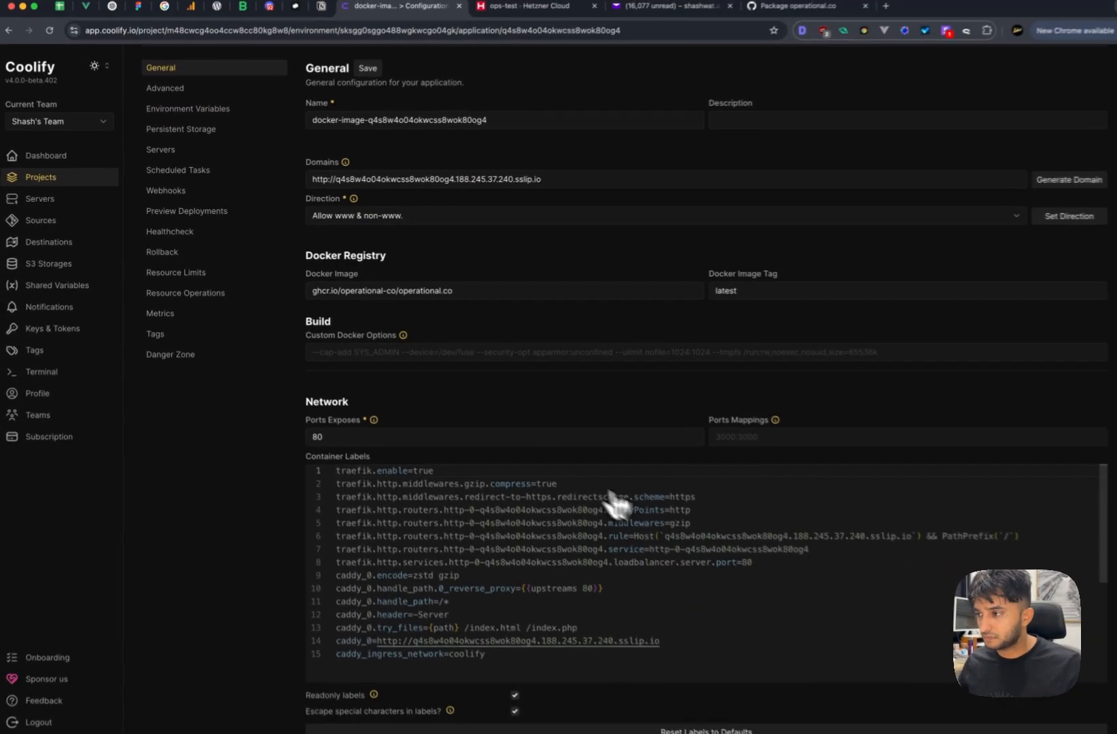
{"action": "scroll", "coordinate": [544, 491], "scroll_direction": "down", "scroll_amount": 5}
{"action": "scroll", "coordinate": [544, 491], "scroll_direction": "up", "scroll_amount": 5}
{"action": "scroll", "coordinate": [239, 462], "scroll_direction": "down", "scroll_amount": 3}
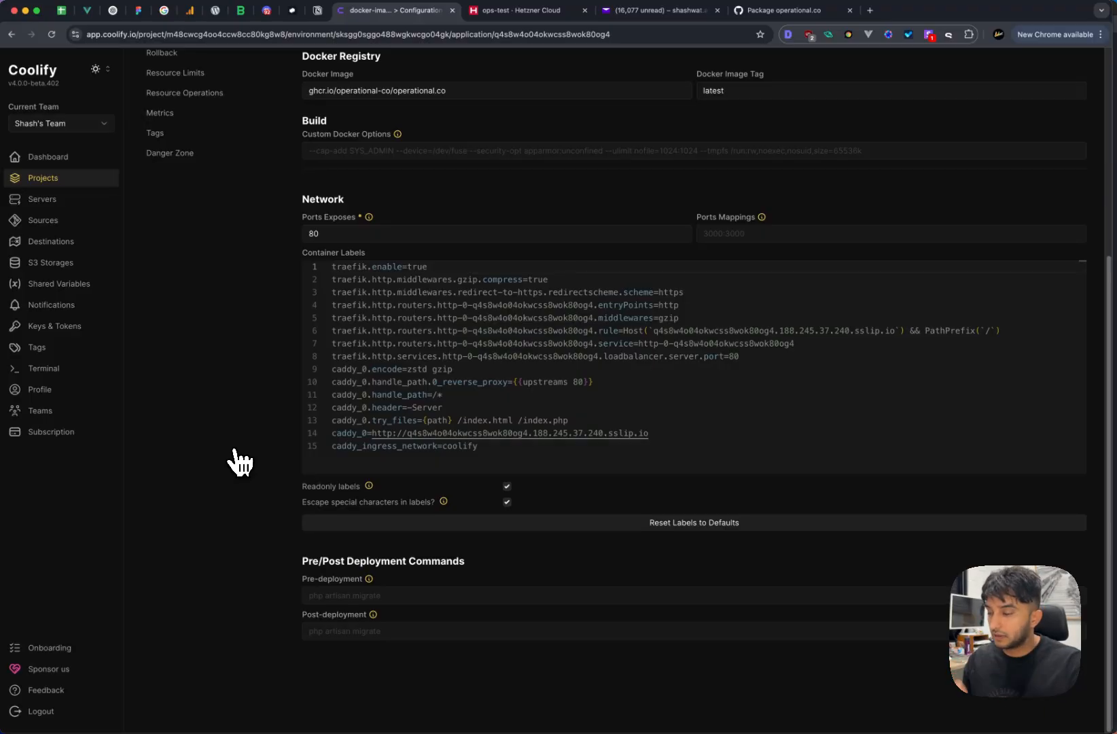
{"action": "left_click", "coordinate": [506, 486]}
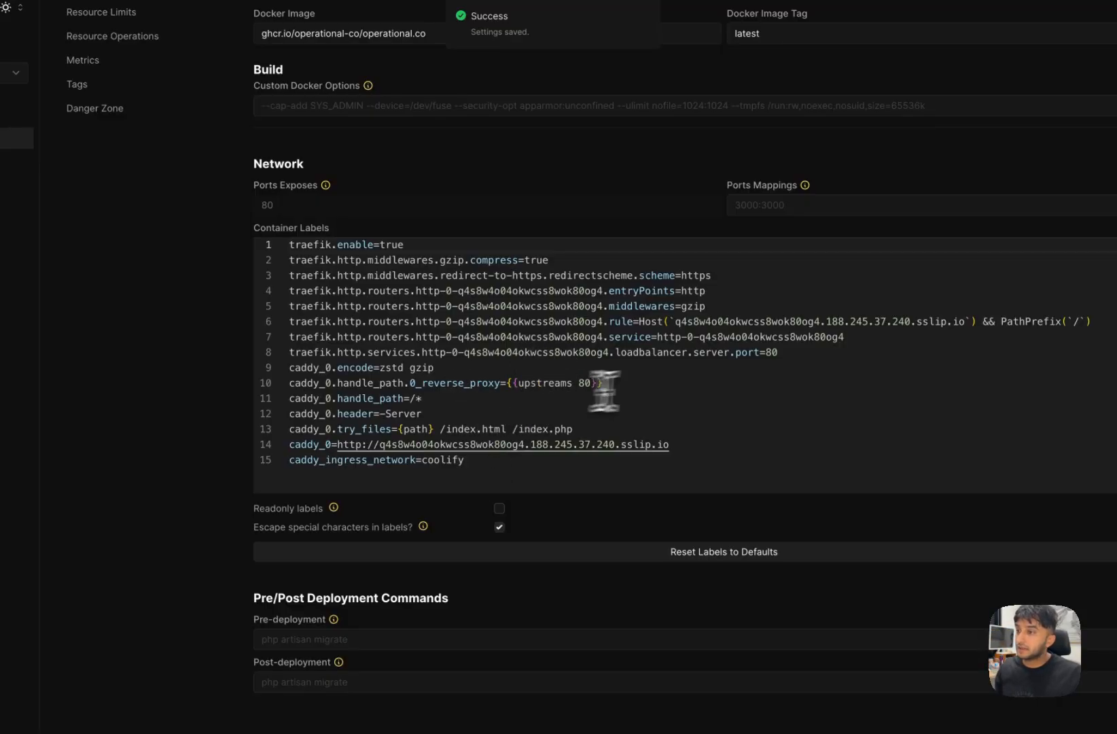
{"action": "left_click", "coordinate": [798, 354]}
{"action": "key", "text": "Return"}
{"action": "key", "text": "Return"}
{"action": "key", "text": "Return"}
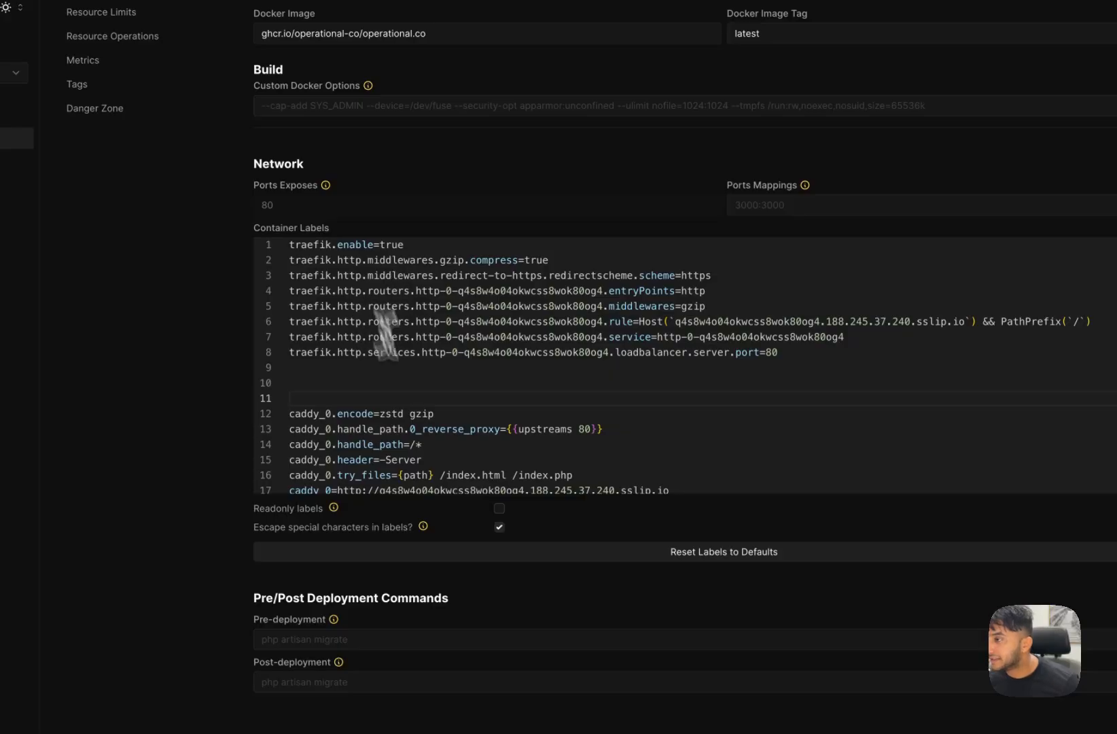
{"action": "left_click", "coordinate": [398, 382]}
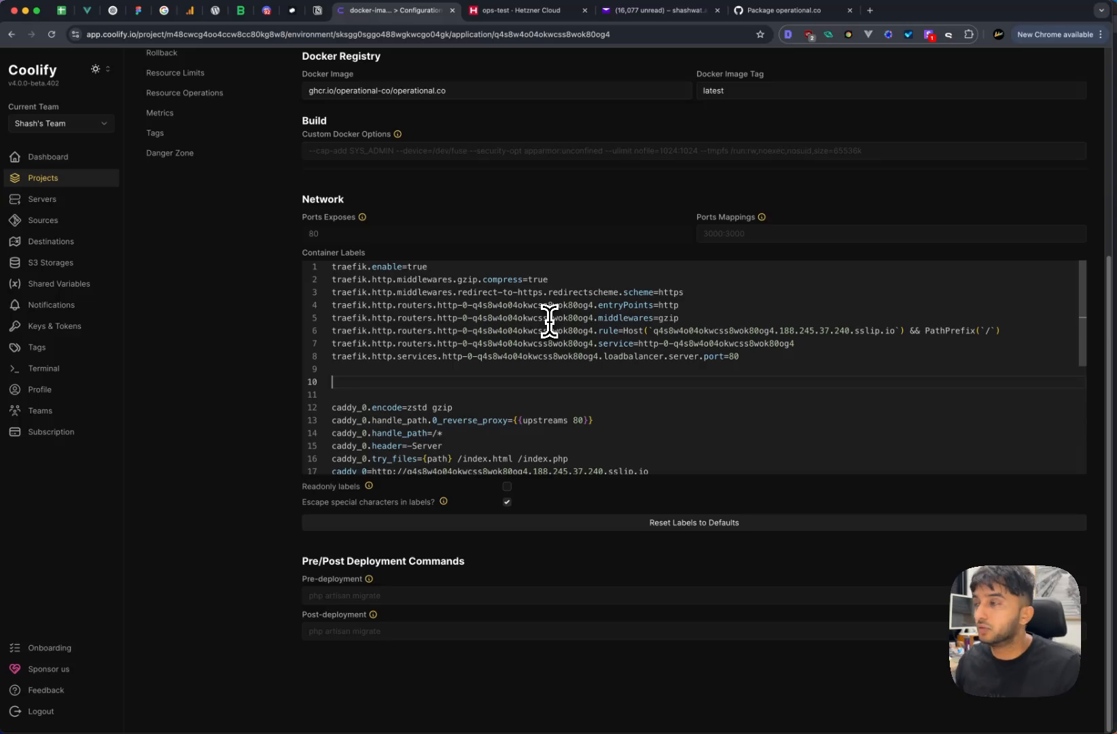
- Select the backend Traefik label lines on Notion's temp page
{"action": "left_click", "coordinate": [317, 10]}
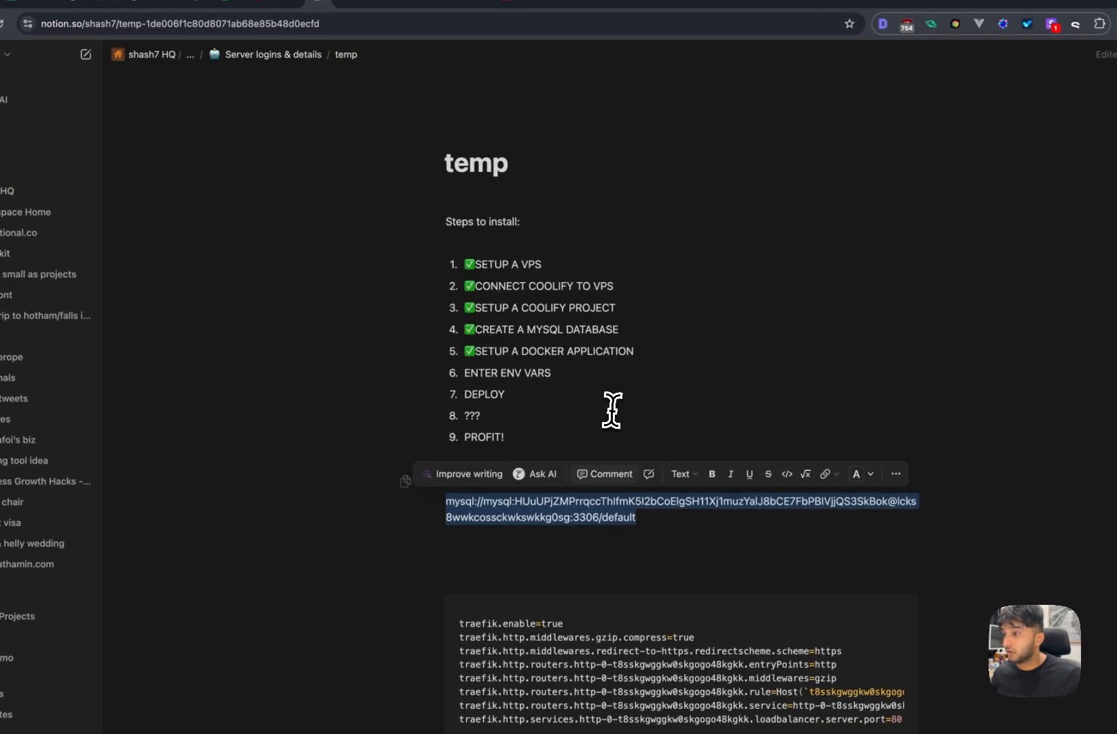
{"action": "left_click", "coordinate": [612, 411]}
{"action": "scroll", "coordinate": [617, 531], "scroll_direction": "down", "scroll_amount": 2}
{"action": "left_click_drag", "start_coordinate": [775, 604], "coordinate": [354, 536]}
{"action": "key", "text": "ctrl+c"}
- Paste the four backend-4337 labels and set their Host rule to the api- prefixed sslip.io domain
{"action": "left_click", "coordinate": [329, 9]}
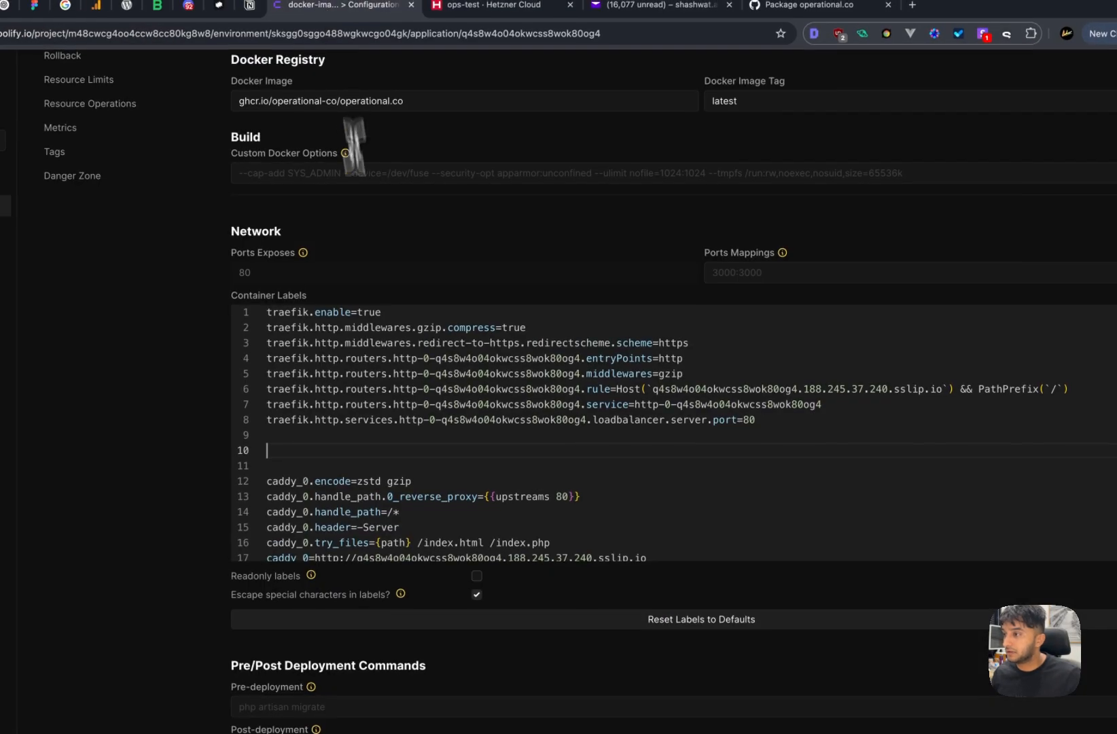
{"action": "key", "text": "ctrl+v"}
{"action": "left_click", "coordinate": [479, 452]}
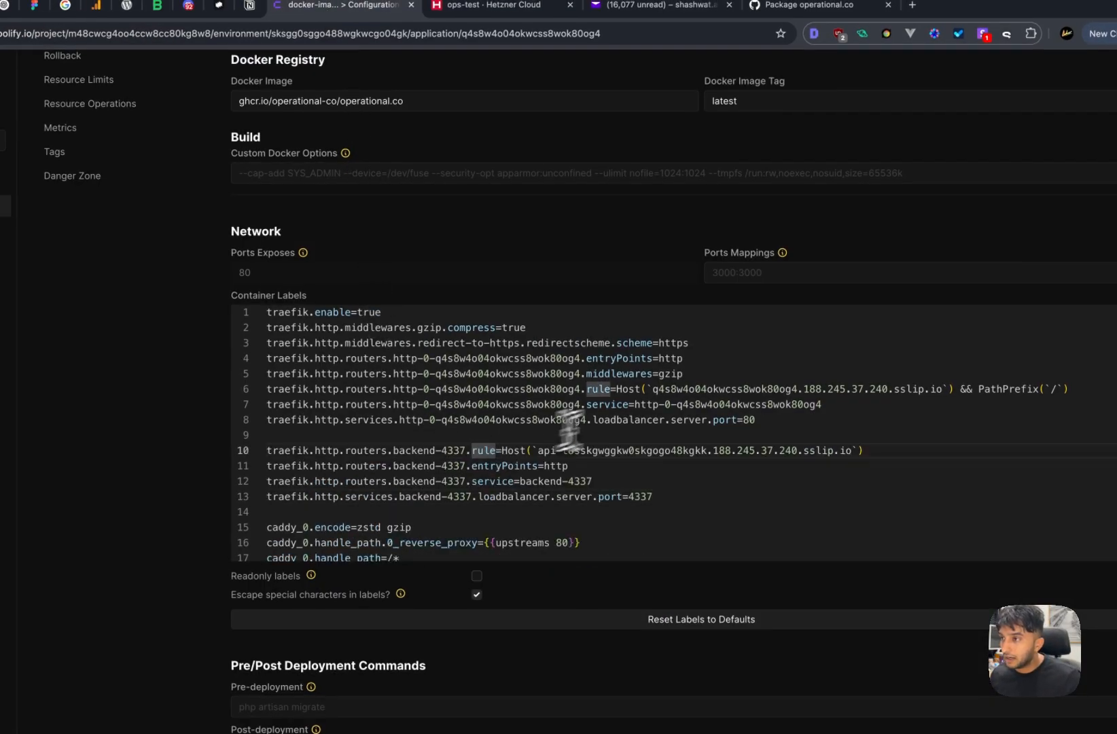
{"action": "left_click_drag", "start_coordinate": [653, 389], "coordinate": [912, 388]}
{"action": "left_click_drag", "start_coordinate": [869, 329], "coordinate": [896, 329]}
{"action": "key", "text": "ctrl+c"}
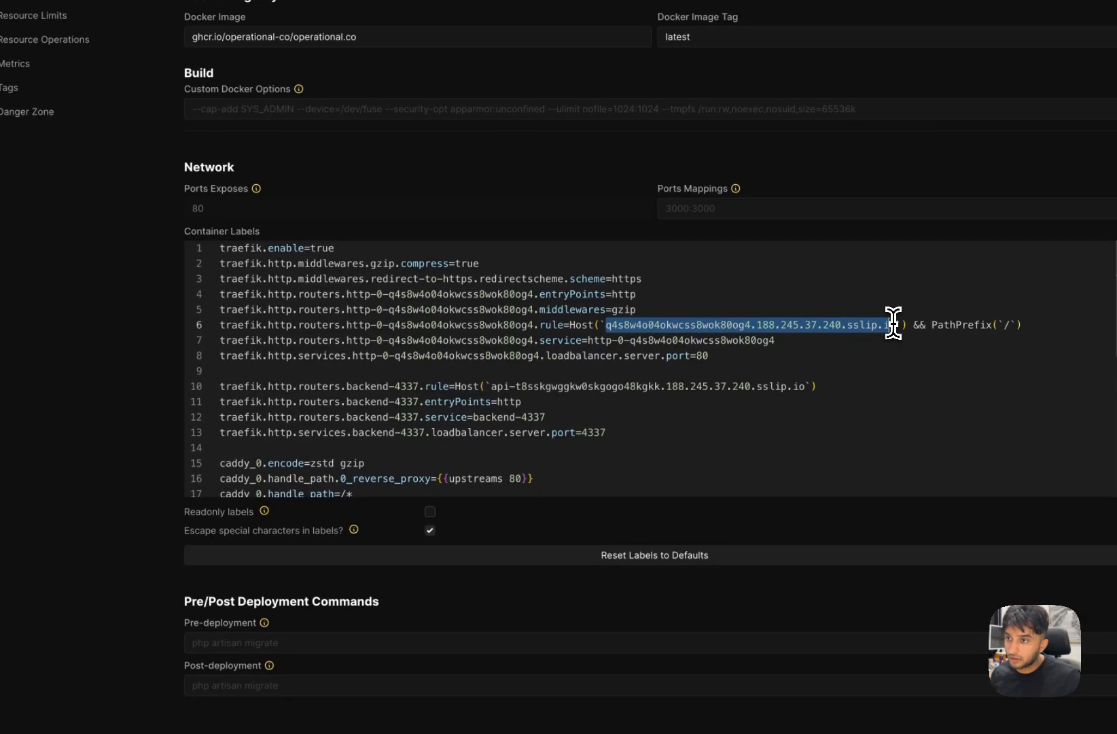
{"action": "left_click", "coordinate": [869, 364]}
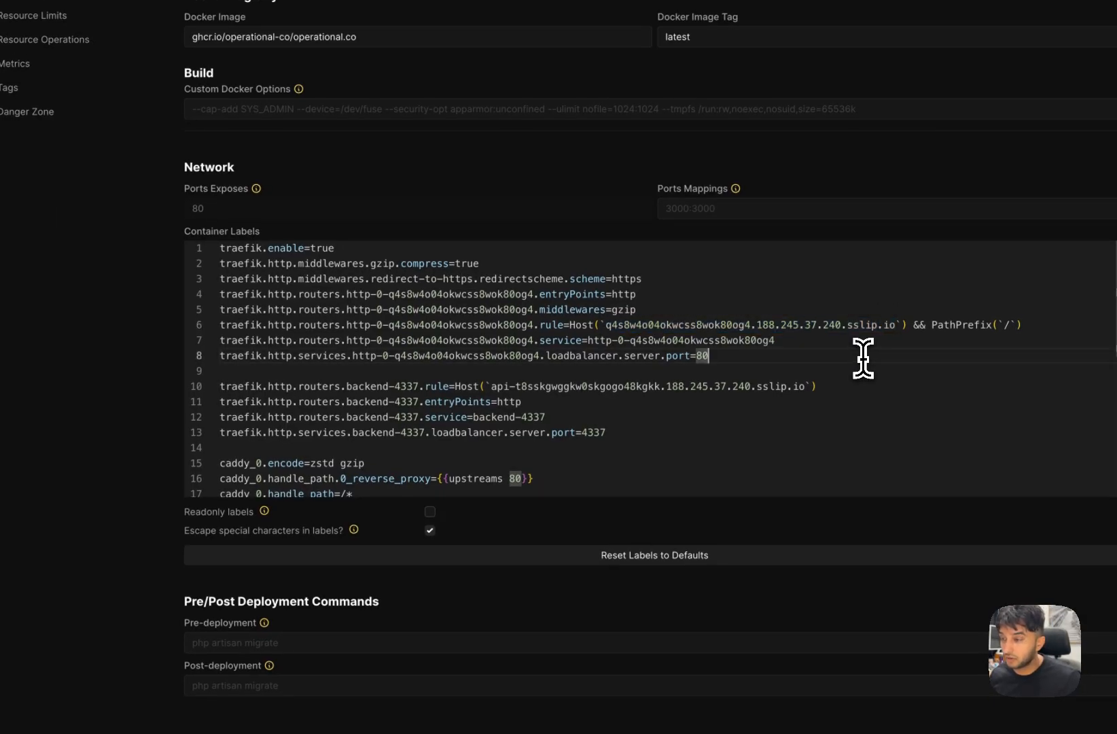
{"action": "left_click_drag", "start_coordinate": [804, 385], "coordinate": [490, 392]}
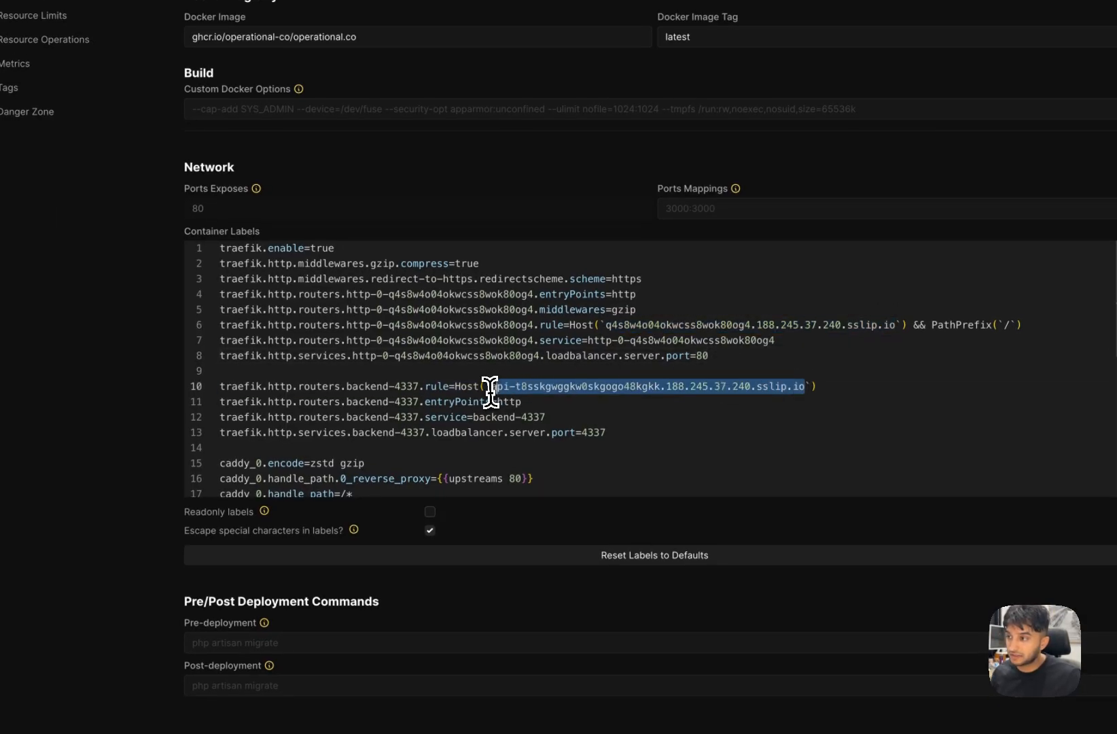
{"action": "key", "text": "ctrl+v"}
{"action": "left_click", "coordinate": [490, 386]}
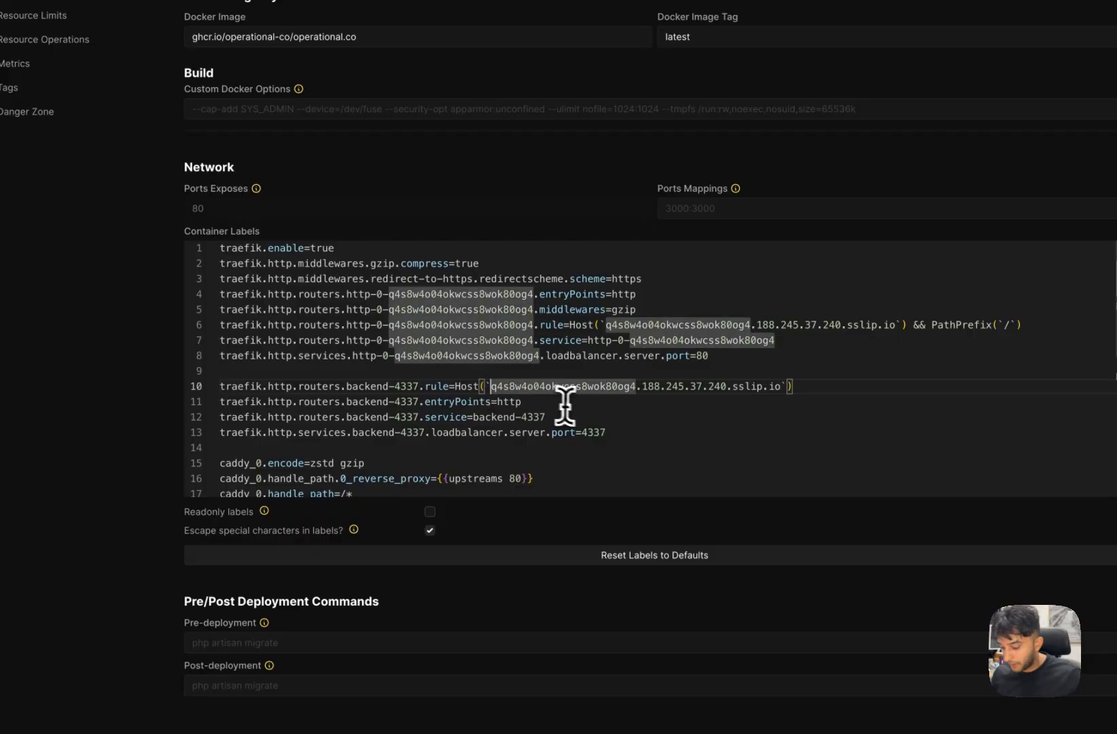
{"action": "type", "text": "api-"}
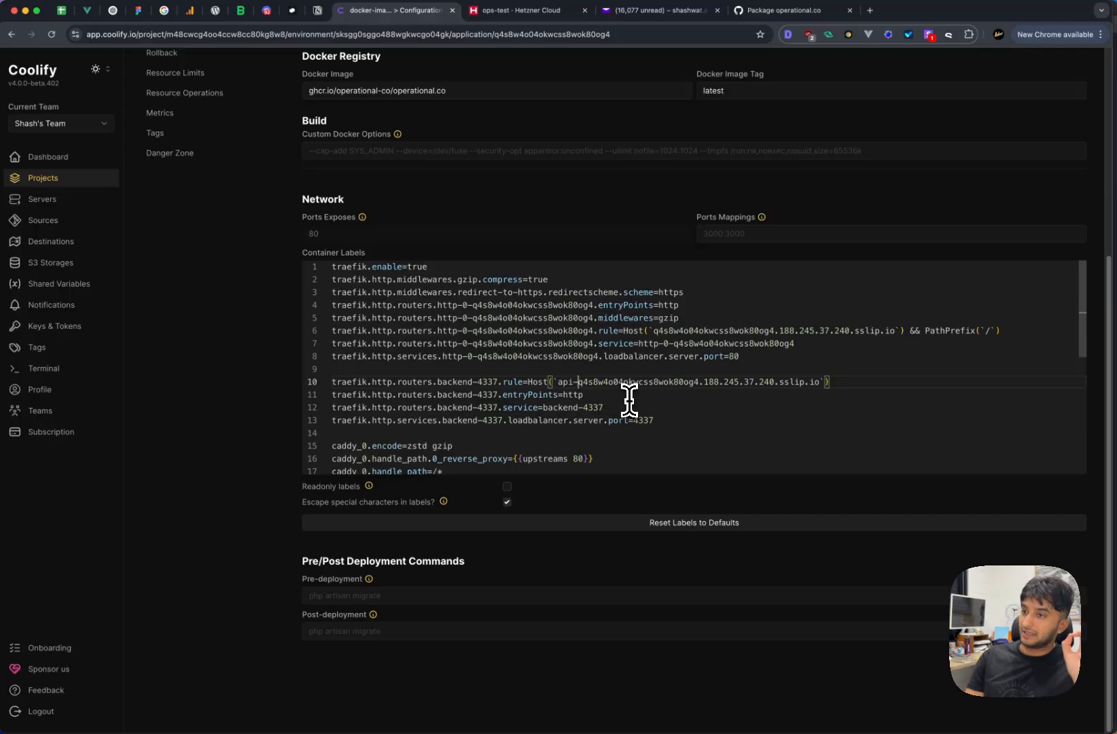
- Check the backend labels' 4337 port entries and select the api host on line 10
{"action": "left_click", "coordinate": [581, 395]}
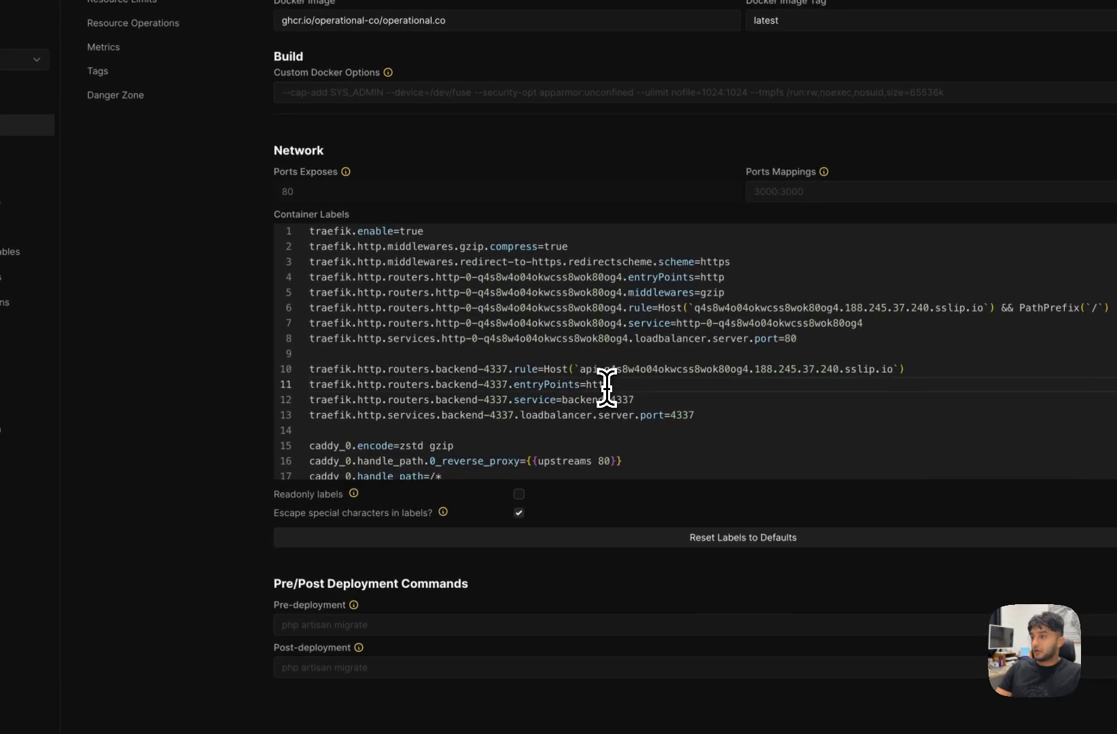
{"action": "left_click", "coordinate": [600, 408]}
{"action": "left_click", "coordinate": [630, 399]}
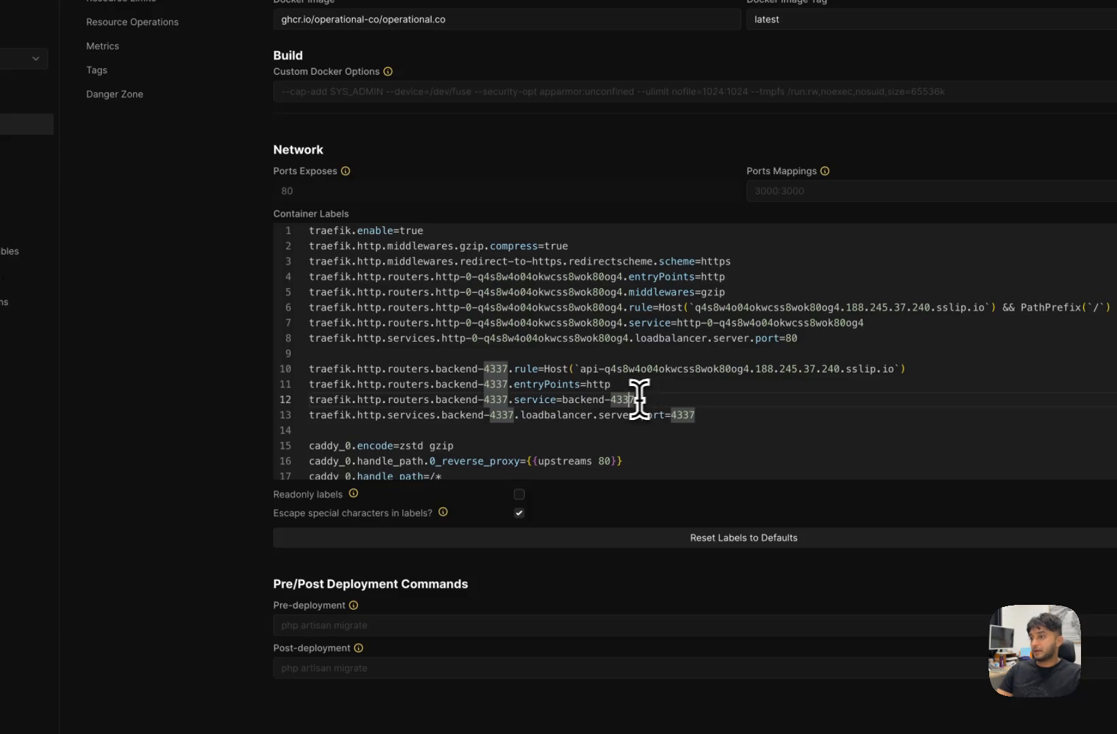
{"action": "left_click_drag", "start_coordinate": [735, 418], "coordinate": [291, 369]}
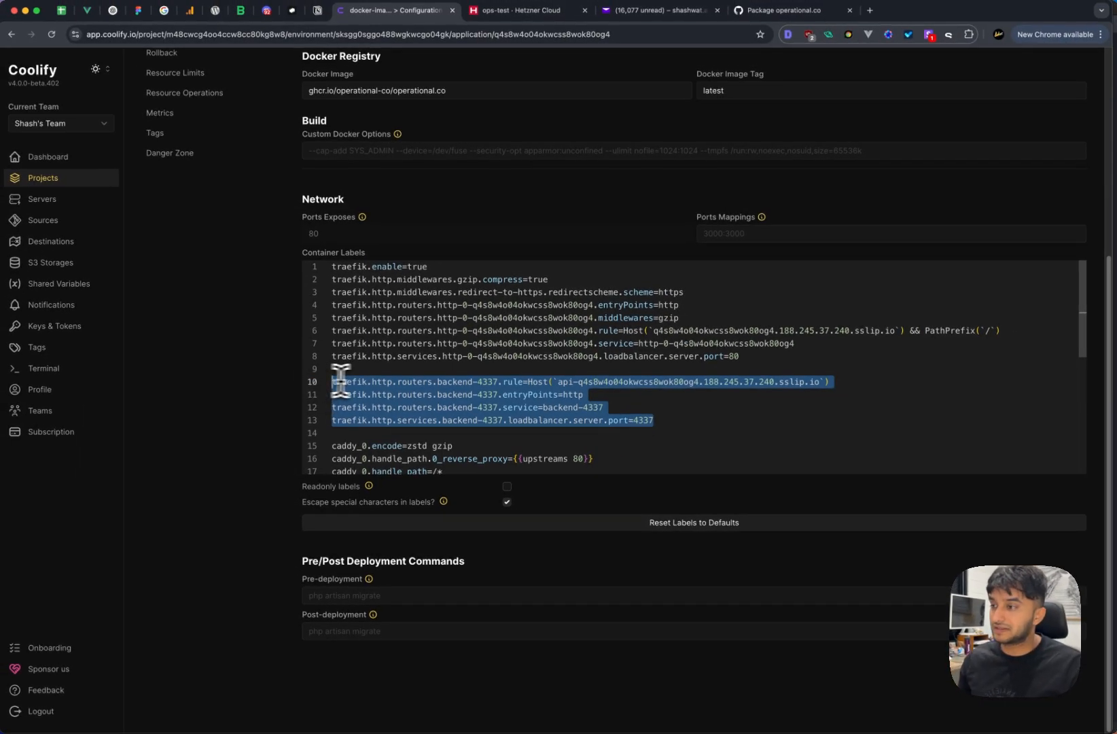
{"action": "left_click", "coordinate": [681, 435]}
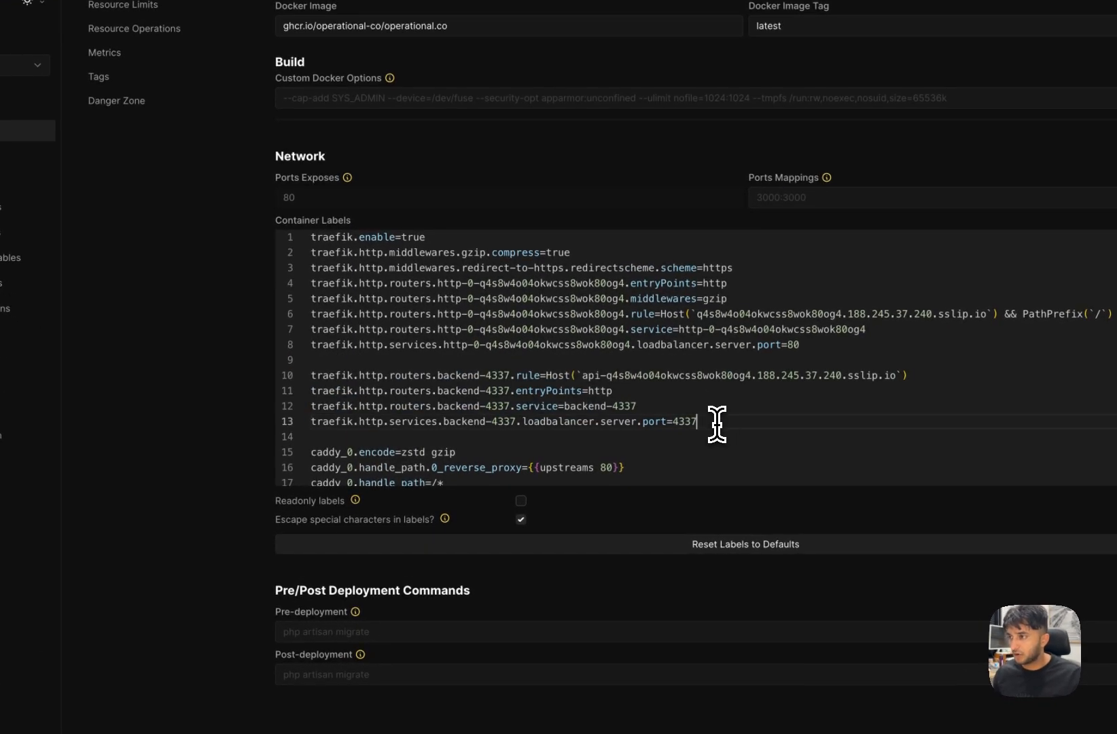
{"action": "double_click", "coordinate": [715, 423]}
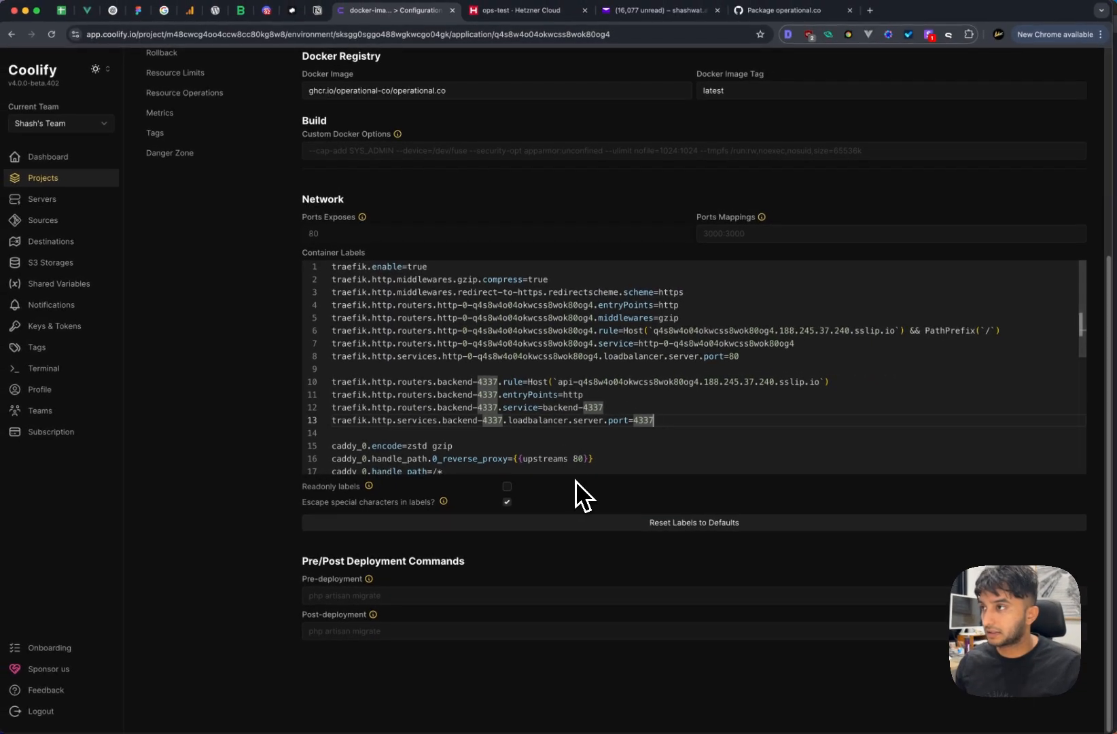
{"action": "scroll", "coordinate": [421, 271], "scroll_direction": "up", "scroll_amount": 5}
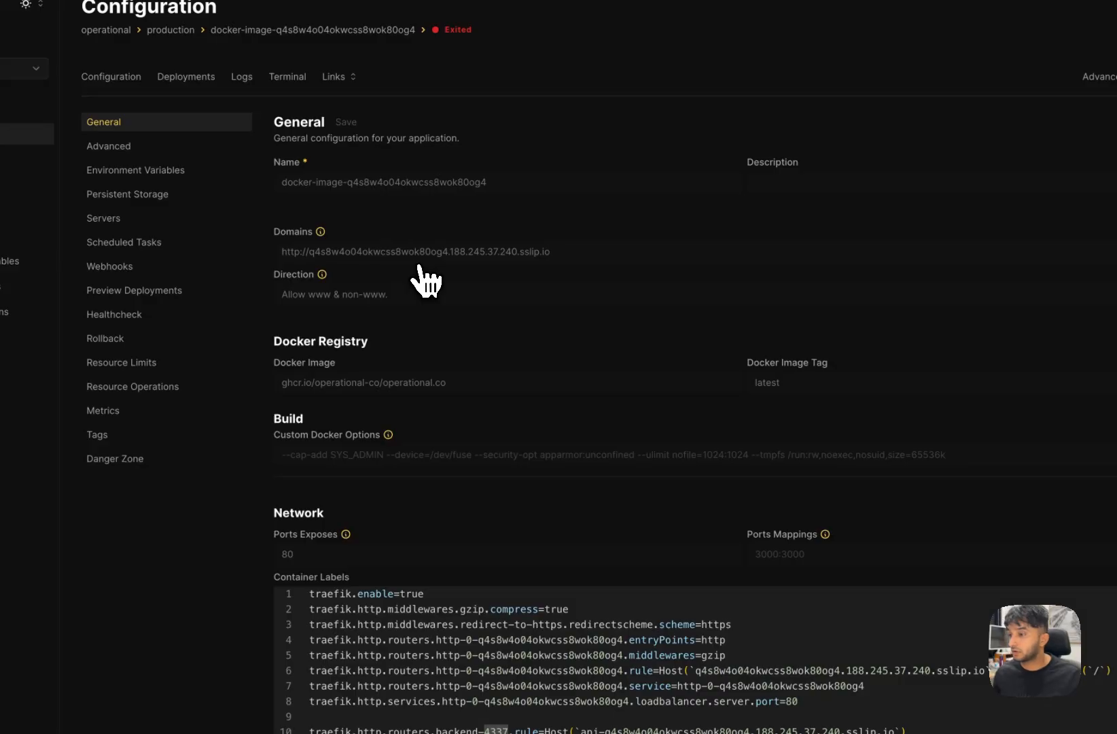
{"action": "scroll", "coordinate": [676, 618], "scroll_direction": "down", "scroll_amount": 3}
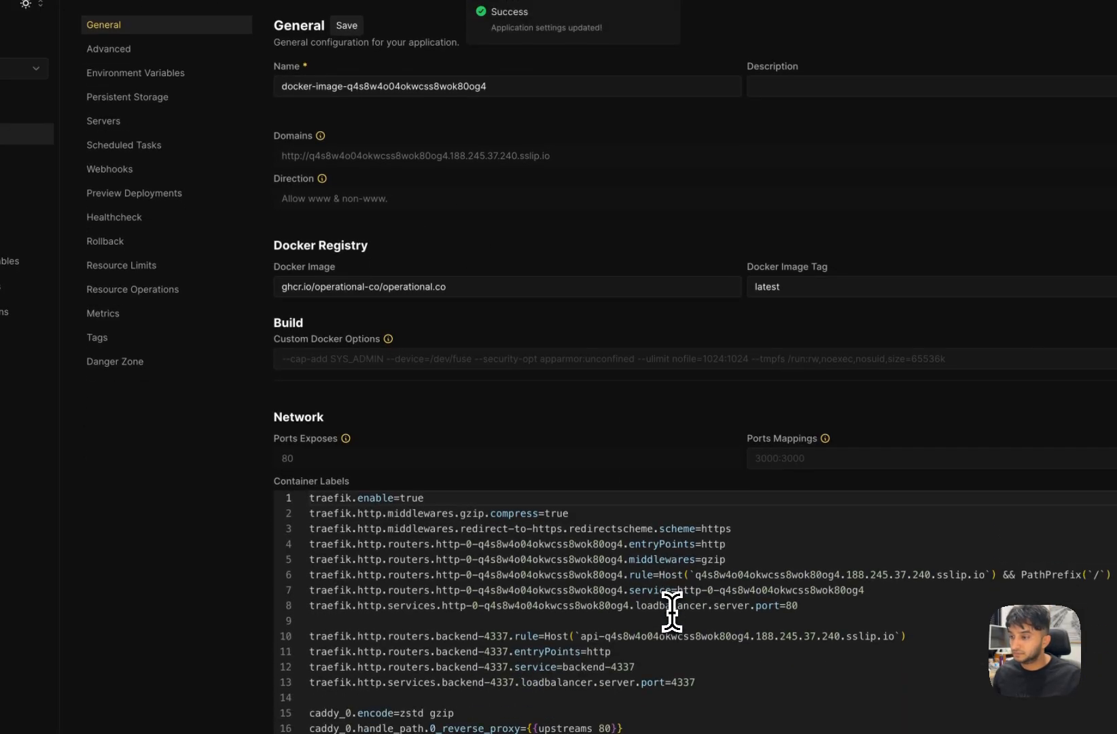
{"action": "left_click_drag", "start_coordinate": [580, 639], "coordinate": [901, 642]}
{"action": "key", "text": "super+c"}
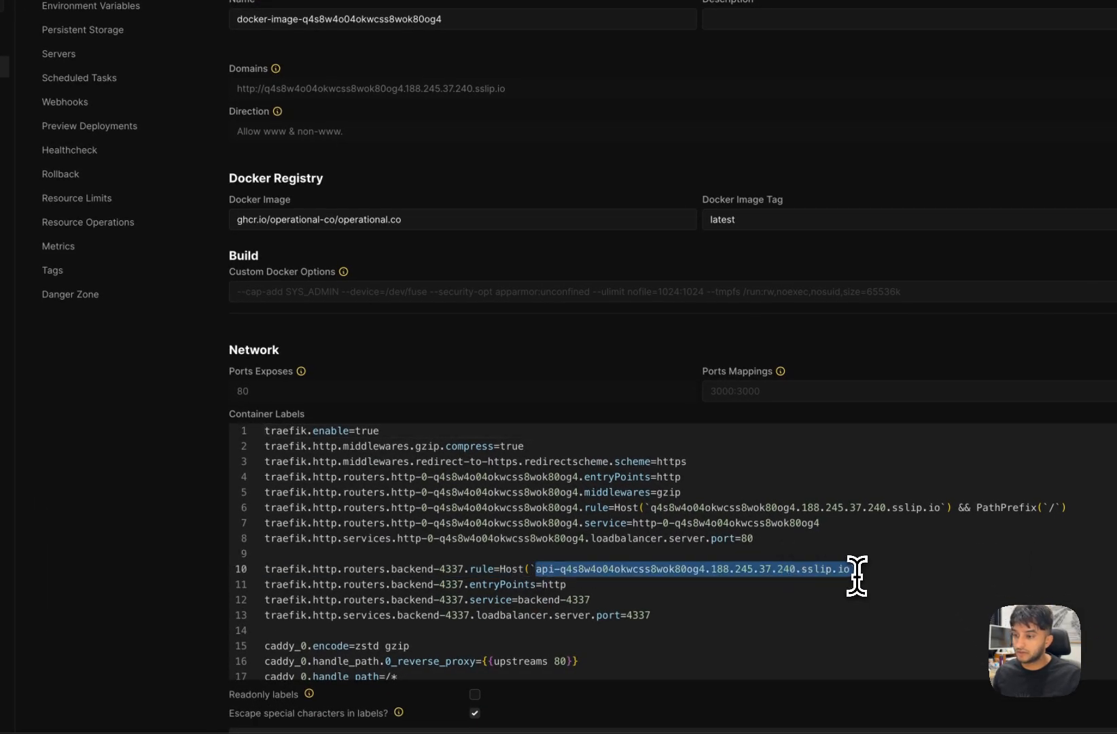
{"action": "left_click_drag", "start_coordinate": [856, 575], "coordinate": [847, 574]}
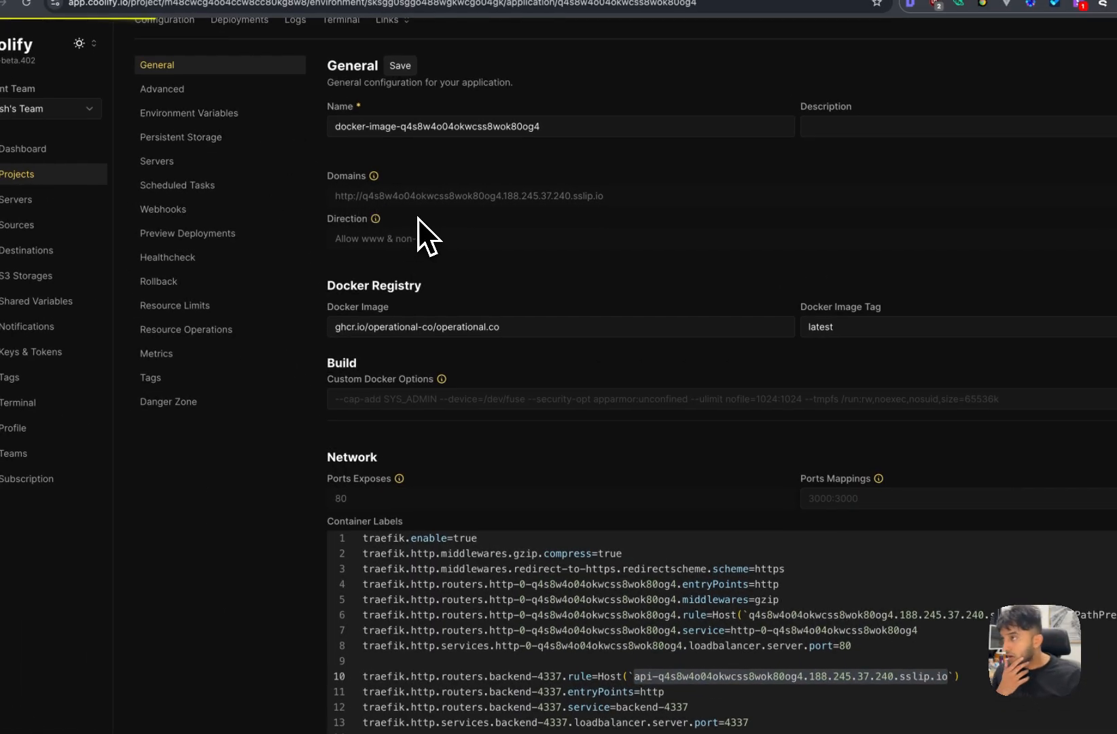
- Add a VITE_API_URL variable with the api- sslip.io host, then inspect existing variable values
{"action": "left_click", "coordinate": [506, 165]}
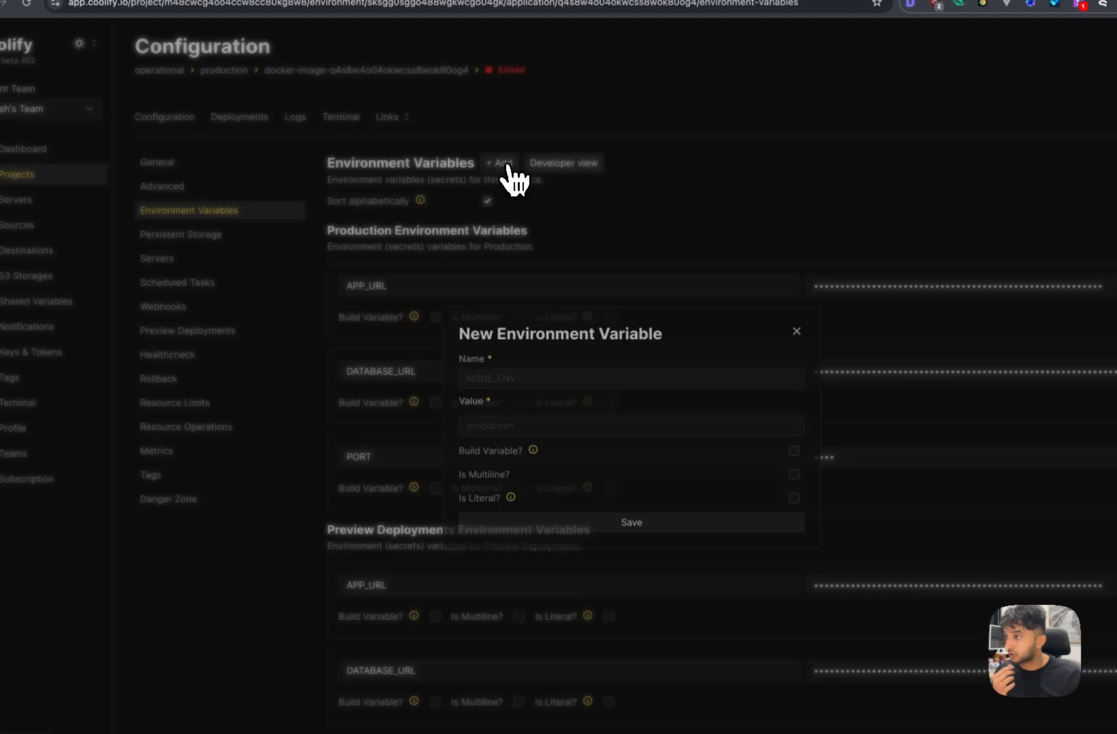
{"action": "left_click", "coordinate": [598, 370]}
{"action": "type", "text": "VITE"}
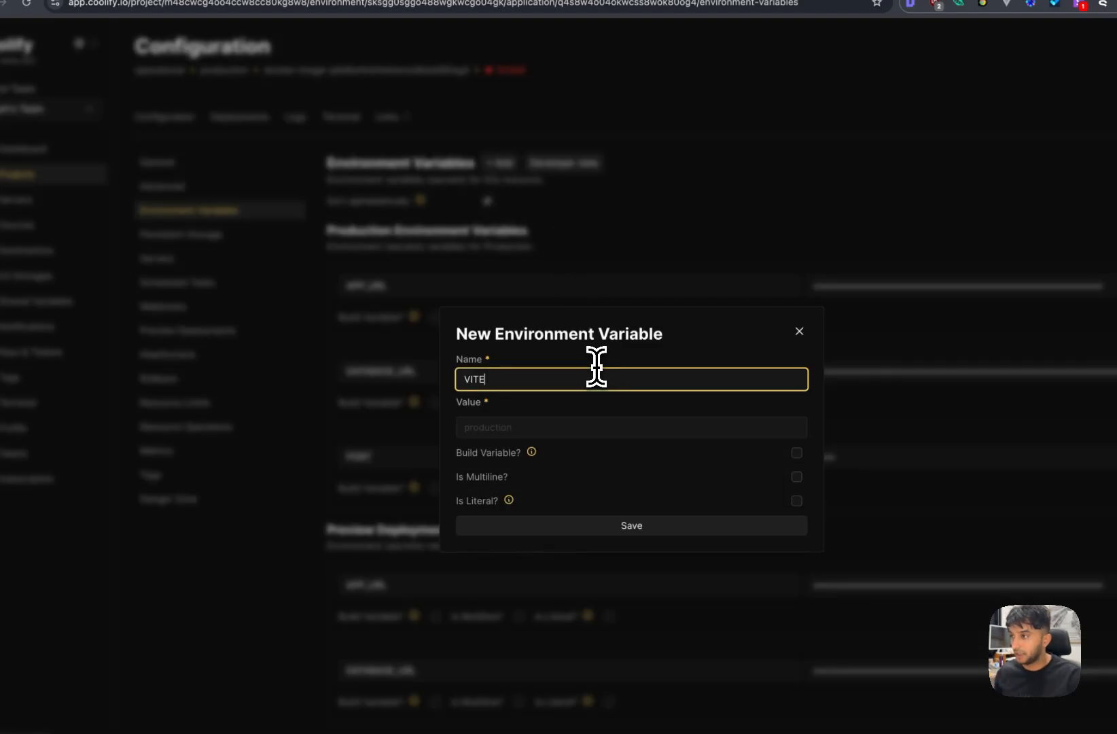
{"action": "type", "text": "_API_URL"}
{"action": "key", "text": "Tab"}
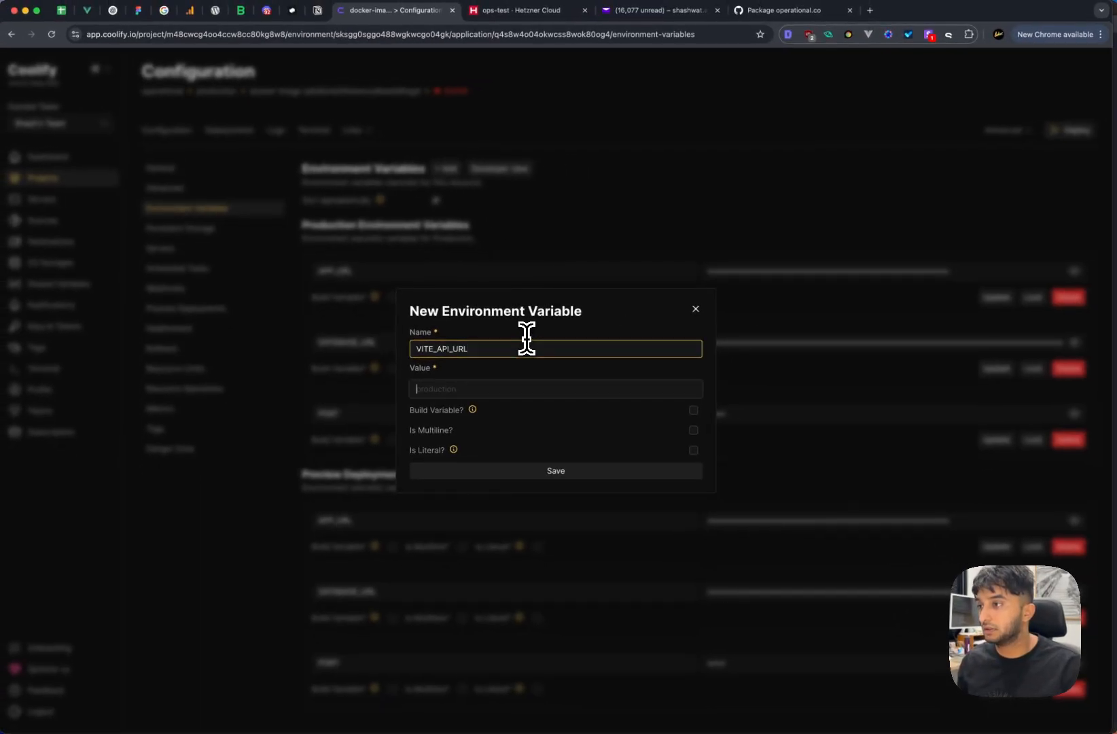
{"action": "key", "text": "super+v"}
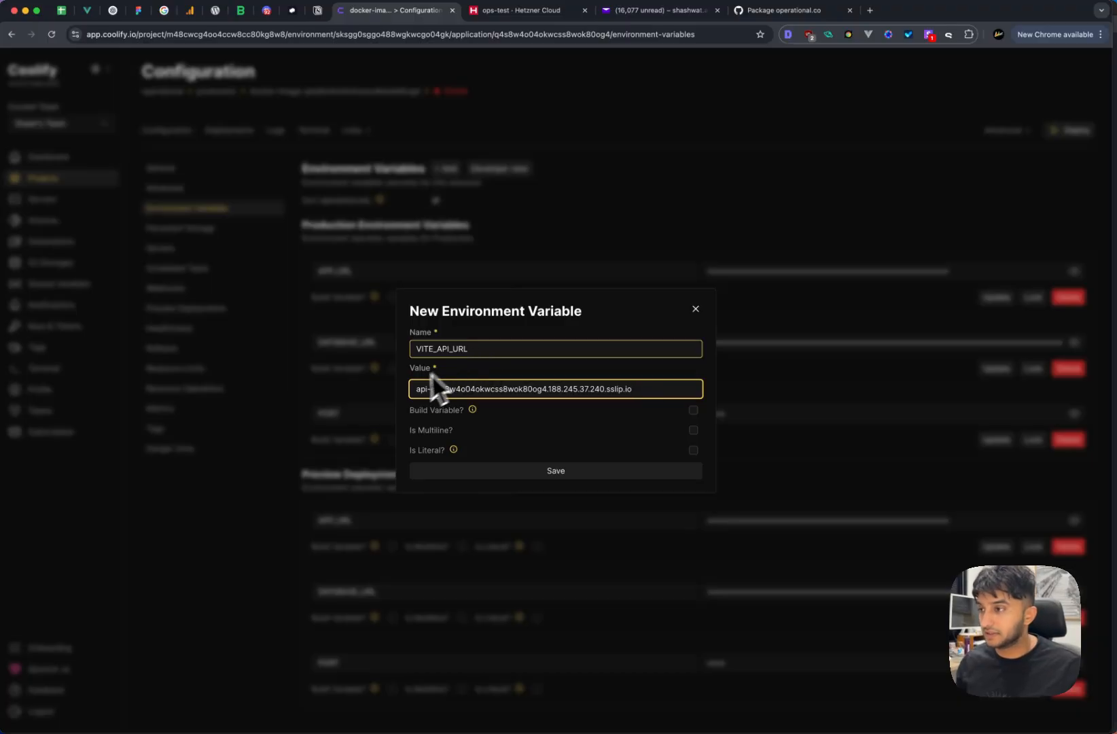
{"action": "left_click", "coordinate": [589, 469]}
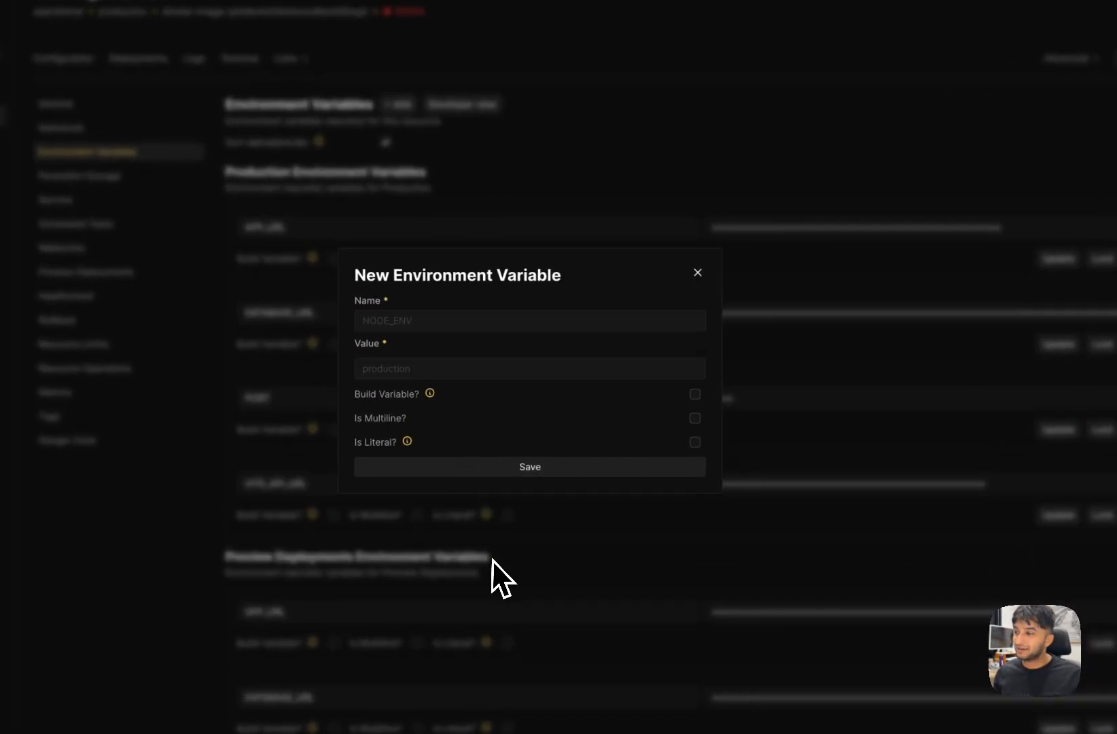
{"action": "left_click", "coordinate": [697, 273]}
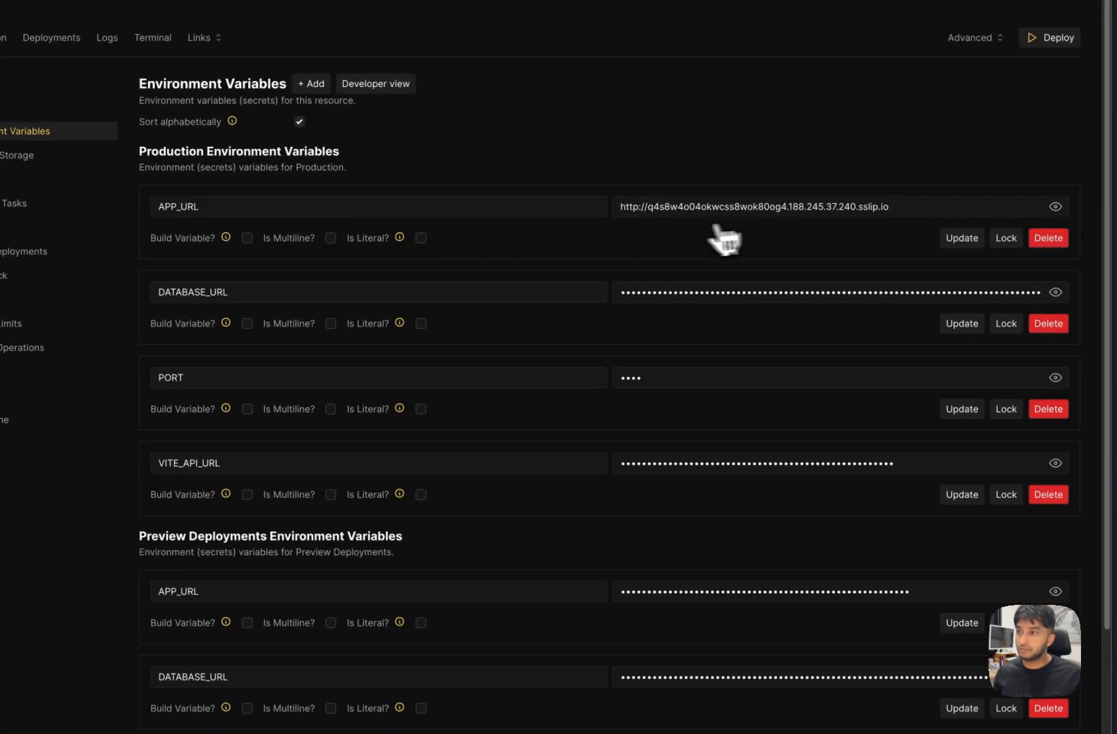
{"action": "left_click_drag", "start_coordinate": [647, 206], "coordinate": [600, 209]}
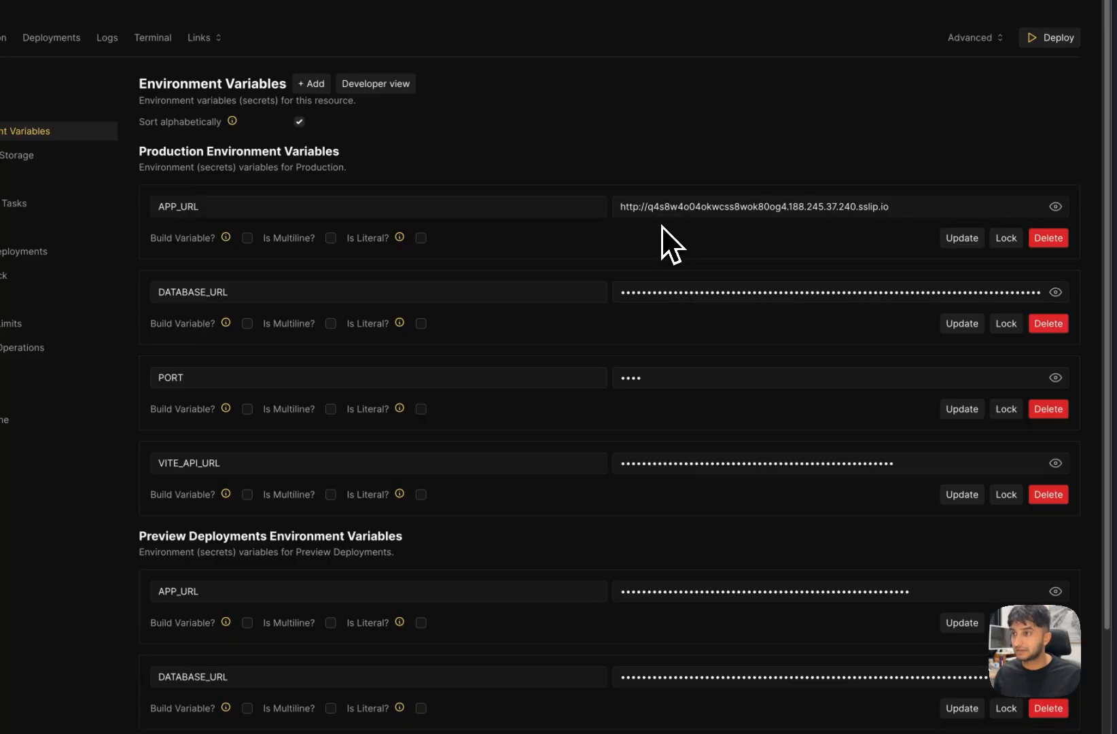
{"action": "left_click", "coordinate": [1056, 293]}
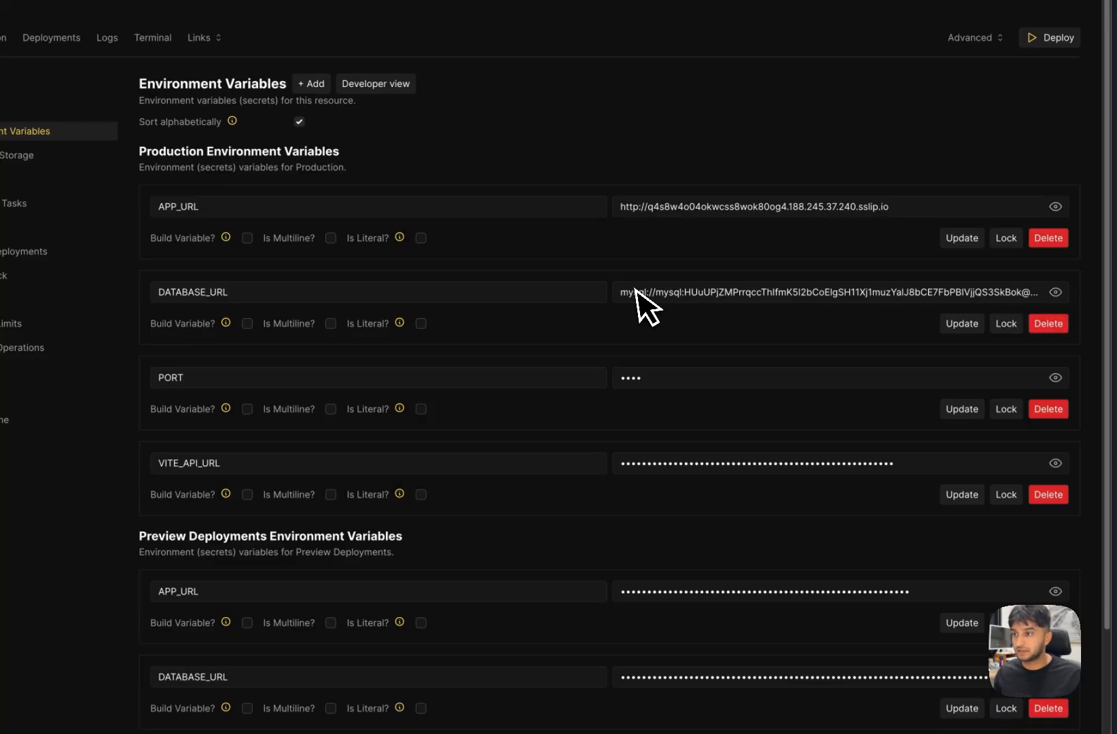
{"action": "left_click", "coordinate": [1059, 382]}
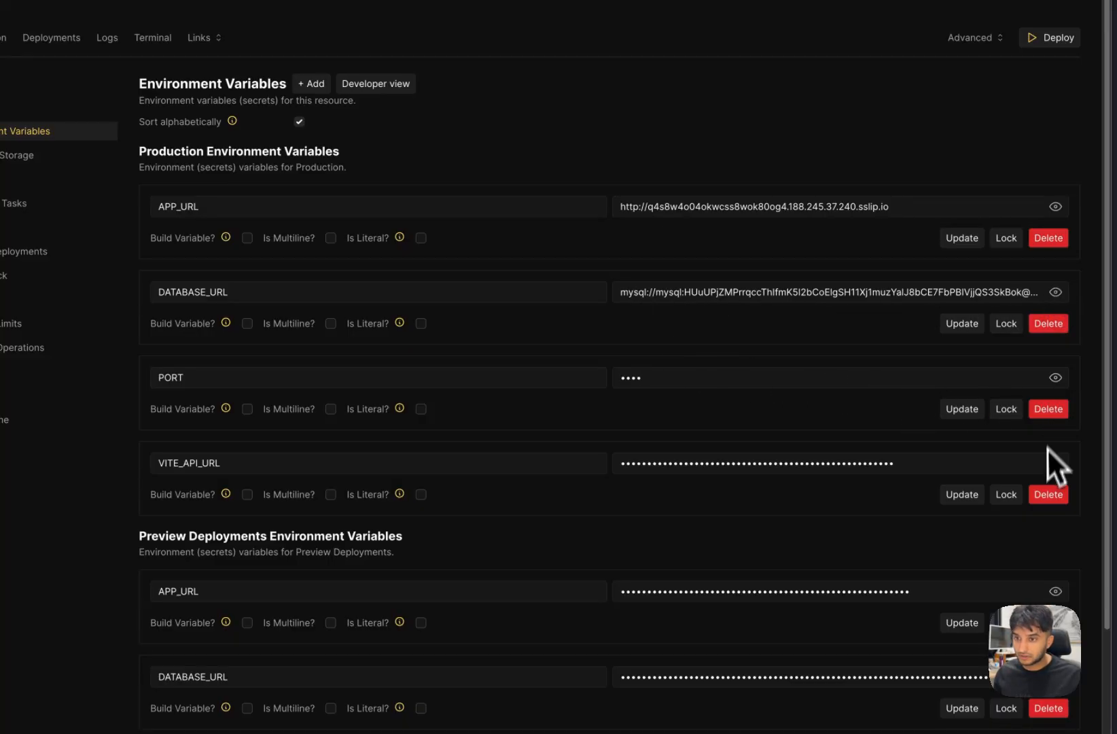
{"action": "left_click", "coordinate": [1061, 461]}
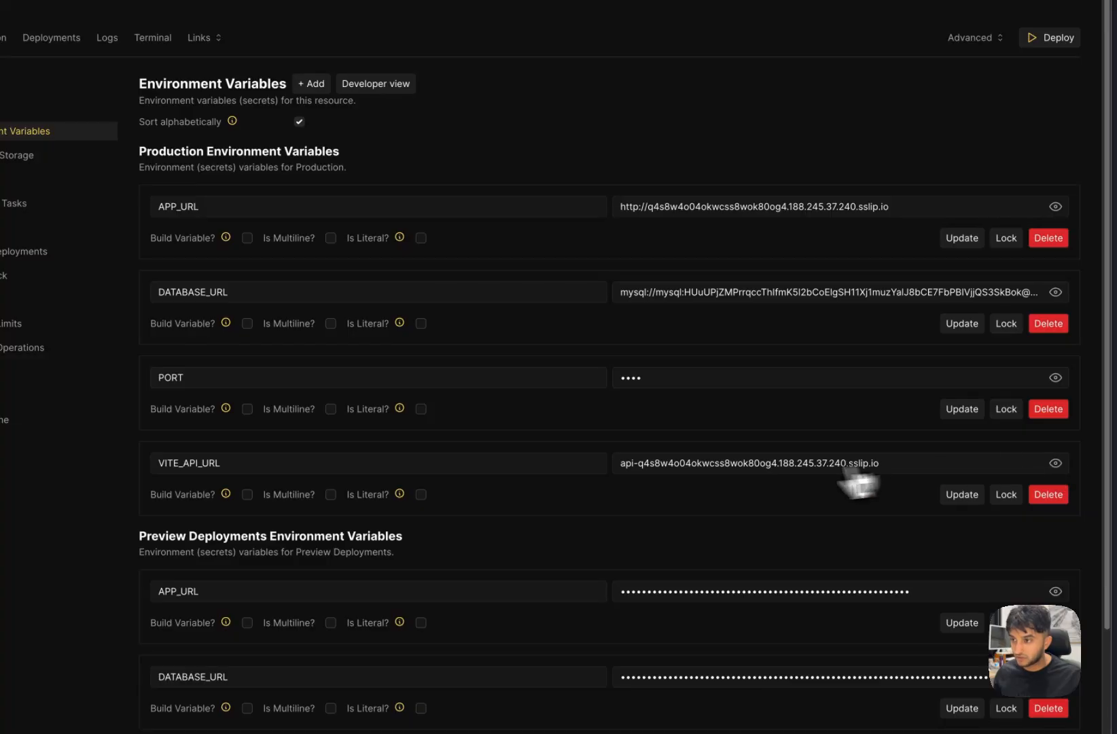
{"action": "left_click", "coordinate": [620, 463]}
{"action": "type", "text": "http://"}
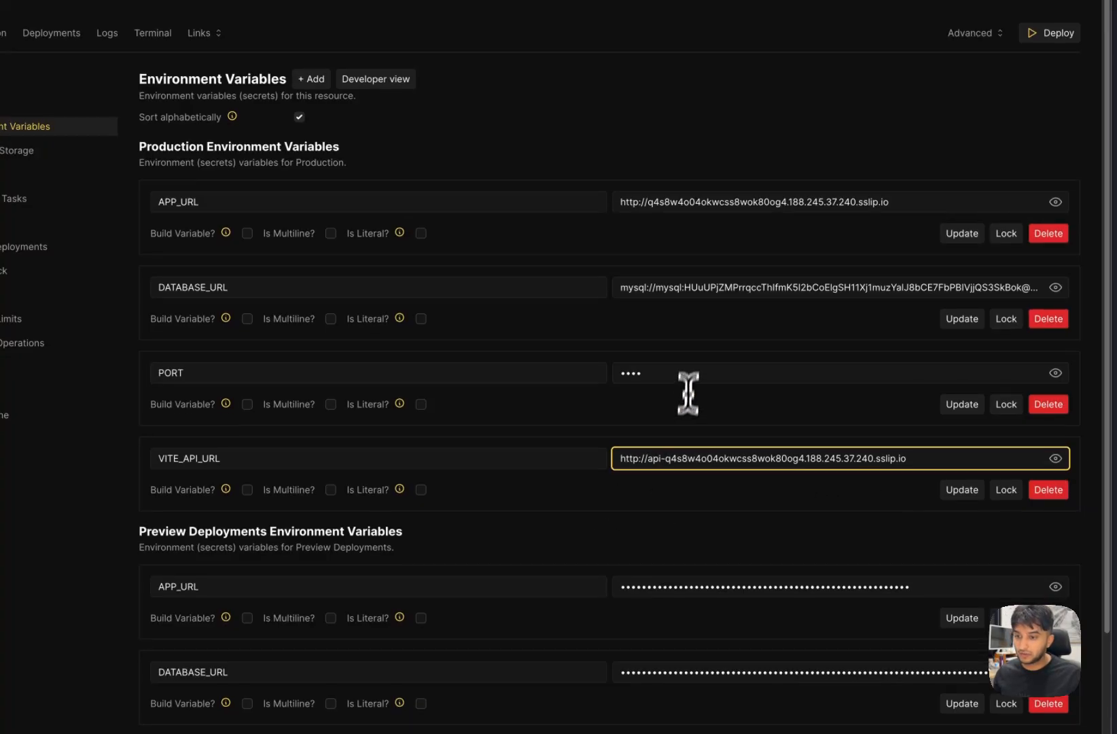
{"action": "scroll", "coordinate": [686, 392], "scroll_direction": "down", "scroll_amount": 2}
{"action": "left_click", "coordinate": [963, 394]}
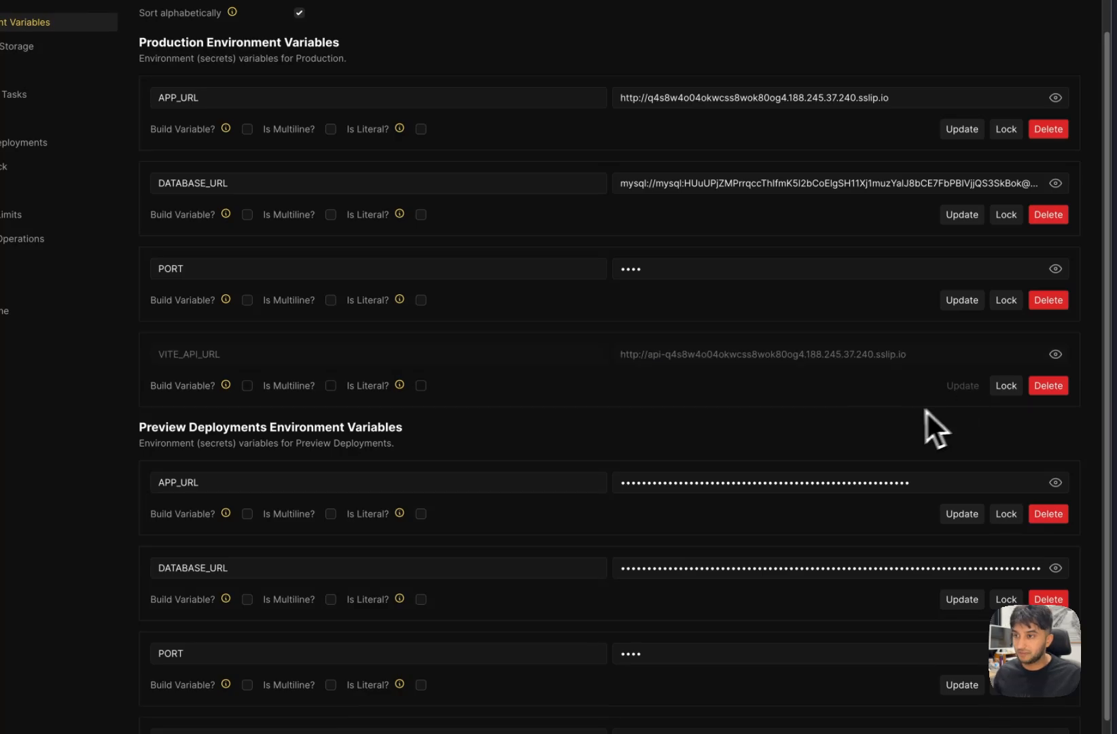
{"action": "scroll", "coordinate": [907, 413], "scroll_direction": "down", "scroll_amount": 1}
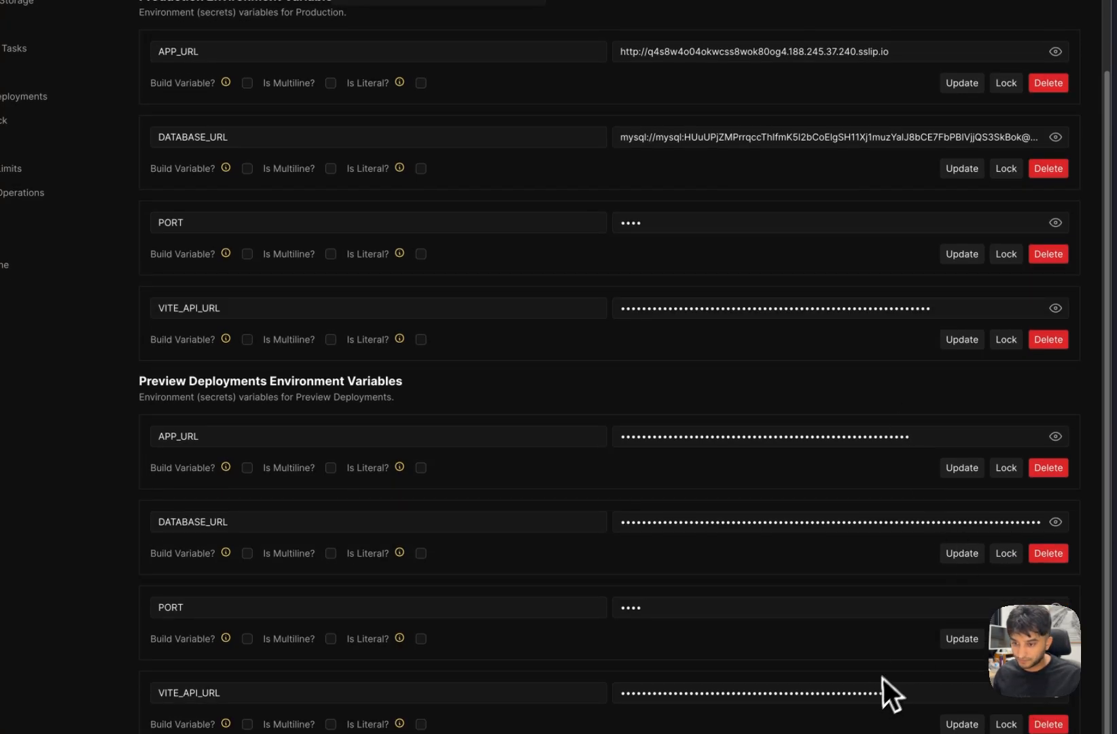
{"action": "scroll", "coordinate": [903, 686], "scroll_direction": "down", "scroll_amount": 1}
{"action": "left_click", "coordinate": [951, 722]}
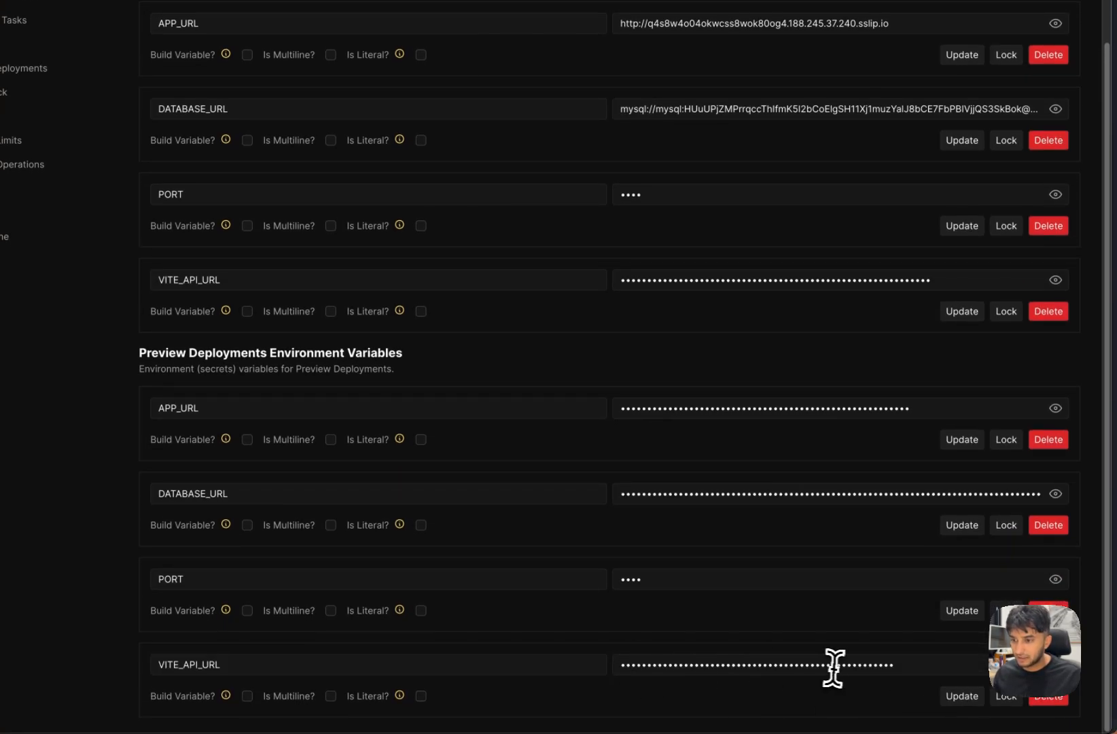
{"action": "left_click", "coordinate": [1055, 664]}
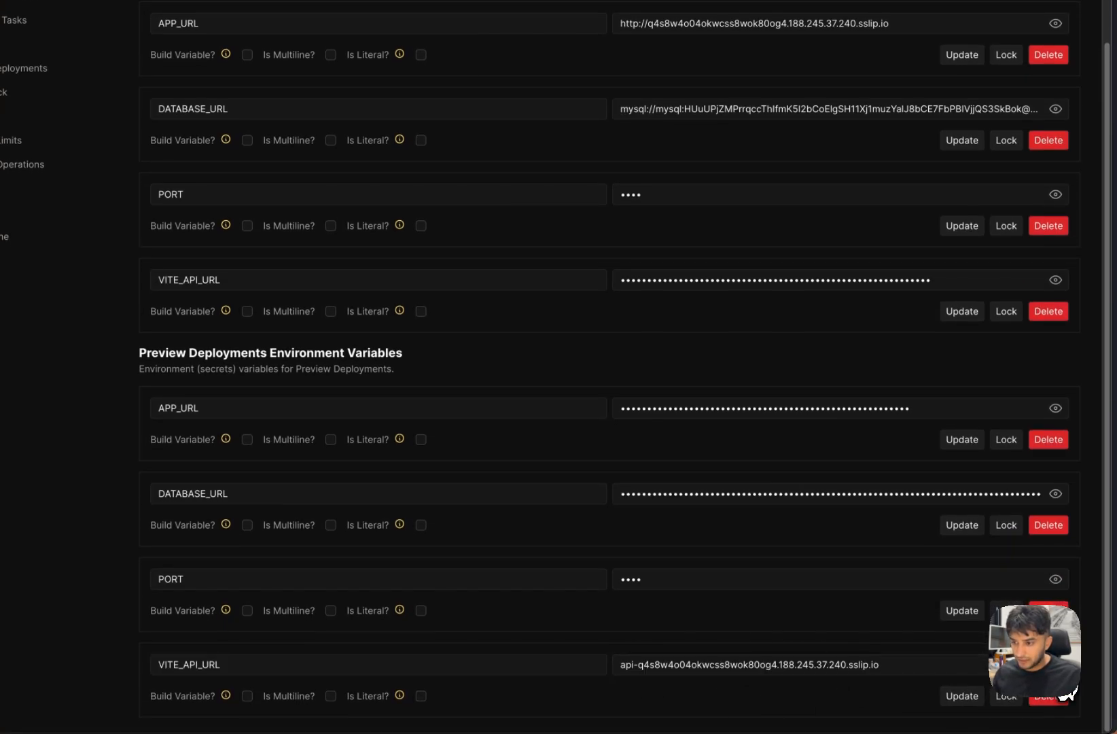
{"action": "left_click", "coordinate": [618, 665]}
{"action": "type", "text": "http"}
{"action": "type", "text": "://"}
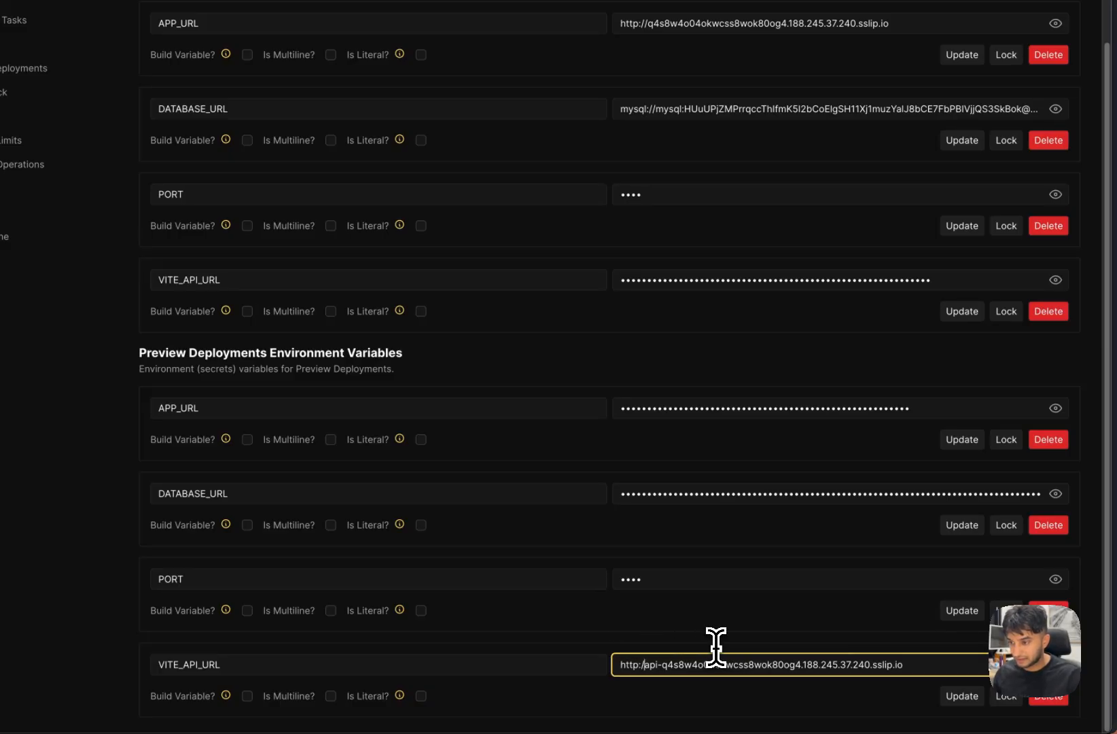
{"action": "left_click", "coordinate": [958, 696]}
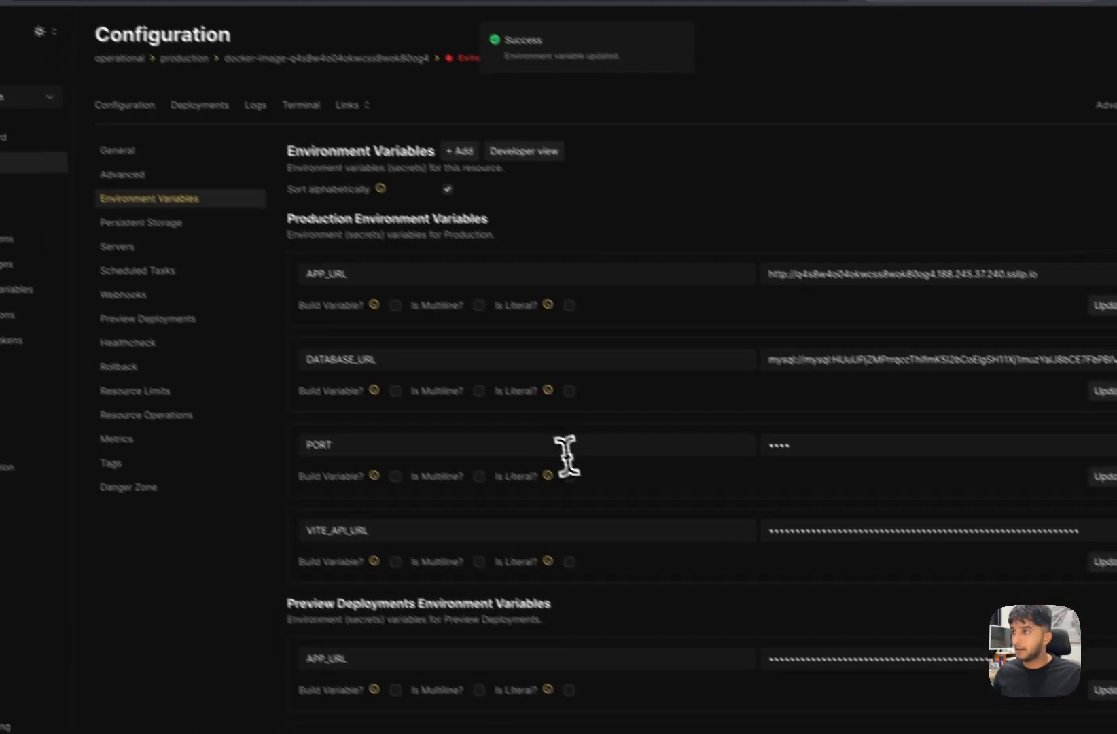
- Mark the ENTER ENV VARS step with a ✅ in Notion's install checklist
{"action": "left_click", "coordinate": [182, 170]}
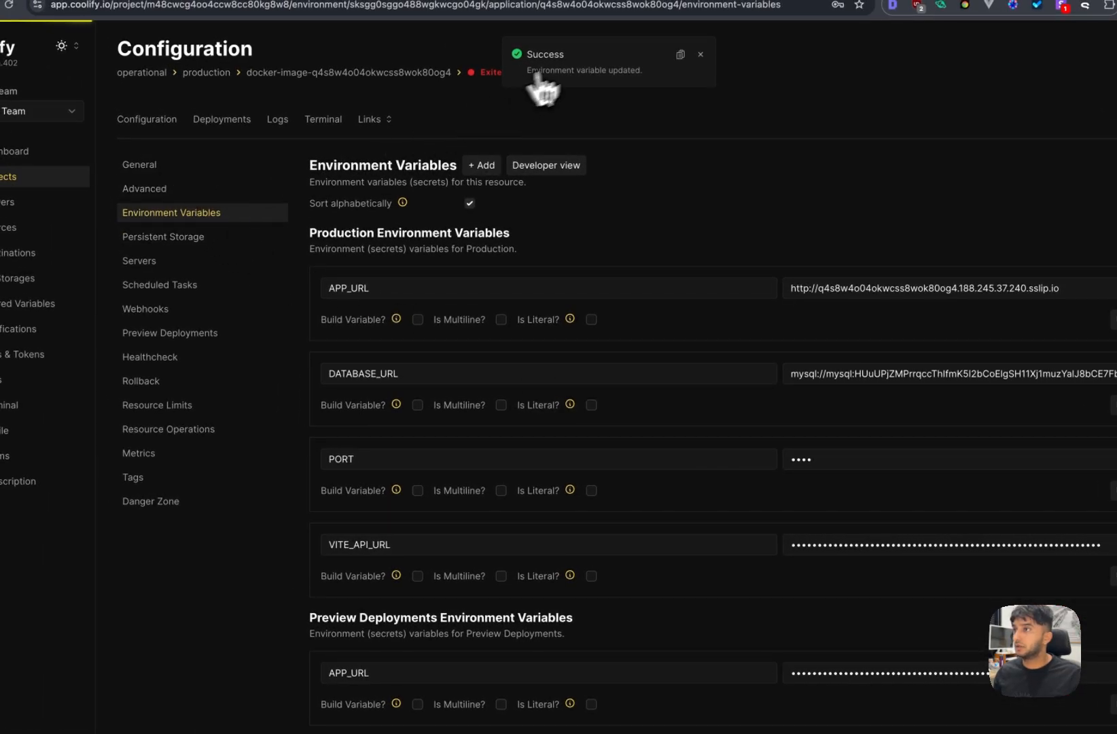
{"action": "left_click", "coordinate": [702, 54]}
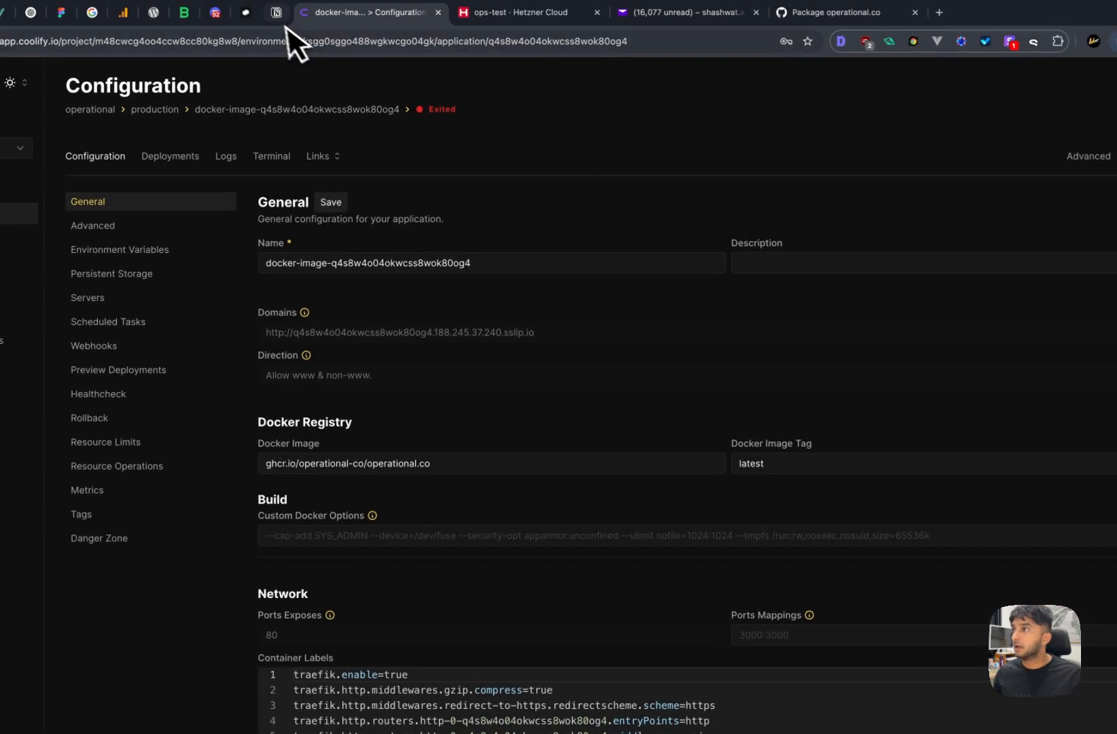
{"action": "left_click", "coordinate": [277, 12]}
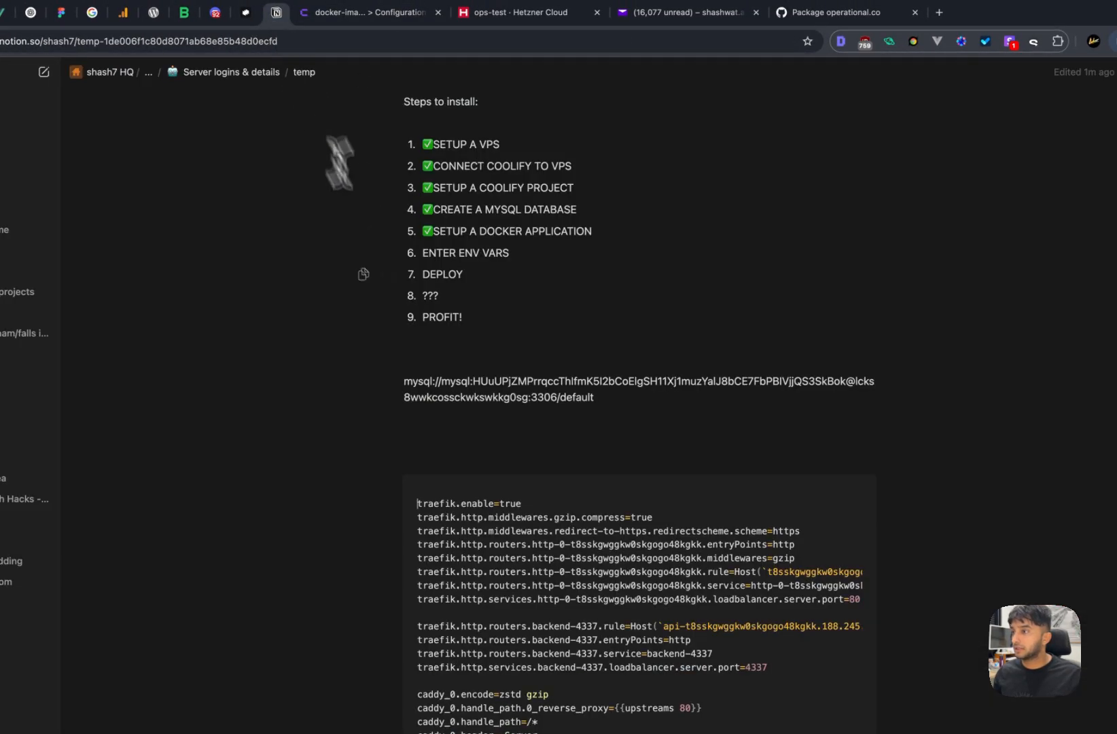
{"action": "left_click", "coordinate": [448, 262]}
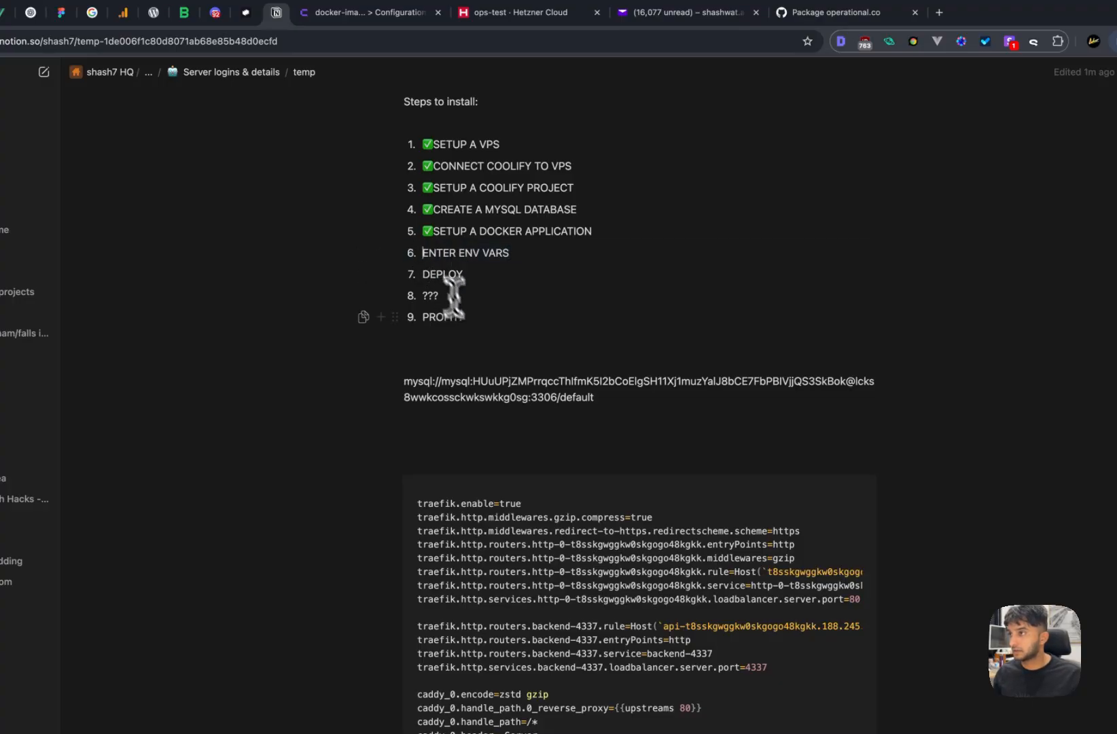
{"action": "key", "text": "ctrl+super+space"}
{"action": "type", "text": "tic"}
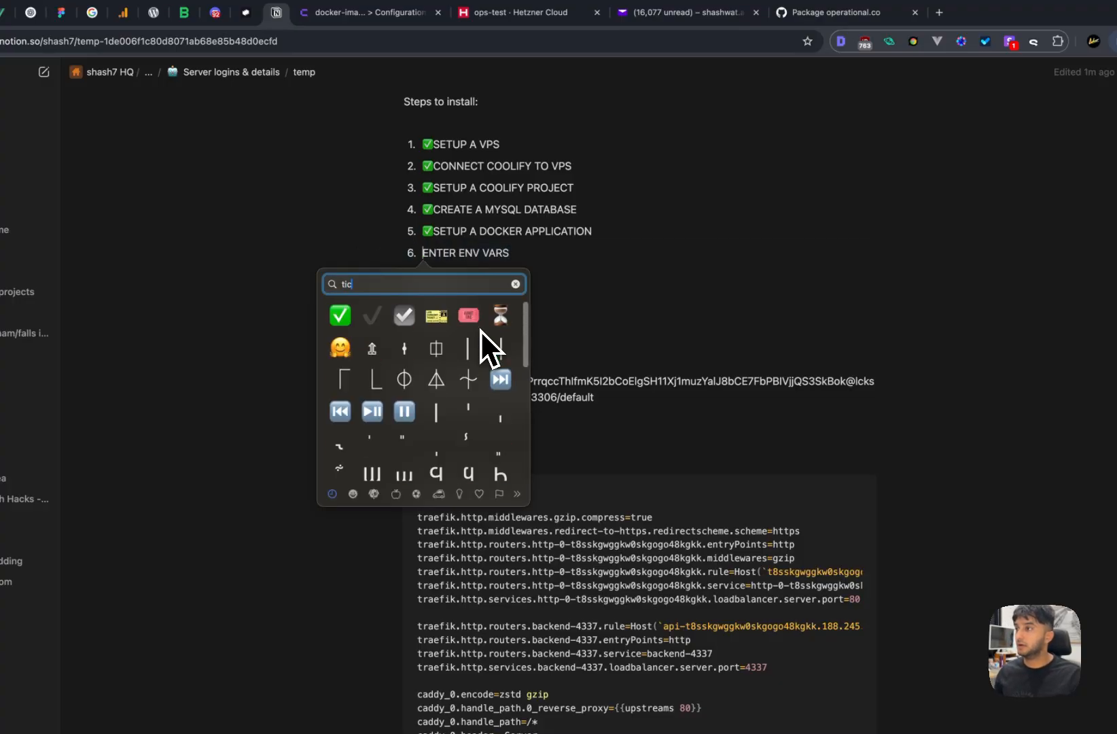
{"action": "key", "text": "Return"}
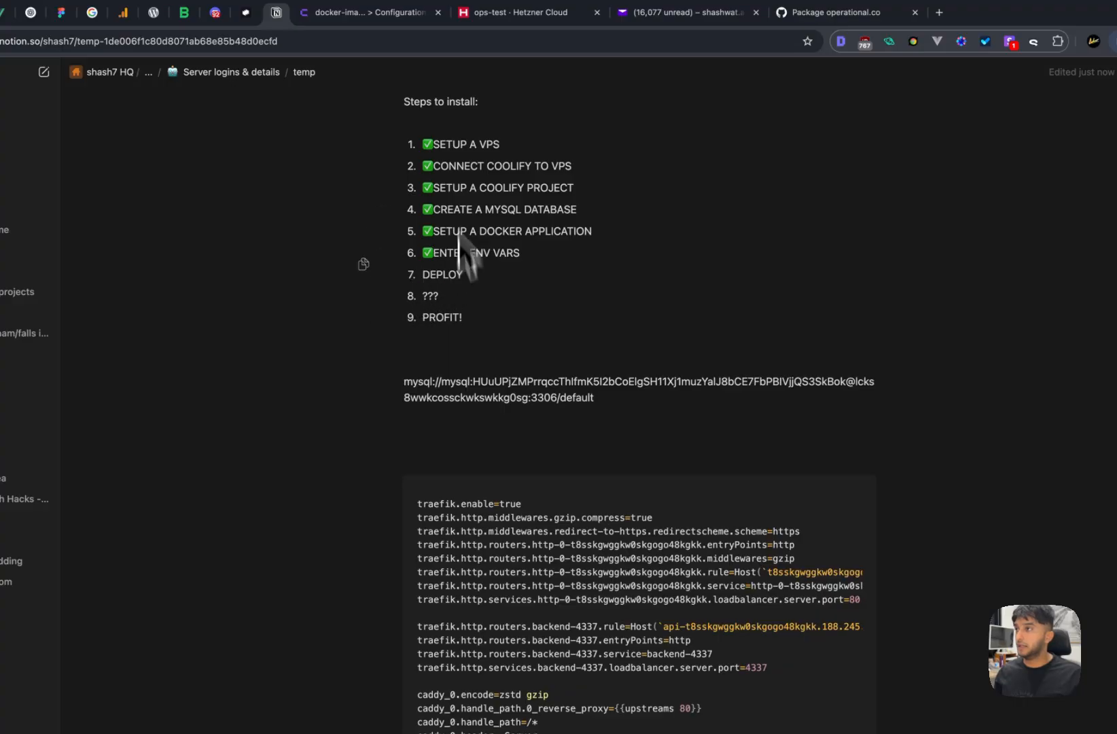
{"action": "left_click", "coordinate": [398, 15]}
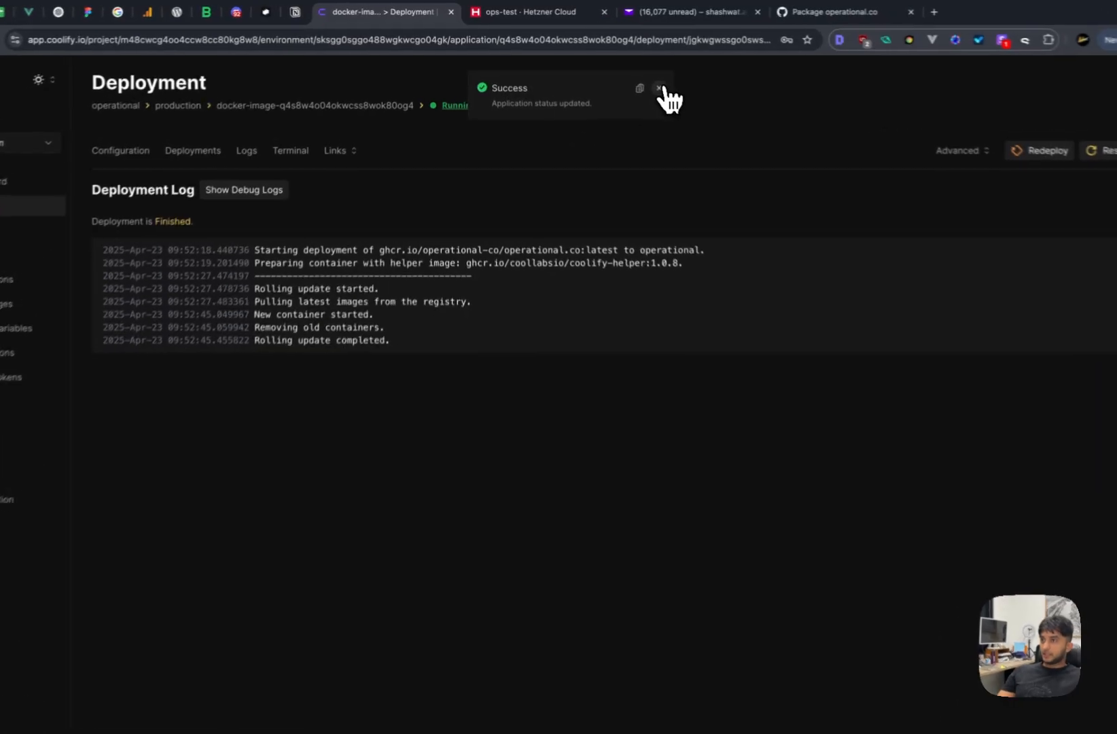
- Dismiss the status notice and copy the application's sslip.io domain URL into a new tab
{"action": "left_click", "coordinate": [659, 89]}
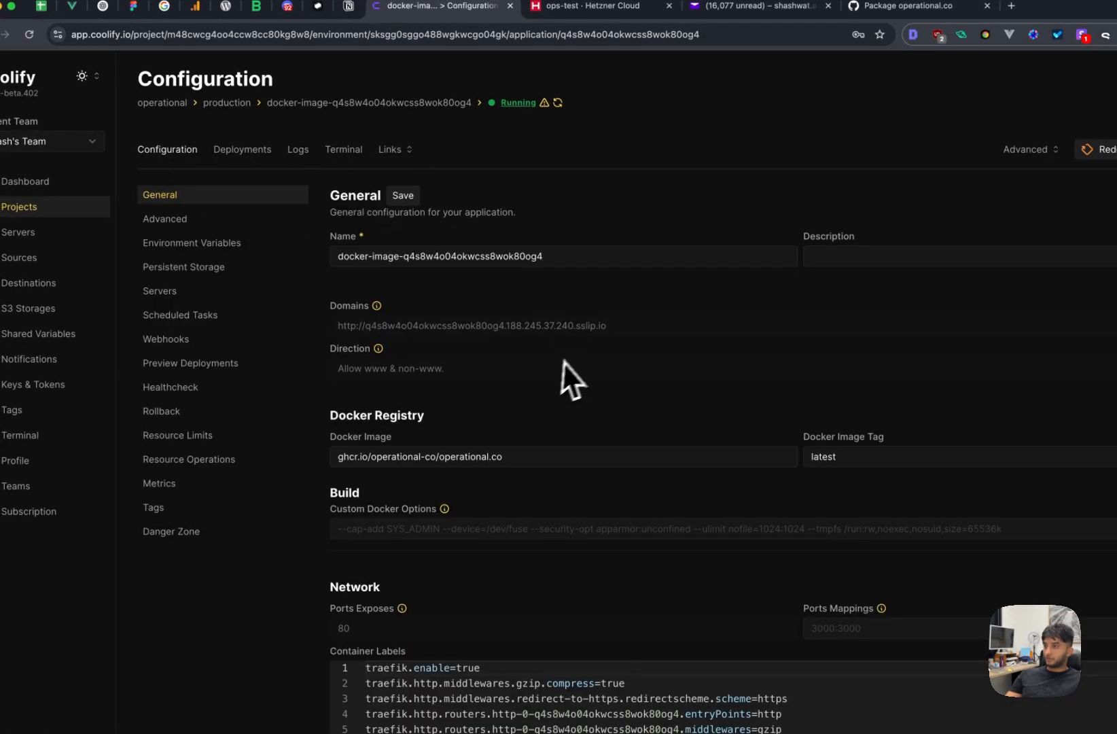
{"action": "left_click_drag", "start_coordinate": [621, 320], "coordinate": [337, 327]}
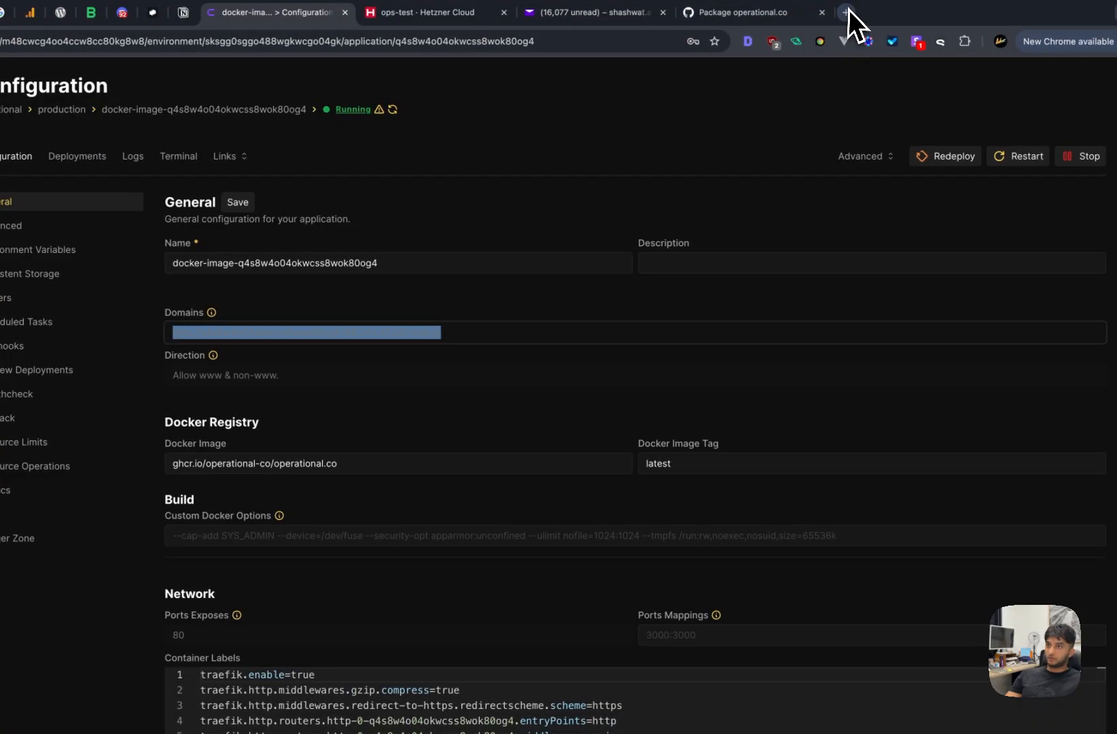
{"action": "left_click", "coordinate": [1011, 5]}
- Load the app at its domain and pass the backend check (3.73 GB RAM, MySQL OK) to reach account creation
{"action": "key", "text": "super+v"}
{"action": "key", "text": "Return"}
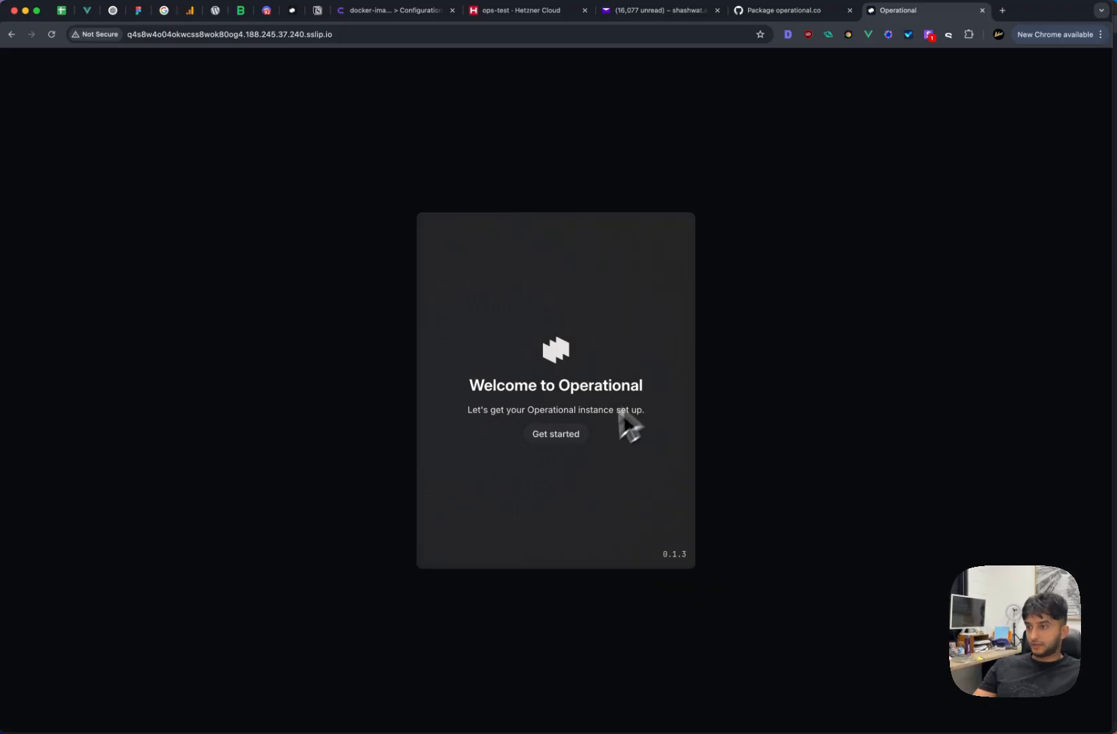
{"action": "left_click", "coordinate": [561, 433]}
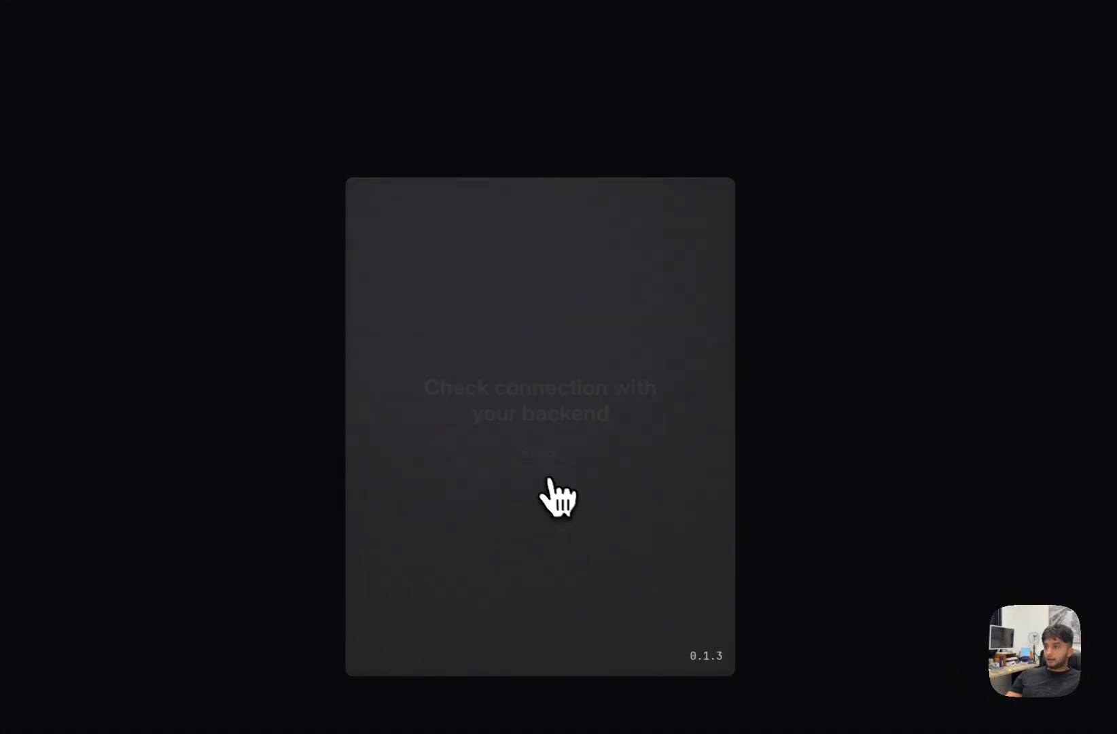
{"action": "left_click", "coordinate": [545, 475]}
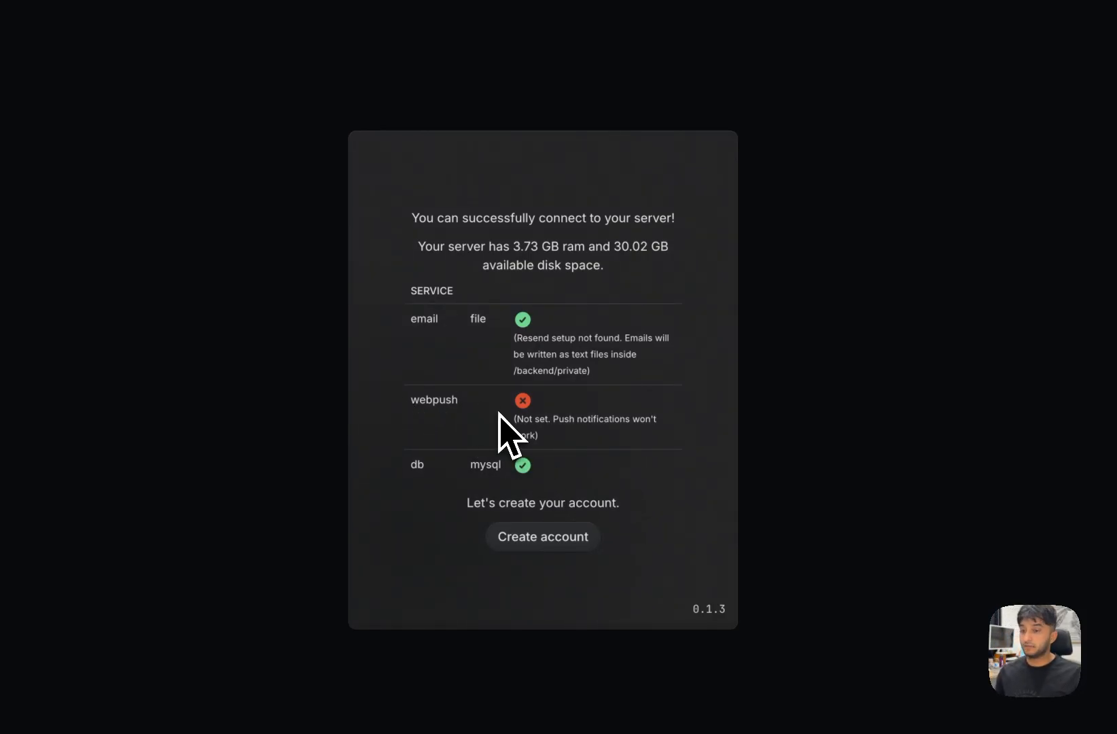
{"action": "left_click", "coordinate": [535, 540]}
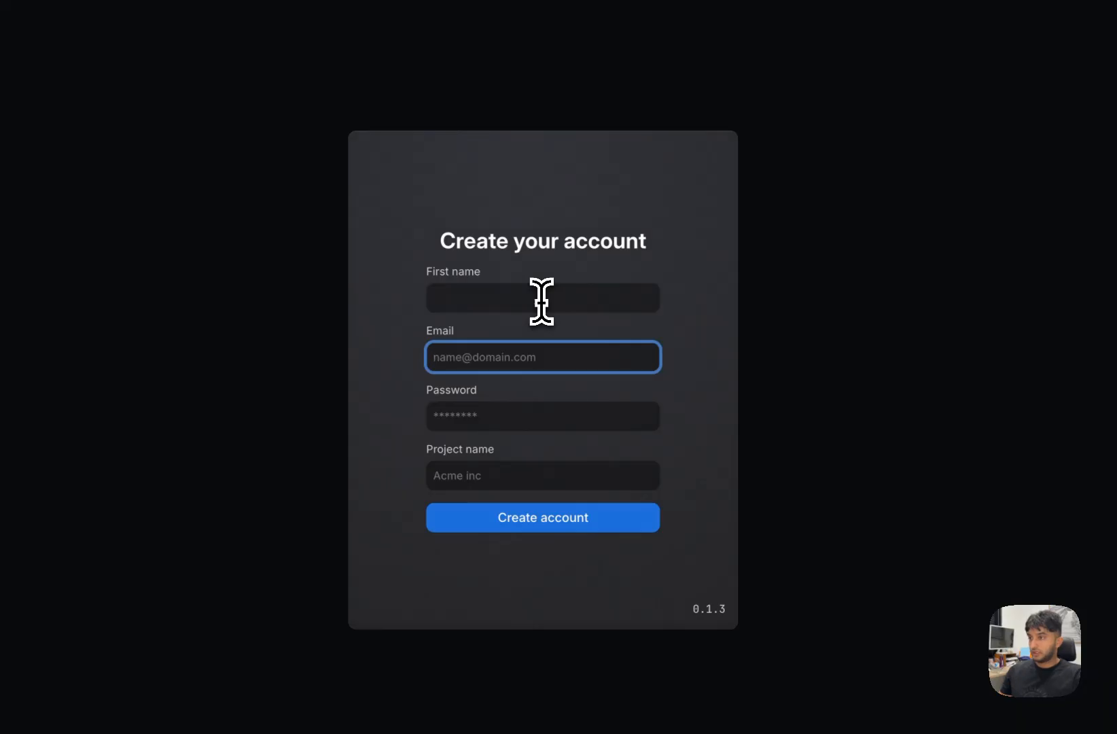
- Create the account with your first name, email, a password and project name 'Acme'
{"action": "left_click", "coordinate": [542, 301]}
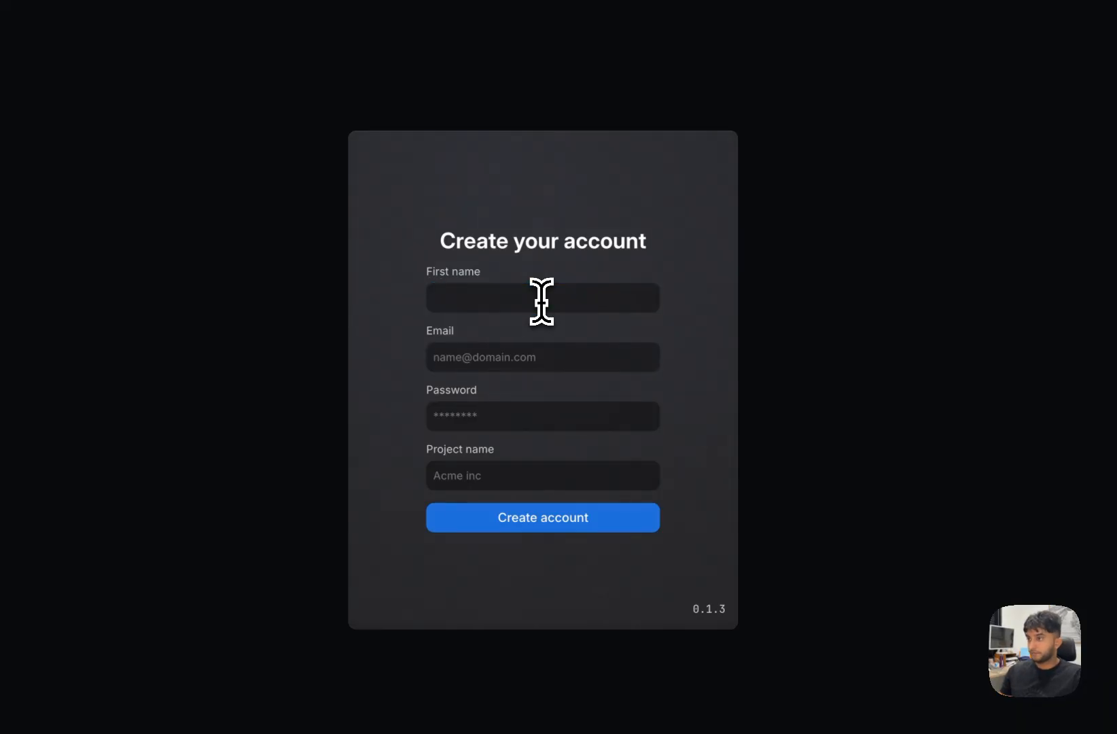
{"action": "left_click", "coordinate": [499, 291]}
{"action": "type", "text": "s"}
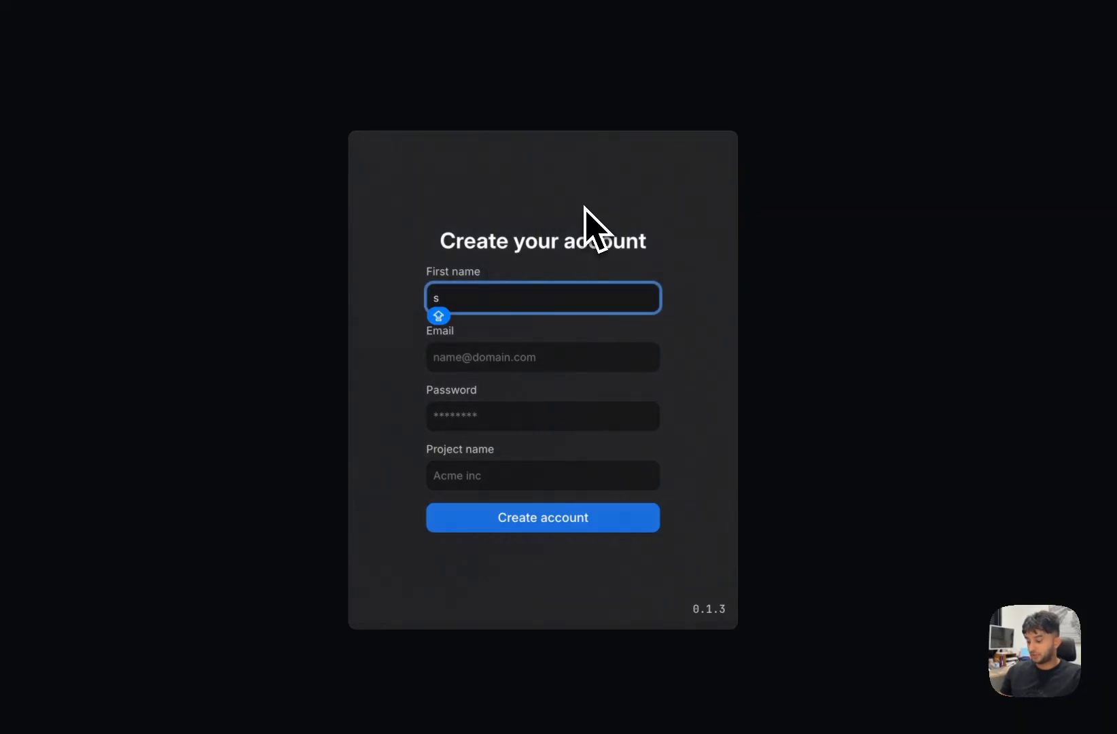
{"action": "type", "text": "hashw"}
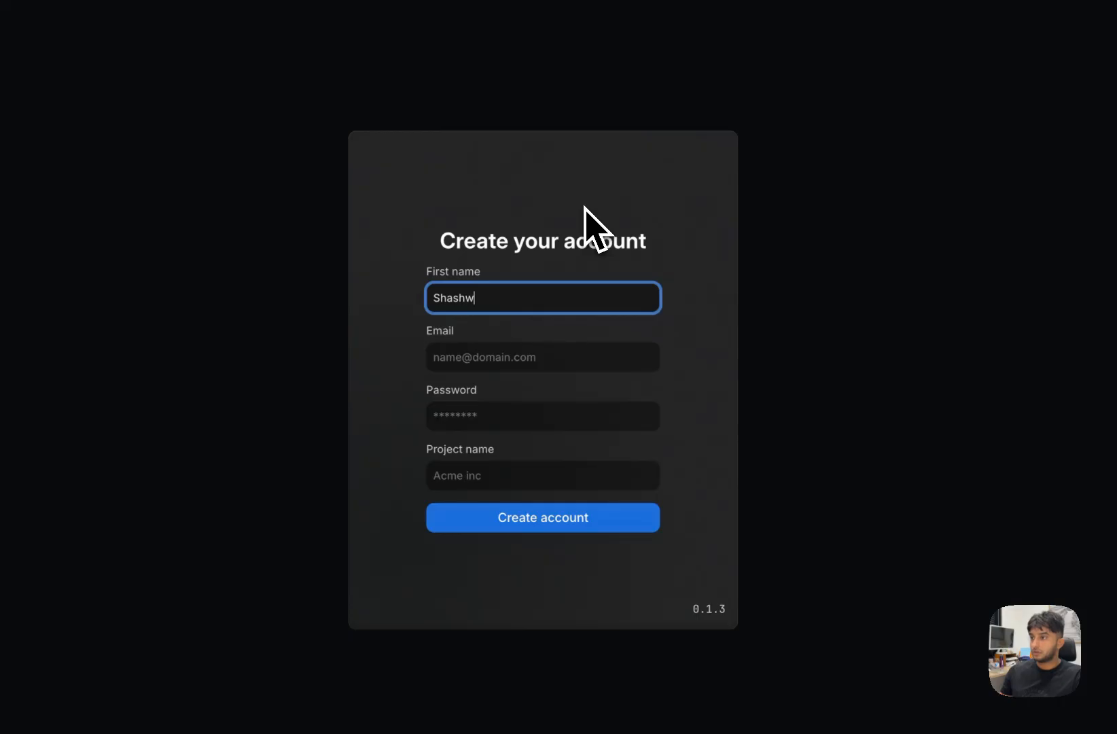
{"action": "key", "text": "BackSpace"}
{"action": "key", "text": "Tab"}
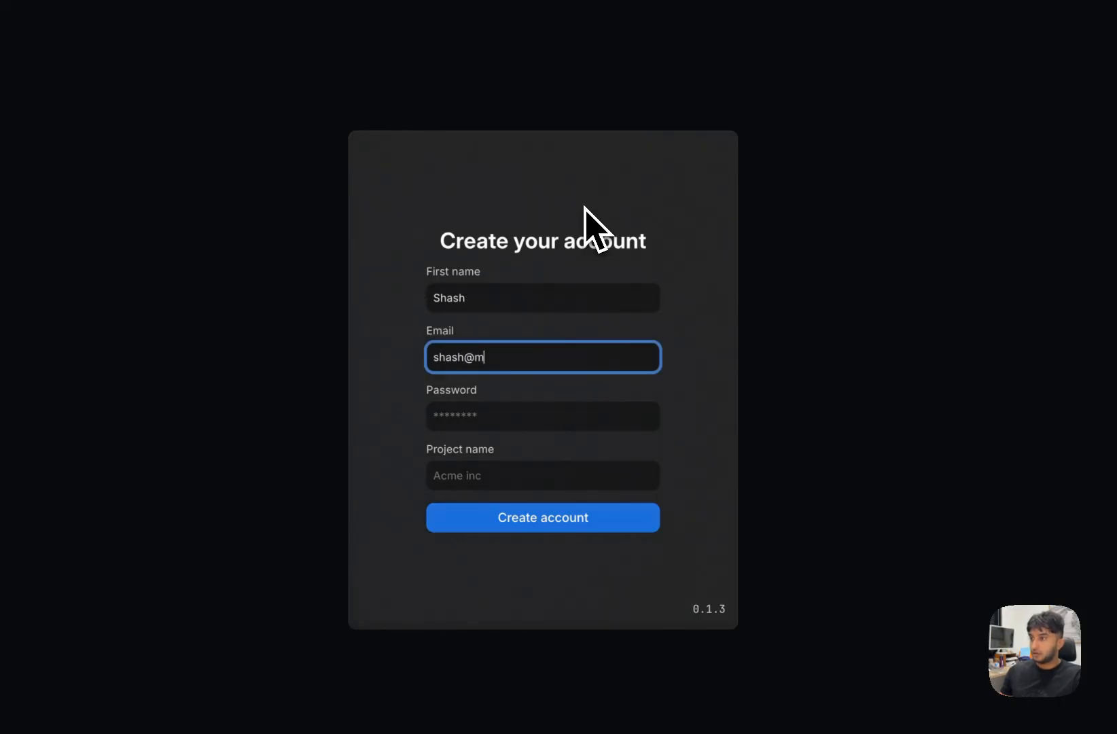
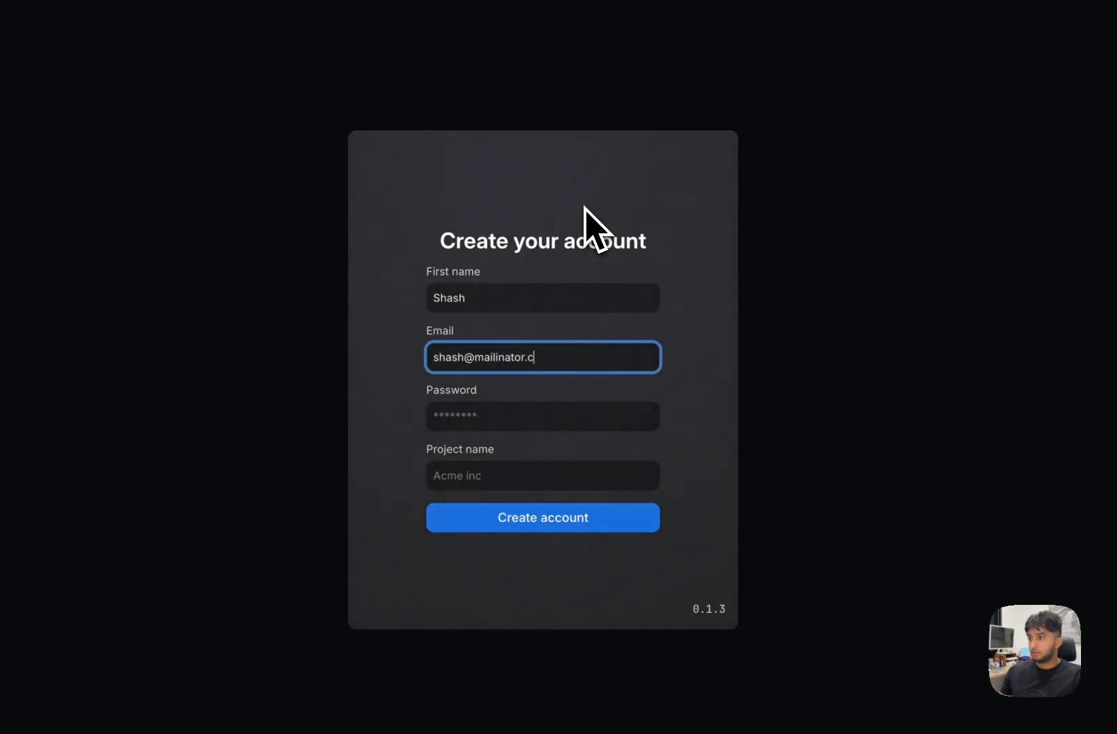
{"action": "key", "text": "Tab"}
{"action": "type", "text": "•••••••••"}
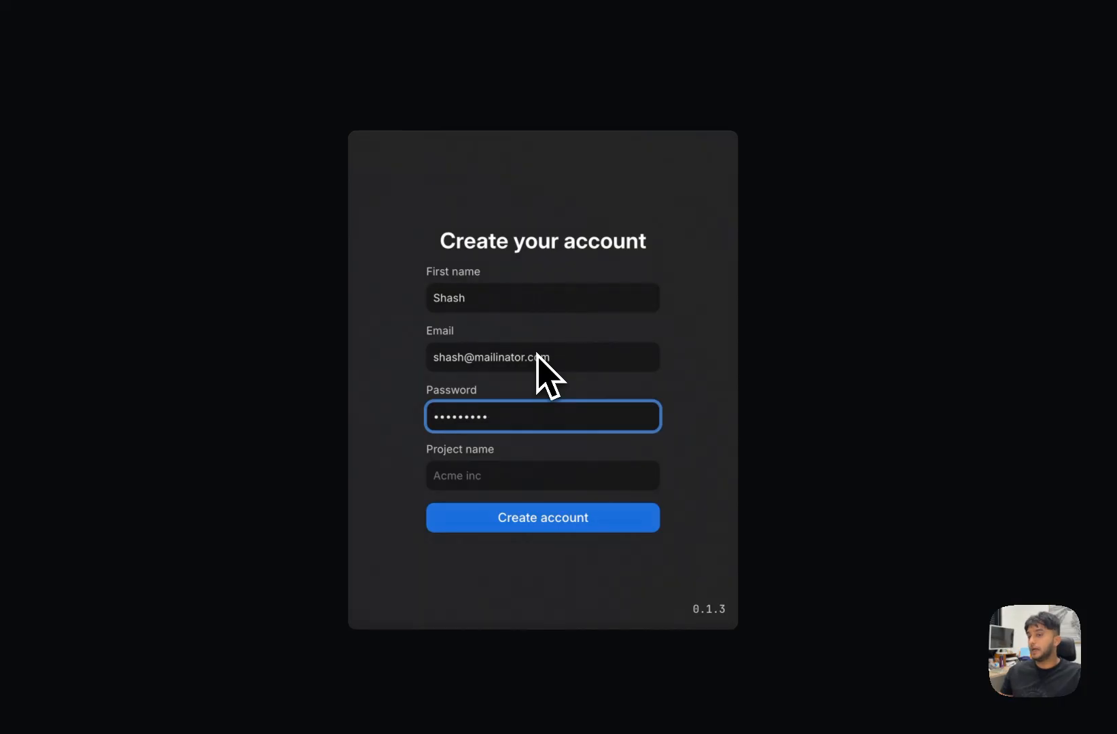
{"action": "left_click", "coordinate": [543, 473]}
{"action": "type", "text": "Acme"}
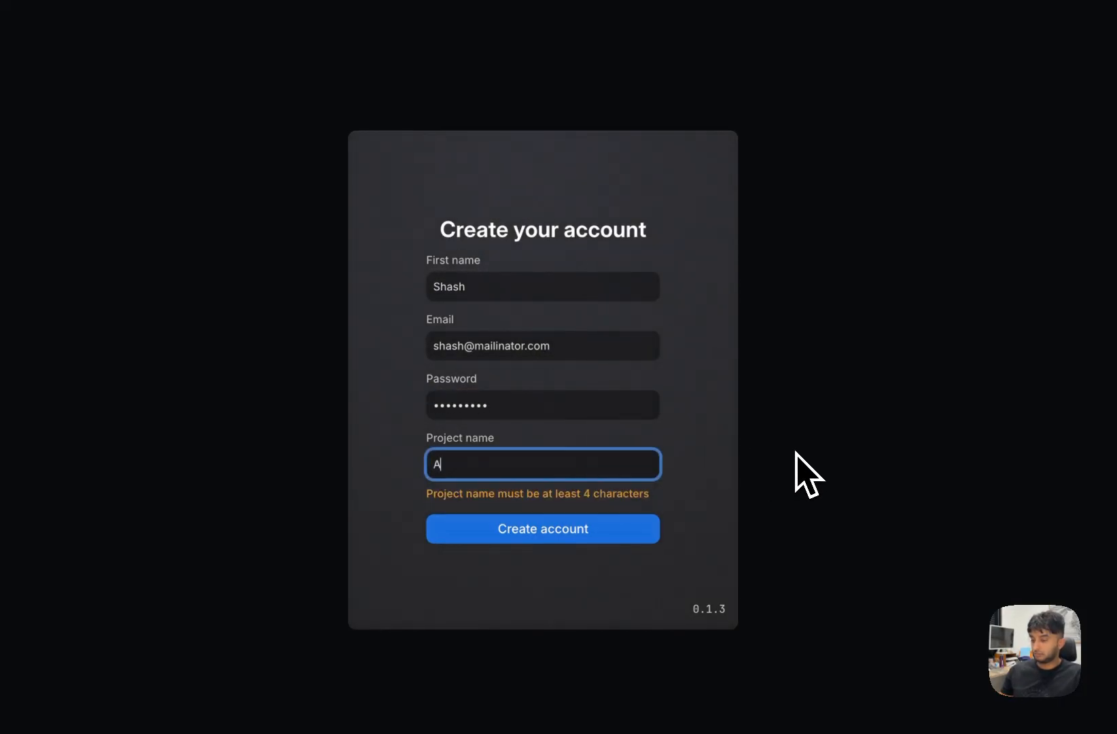
{"action": "left_click", "coordinate": [638, 524]}
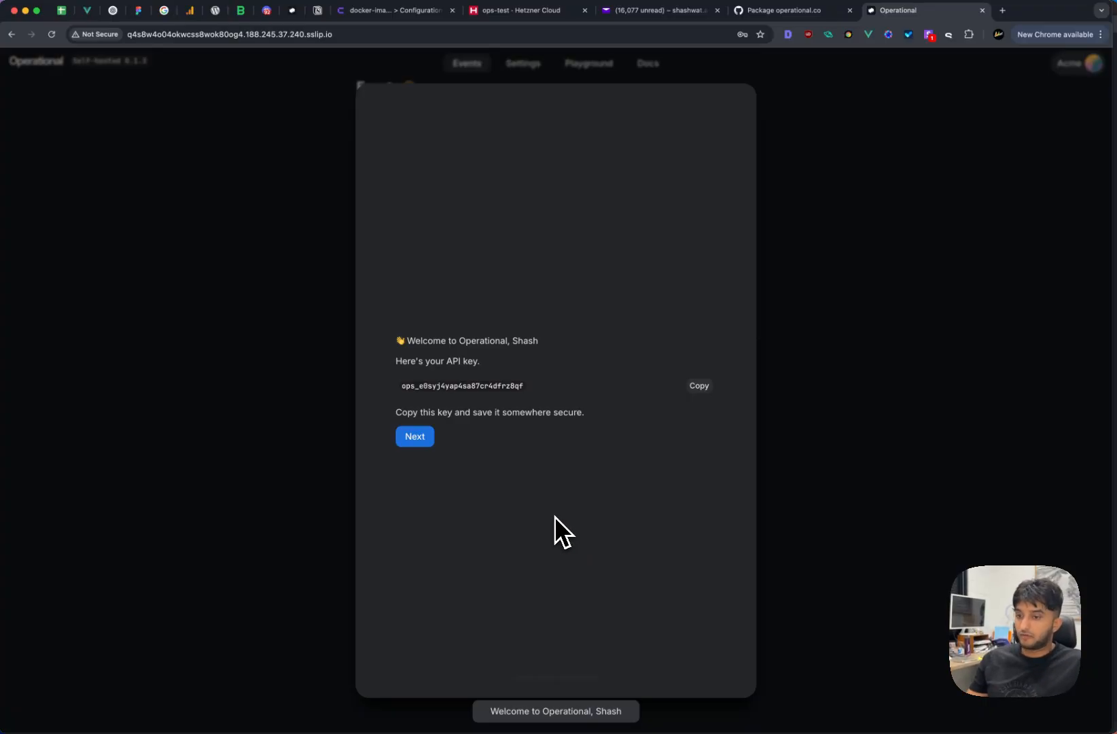
- Move past the API key screen, dismiss the save-password prompt, and finish onboarding
{"action": "left_click", "coordinate": [414, 436]}
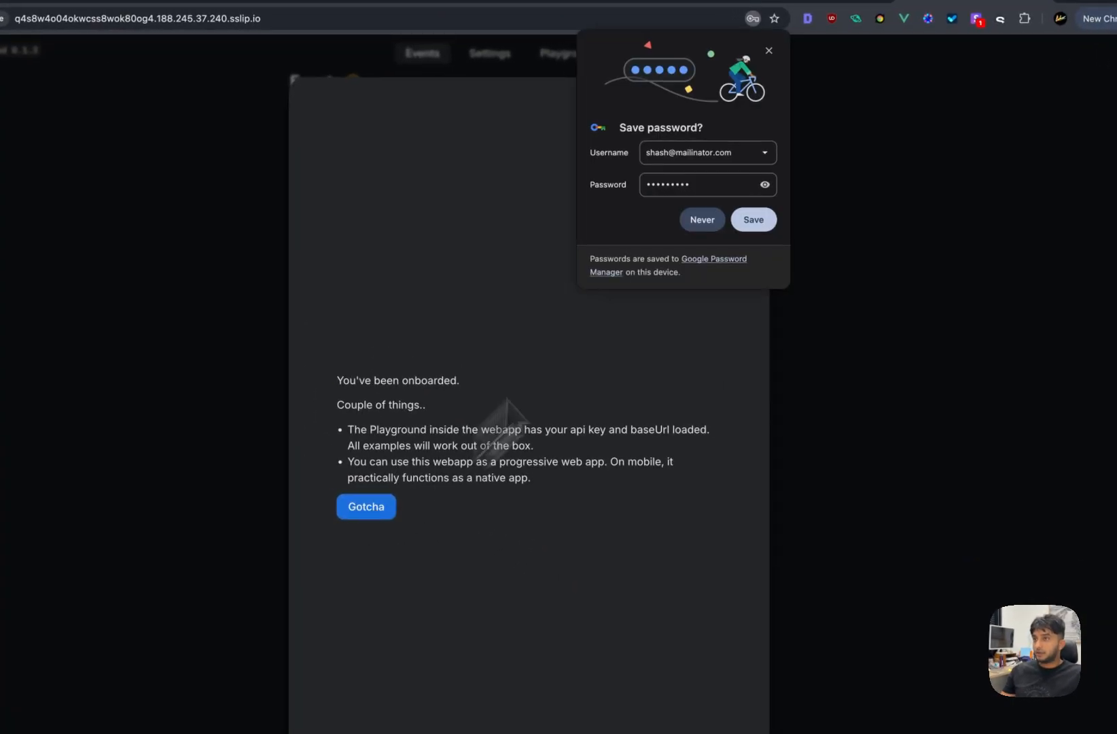
{"action": "left_click", "coordinate": [773, 54]}
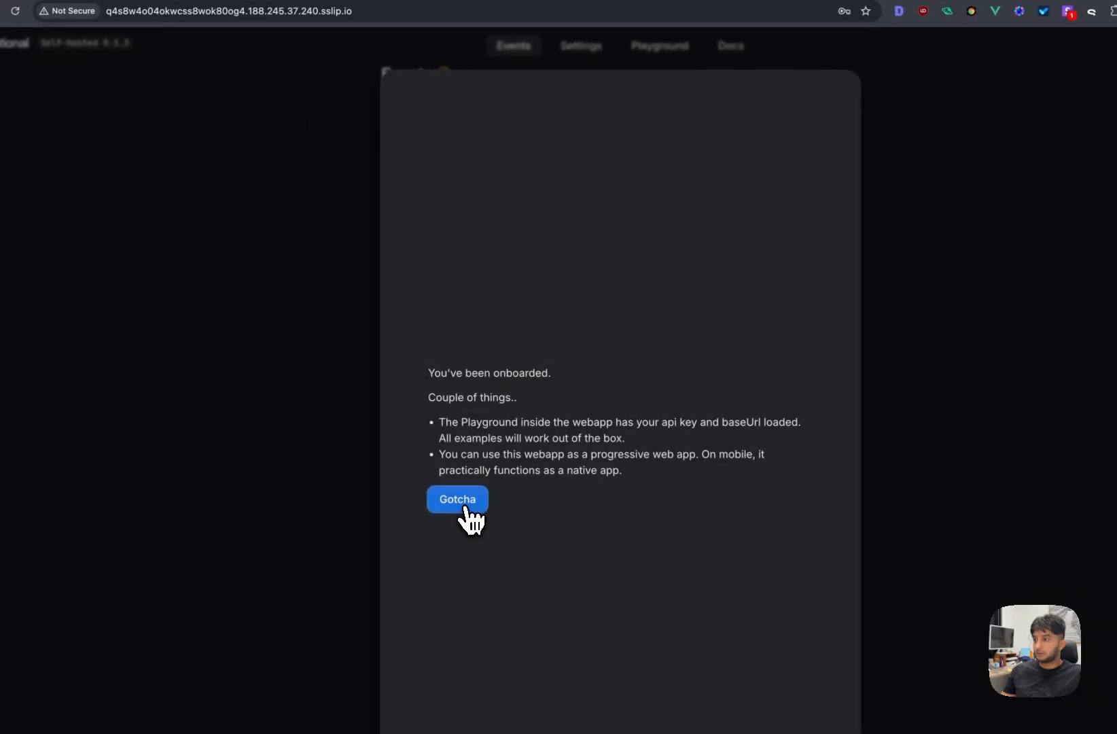
{"action": "left_click", "coordinate": [370, 512]}
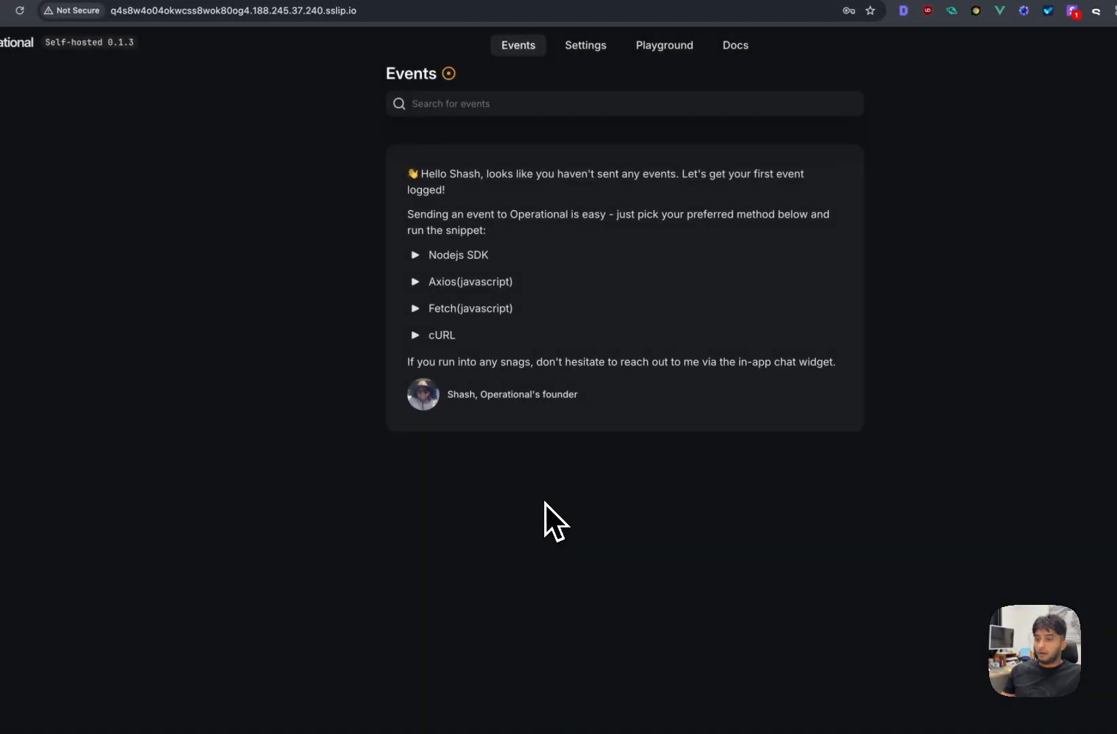
- Send a 'User signup' test event from the Playground and confirm it in Events at 07:54 pm
{"action": "left_click", "coordinate": [665, 56]}
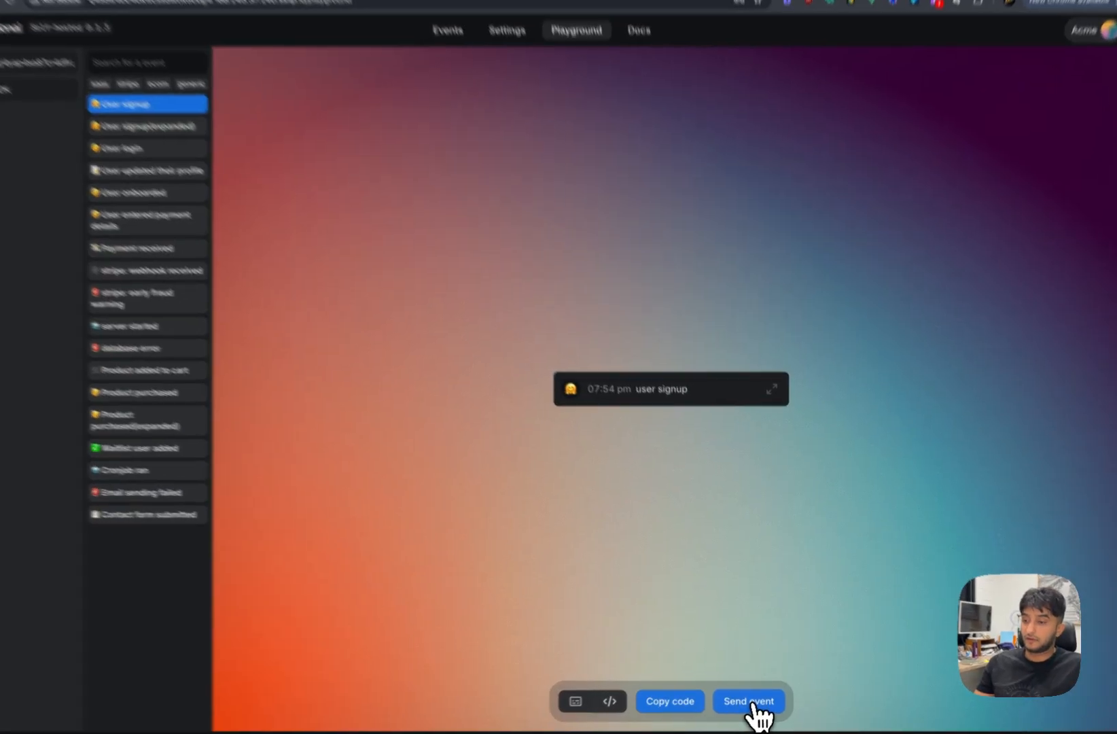
{"action": "left_click", "coordinate": [757, 701]}
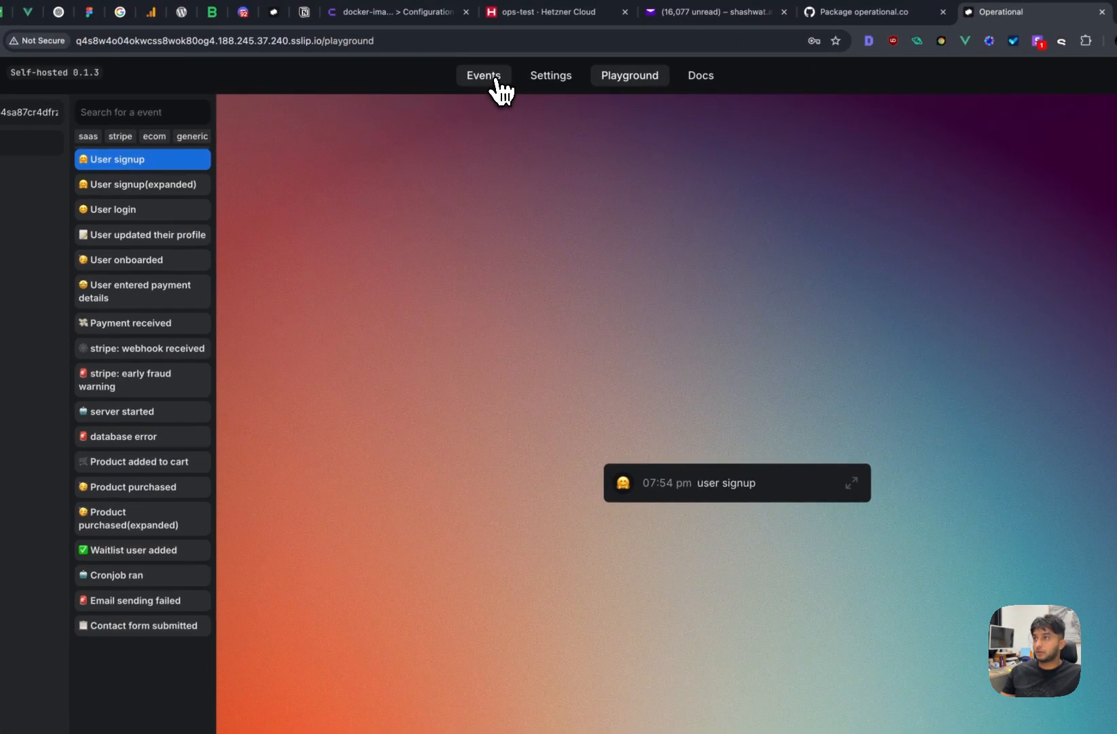
{"action": "left_click", "coordinate": [495, 82]}
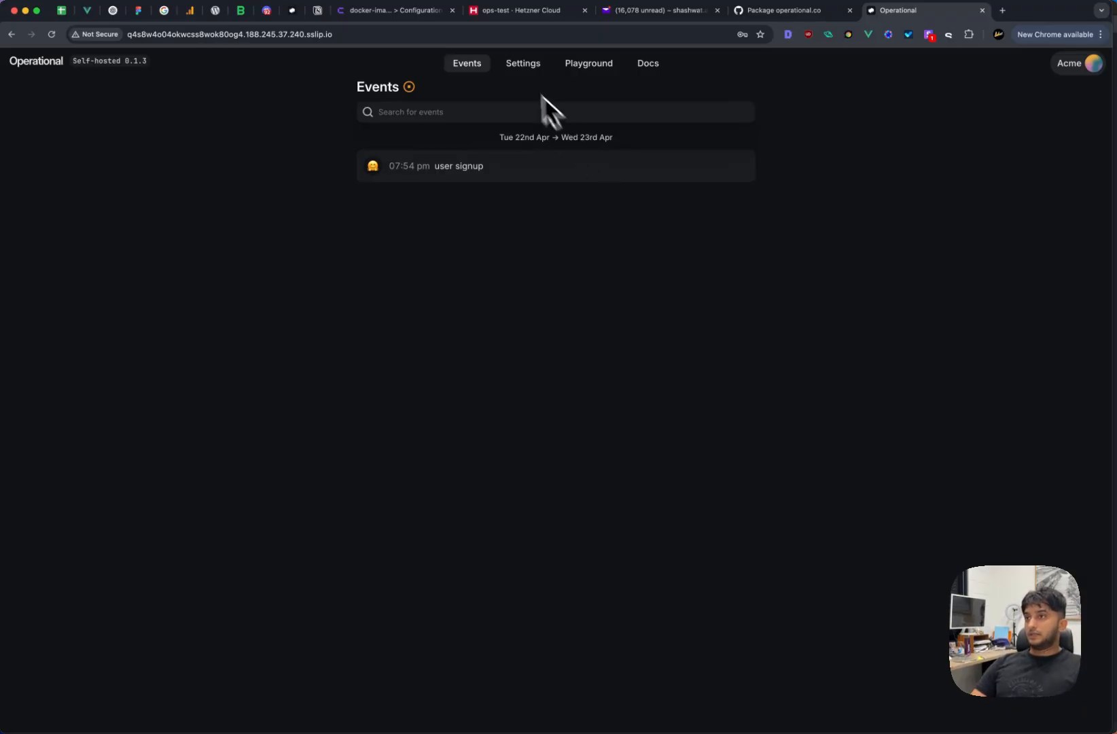
- Go to Settings and view the Push Notifications page with account-level notifications enabled
{"action": "left_click", "coordinate": [523, 63]}
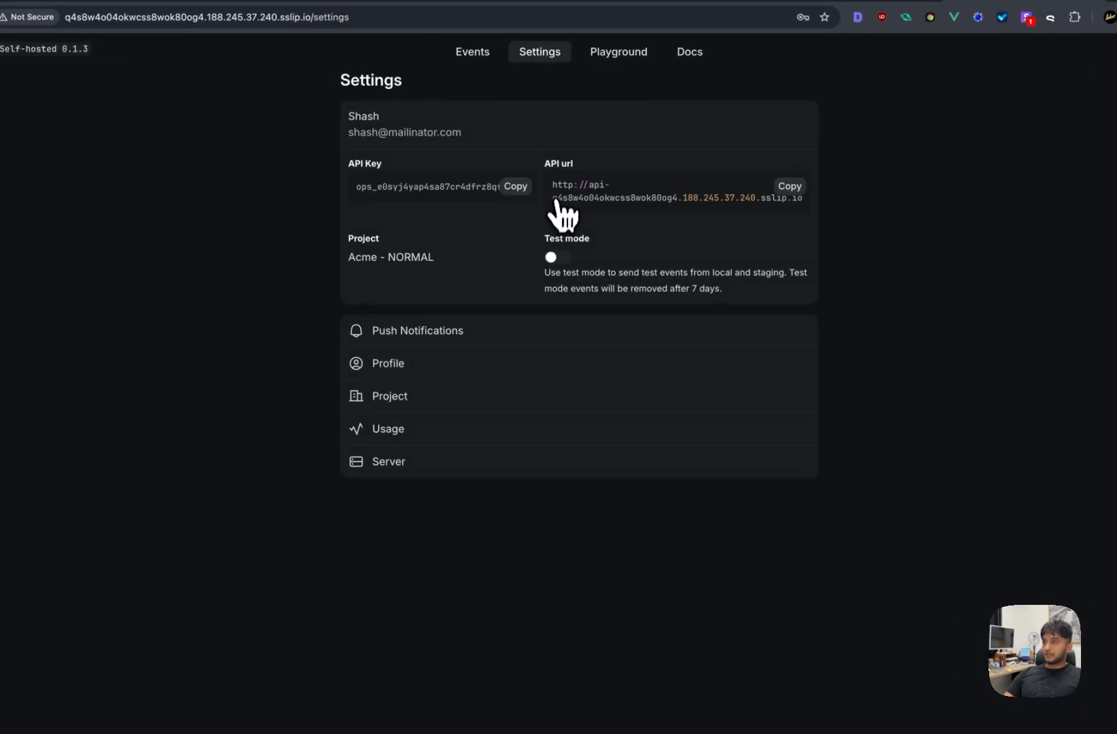
{"action": "left_click", "coordinate": [413, 335]}
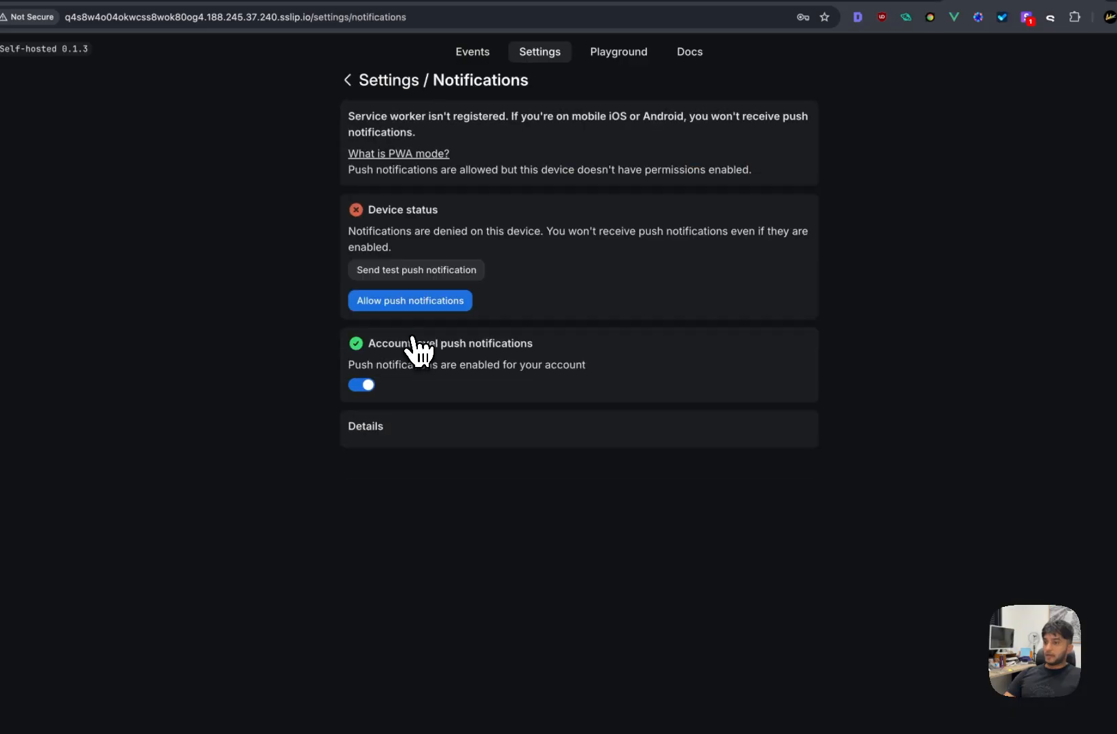